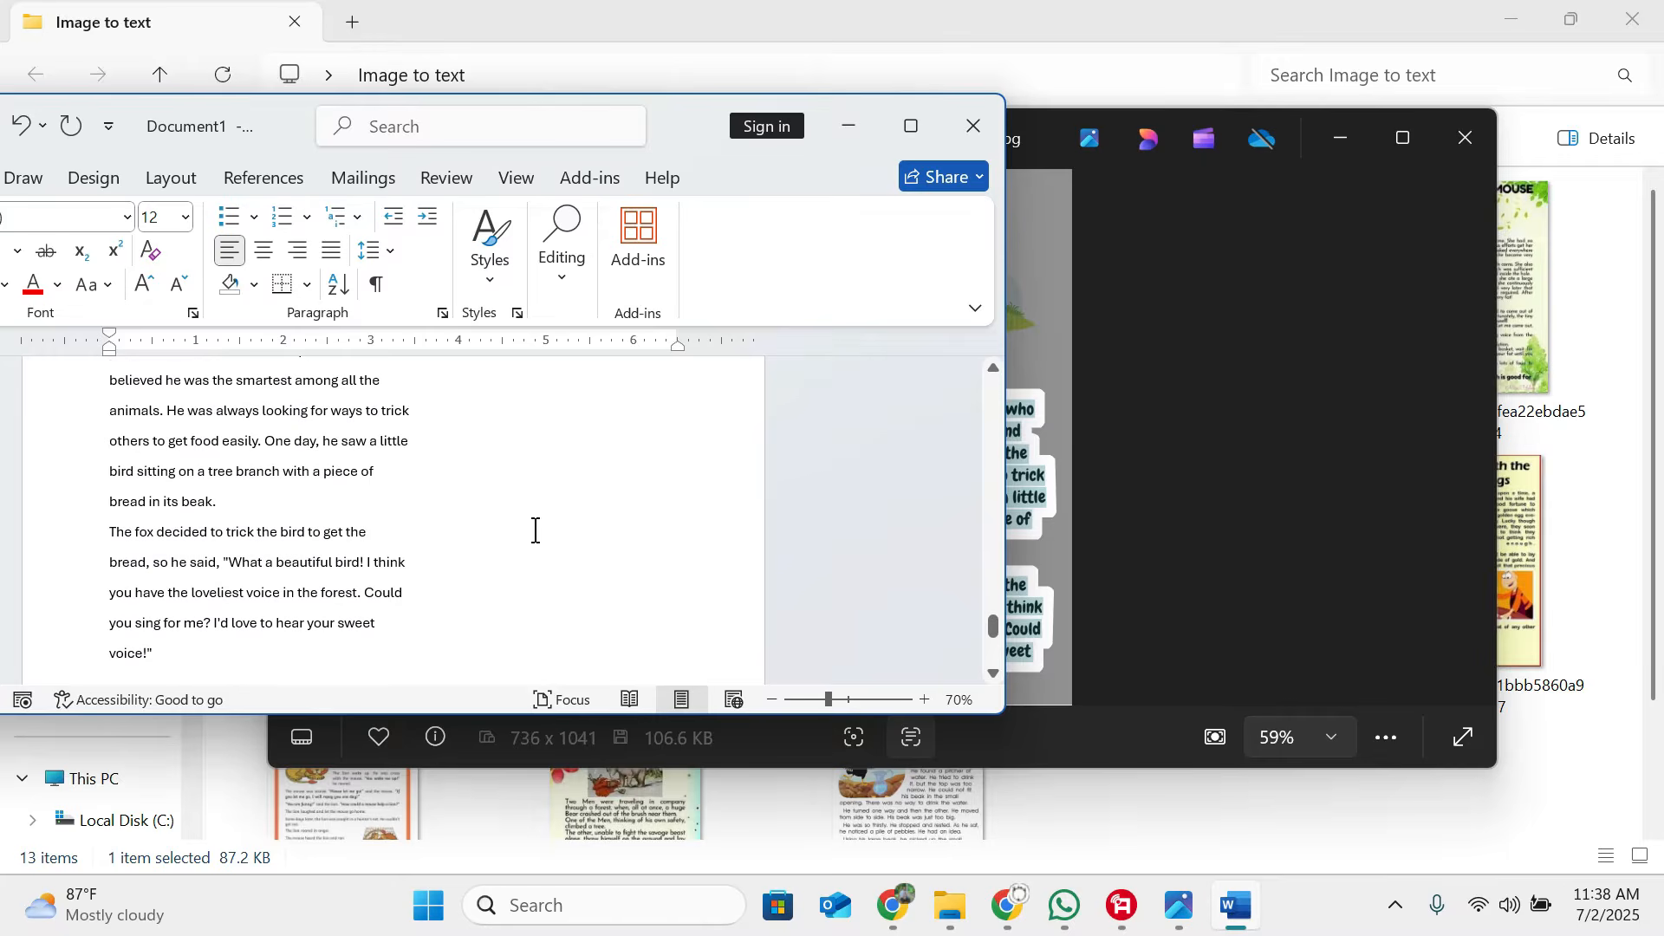
scroll(538, 530, down, 3)
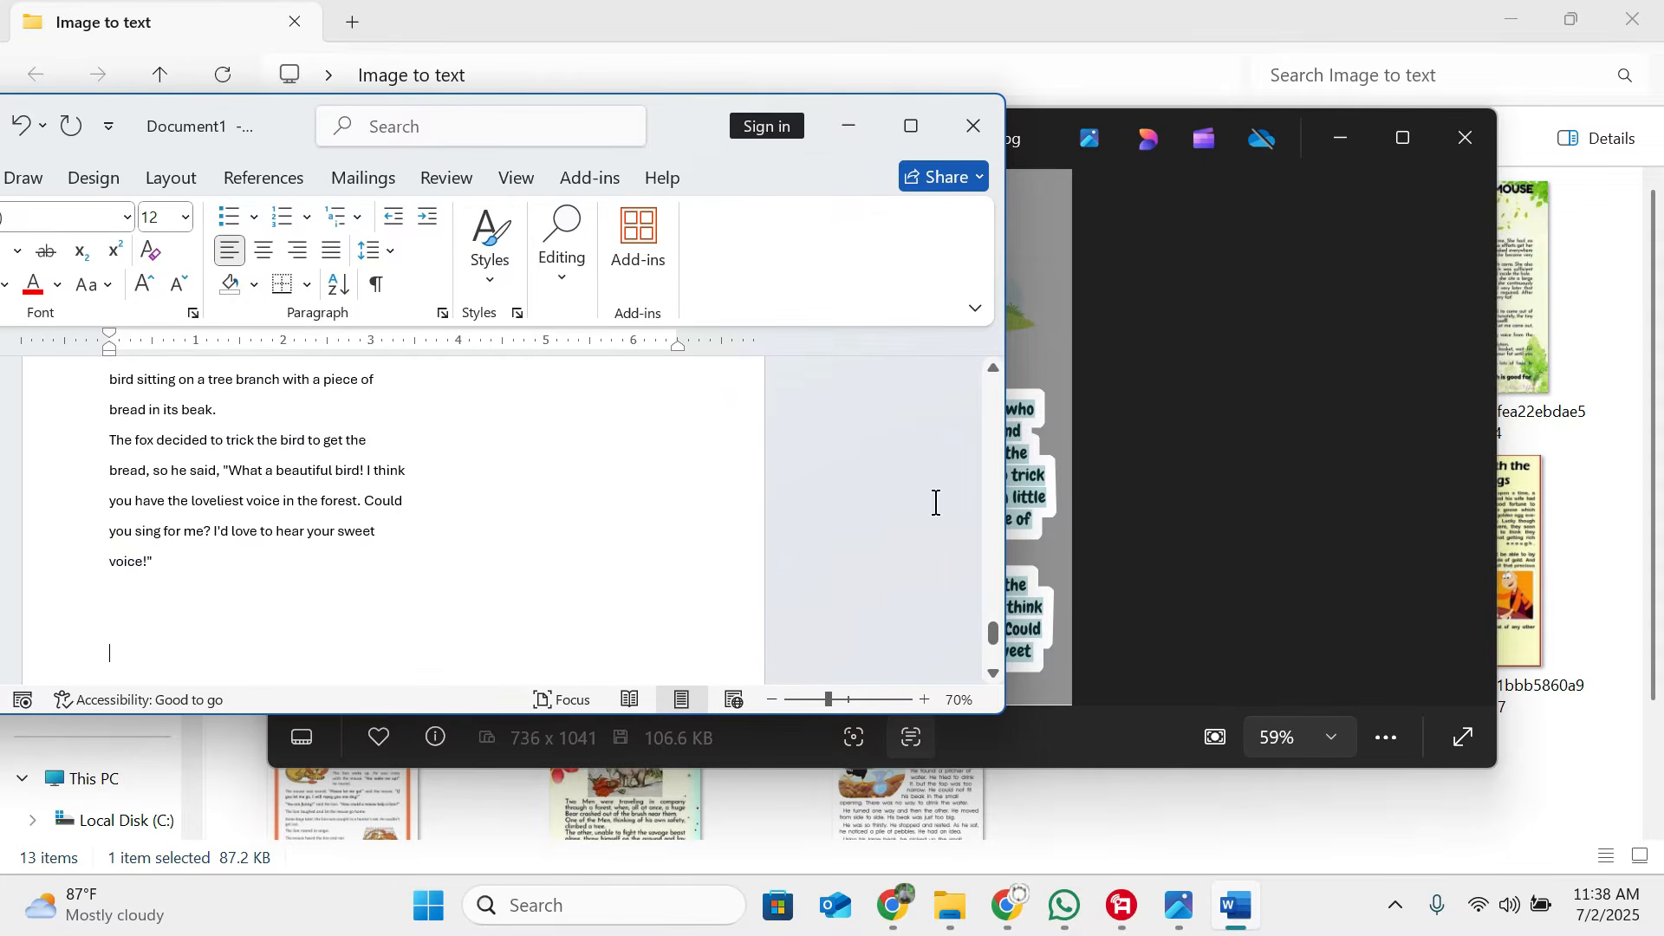
click(1209, 504)
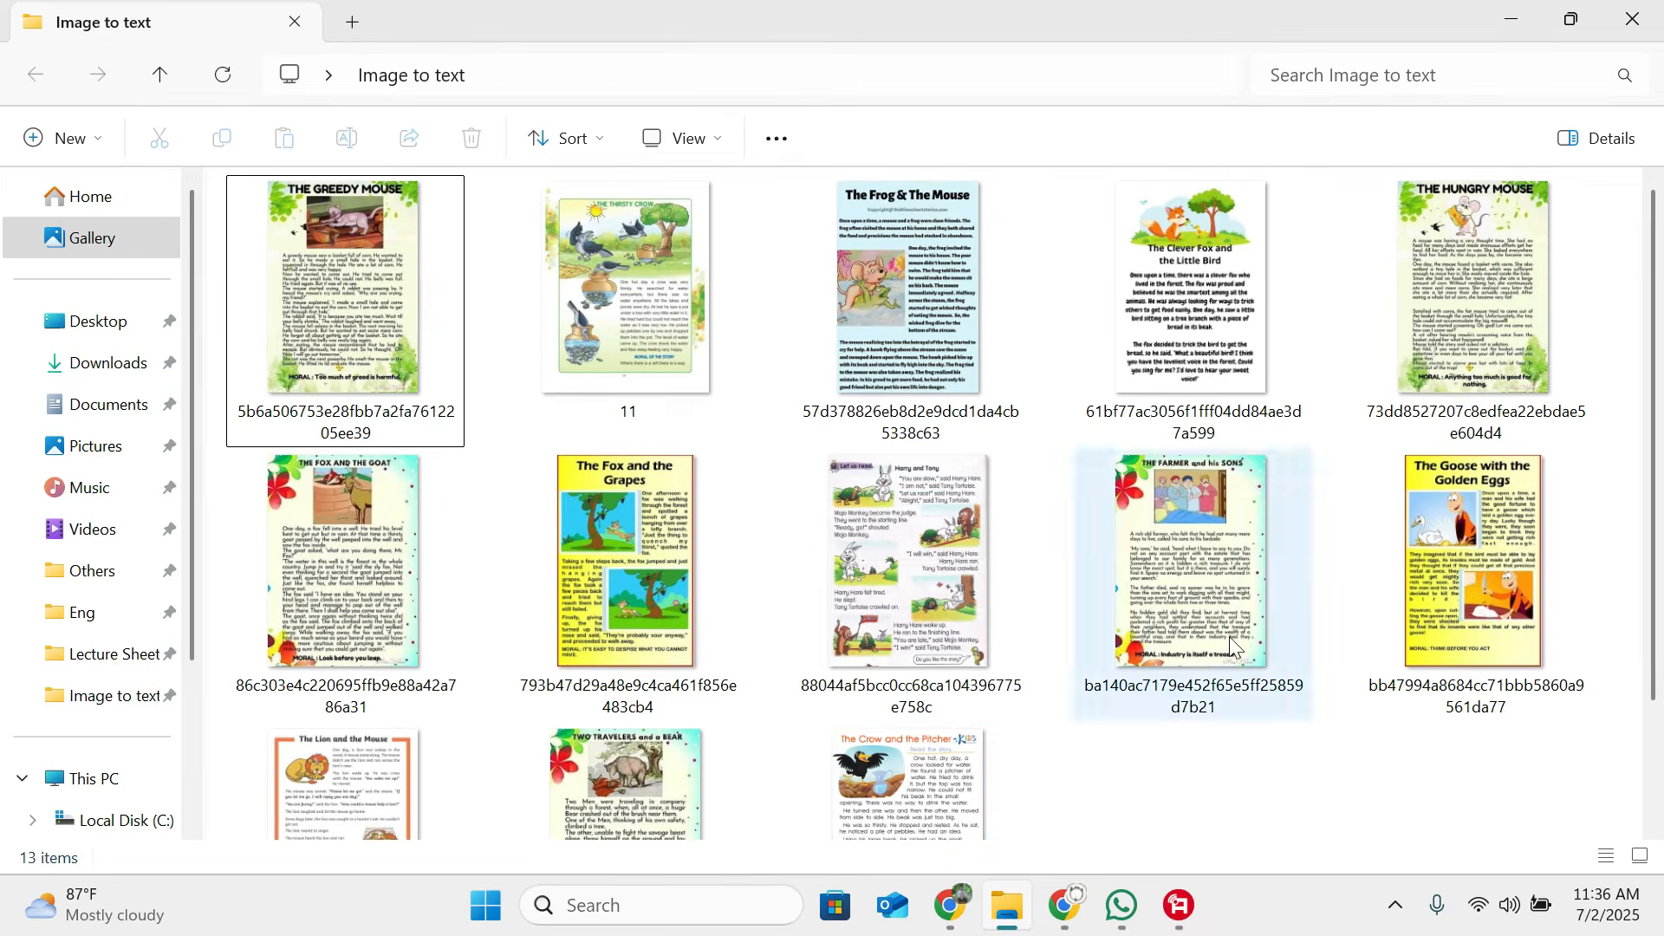
Step: Open the Greedy Mouse story image from the Image to text folder and inspect its text up close
scroll(1101, 758, down, 2)
scroll(1080, 743, up, 2)
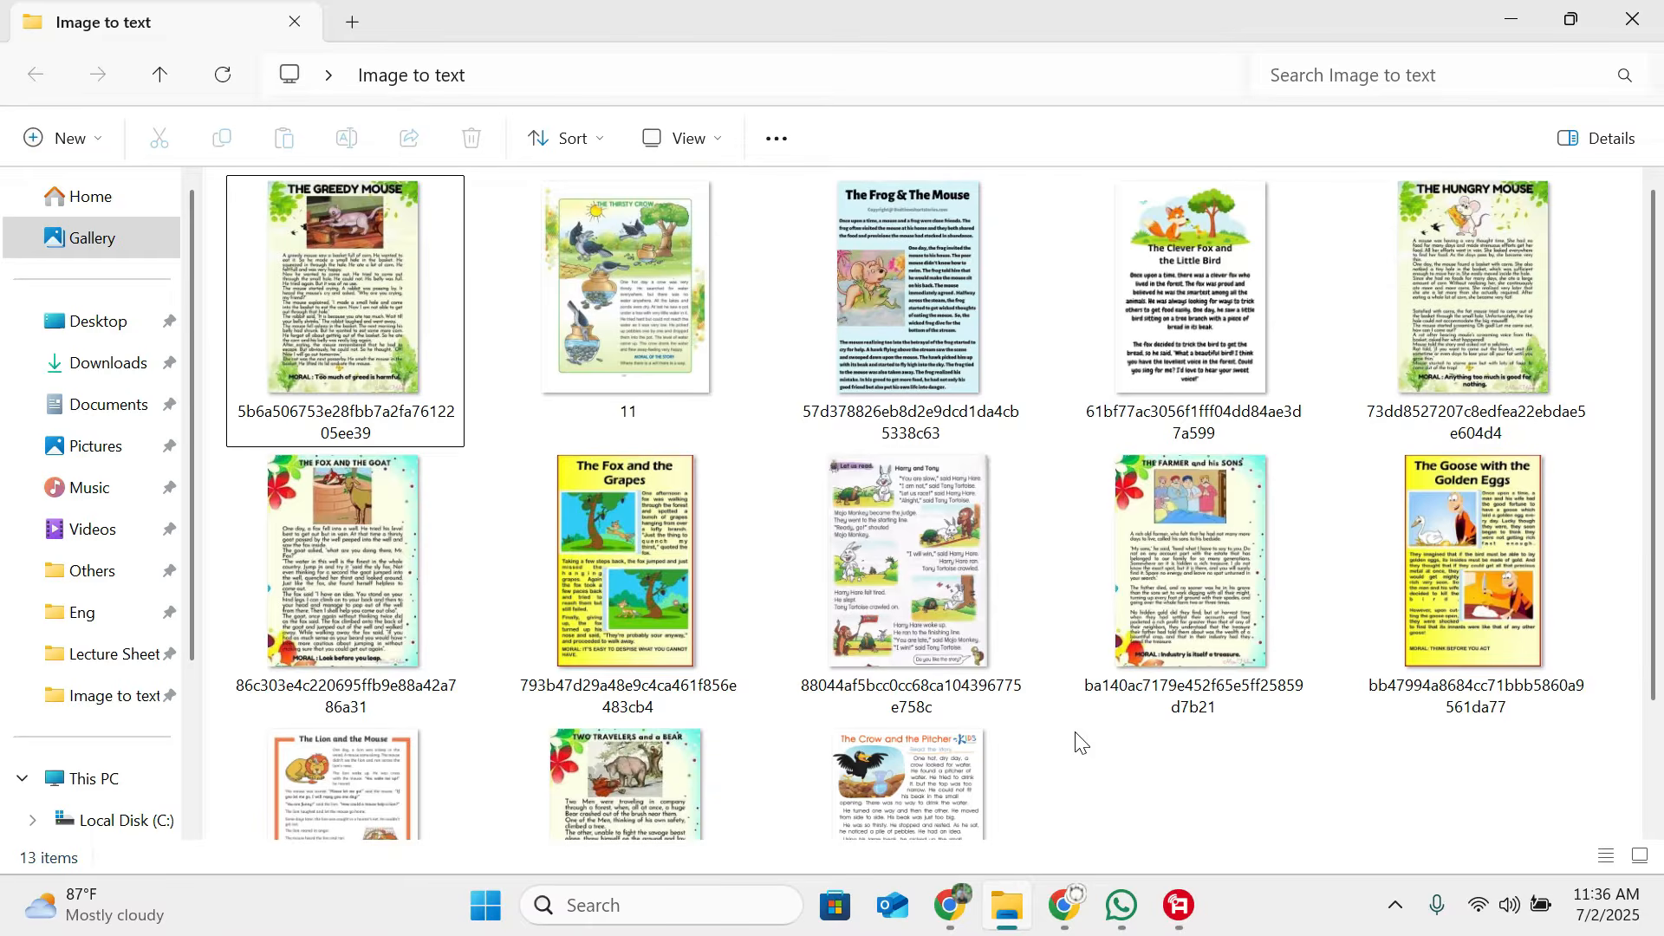
double_click(420, 416)
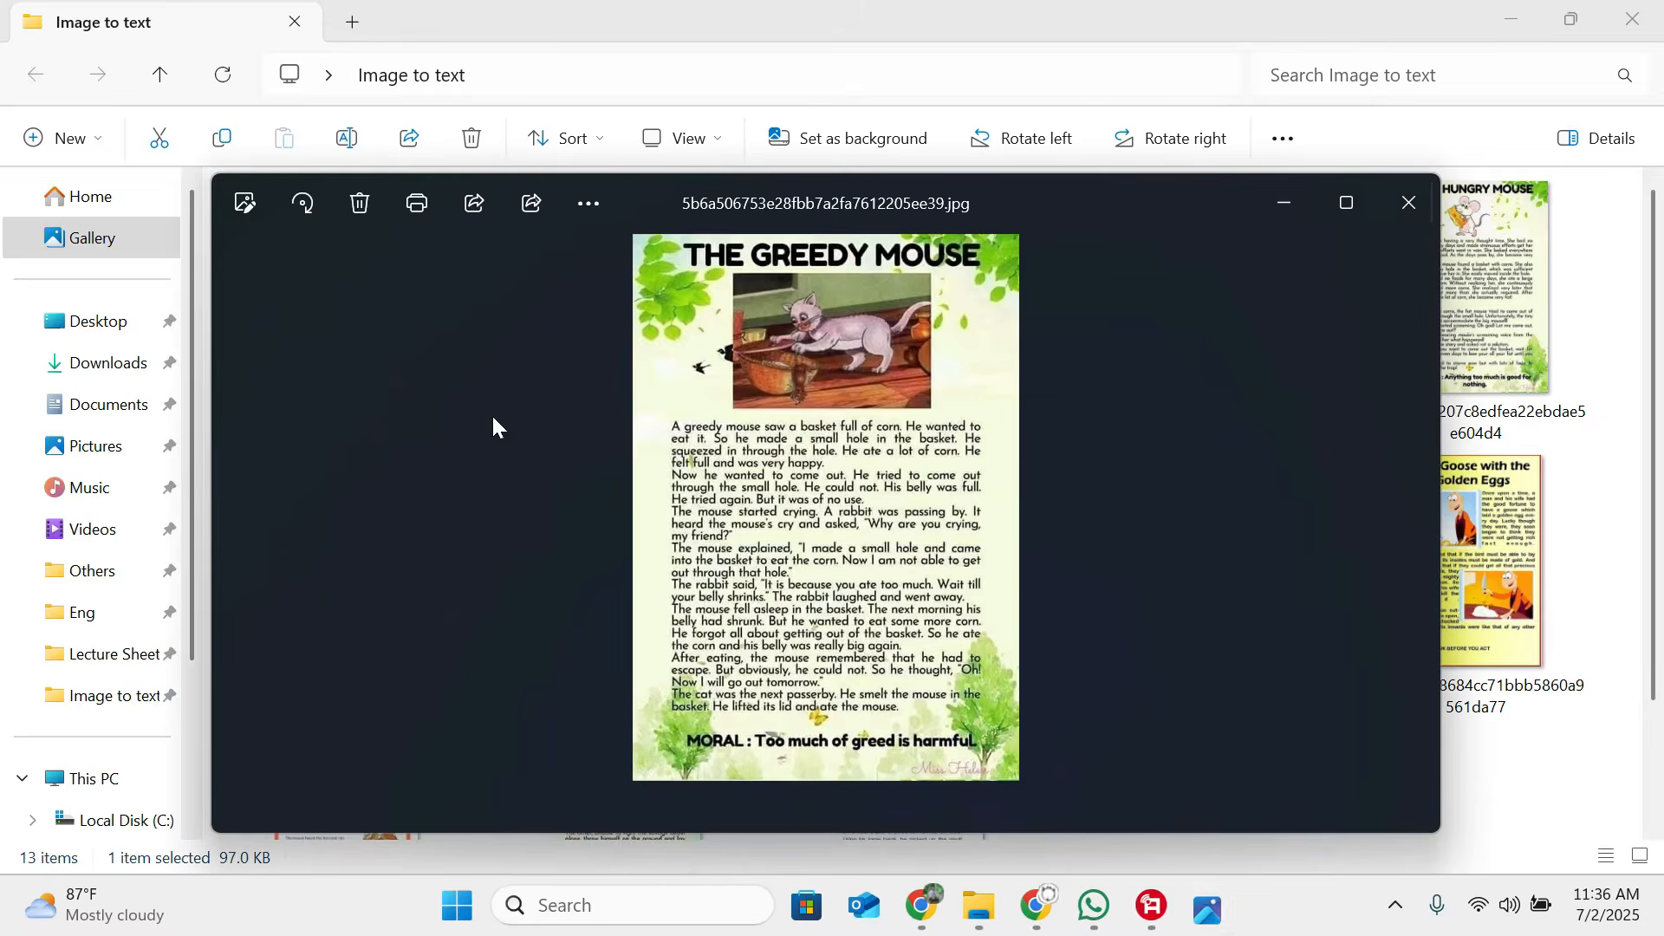
scroll(921, 479, up, 4)
drag(1129, 439, 924, 440)
scroll(924, 437, down, 4)
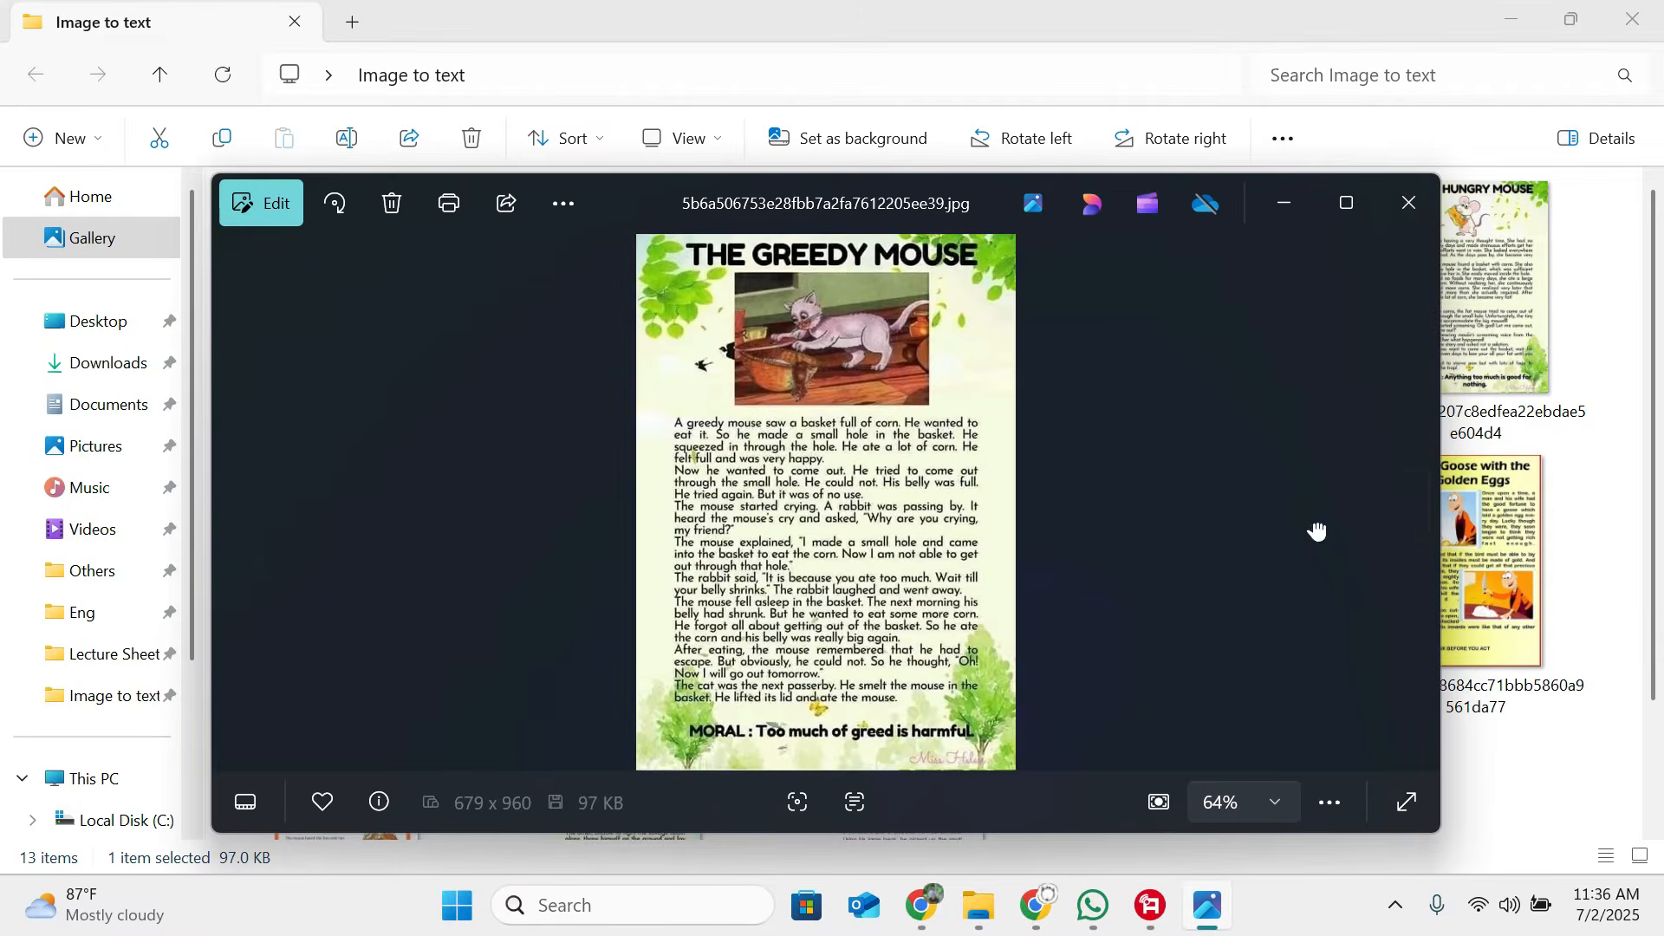
Step: Browse through the following story images up to Two Travelers and a Bear and examine that page's text up close
click(1421, 497)
click(1421, 497)
click(1421, 497)
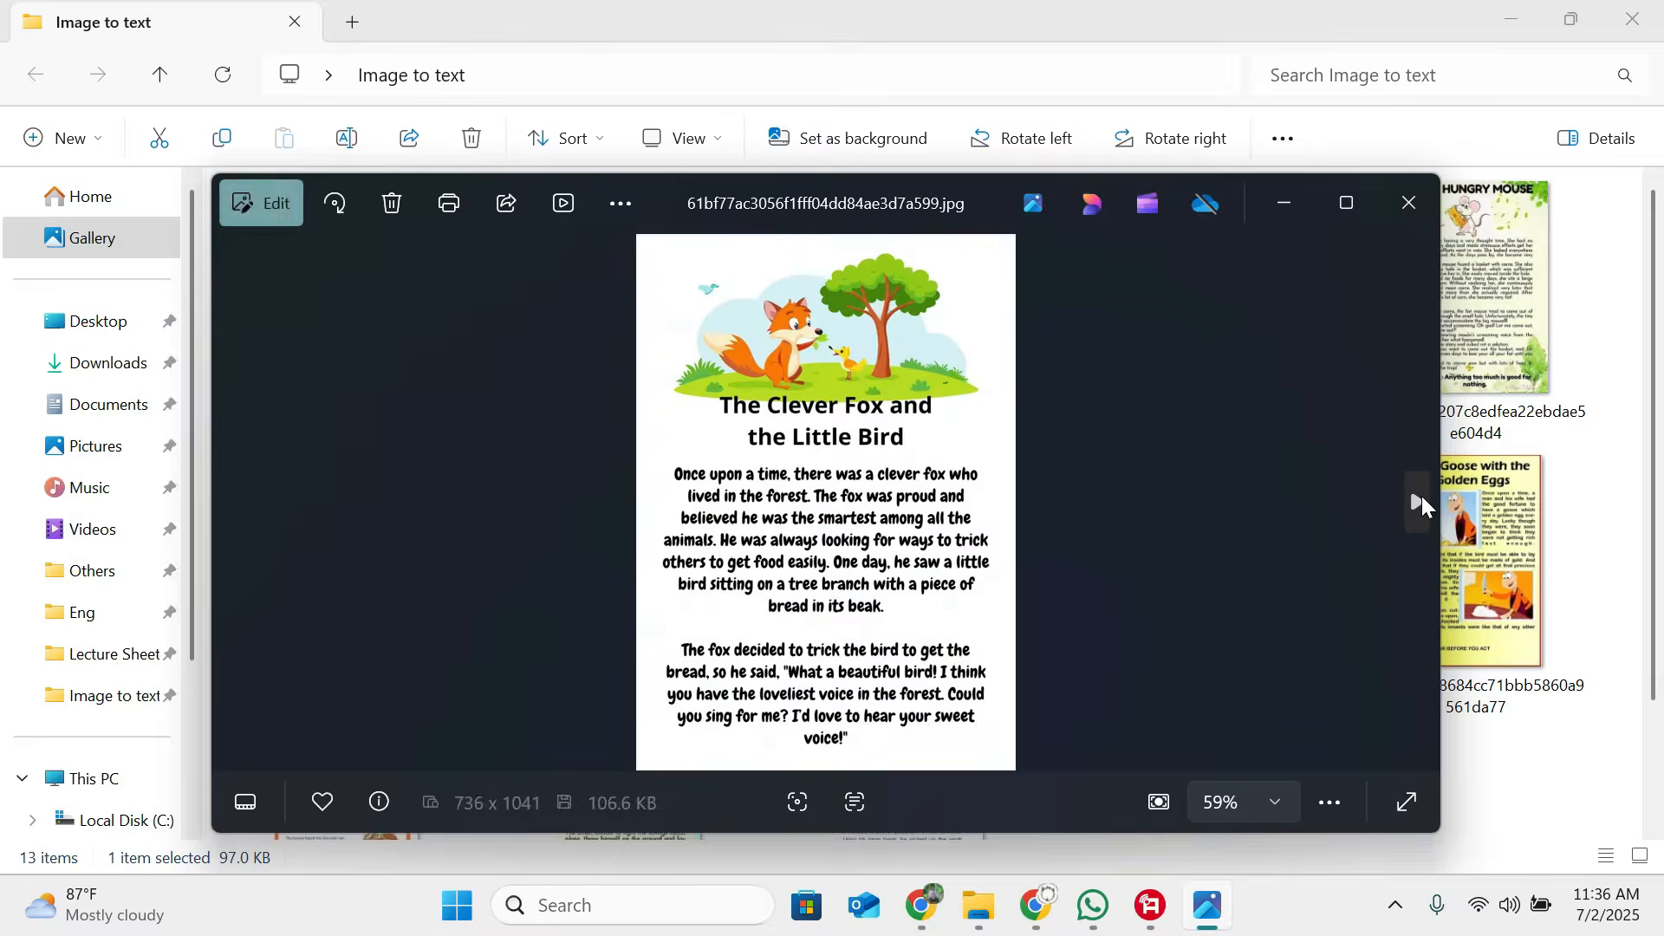
click(1420, 496)
click(1420, 496)
click(1420, 494)
click(1420, 494)
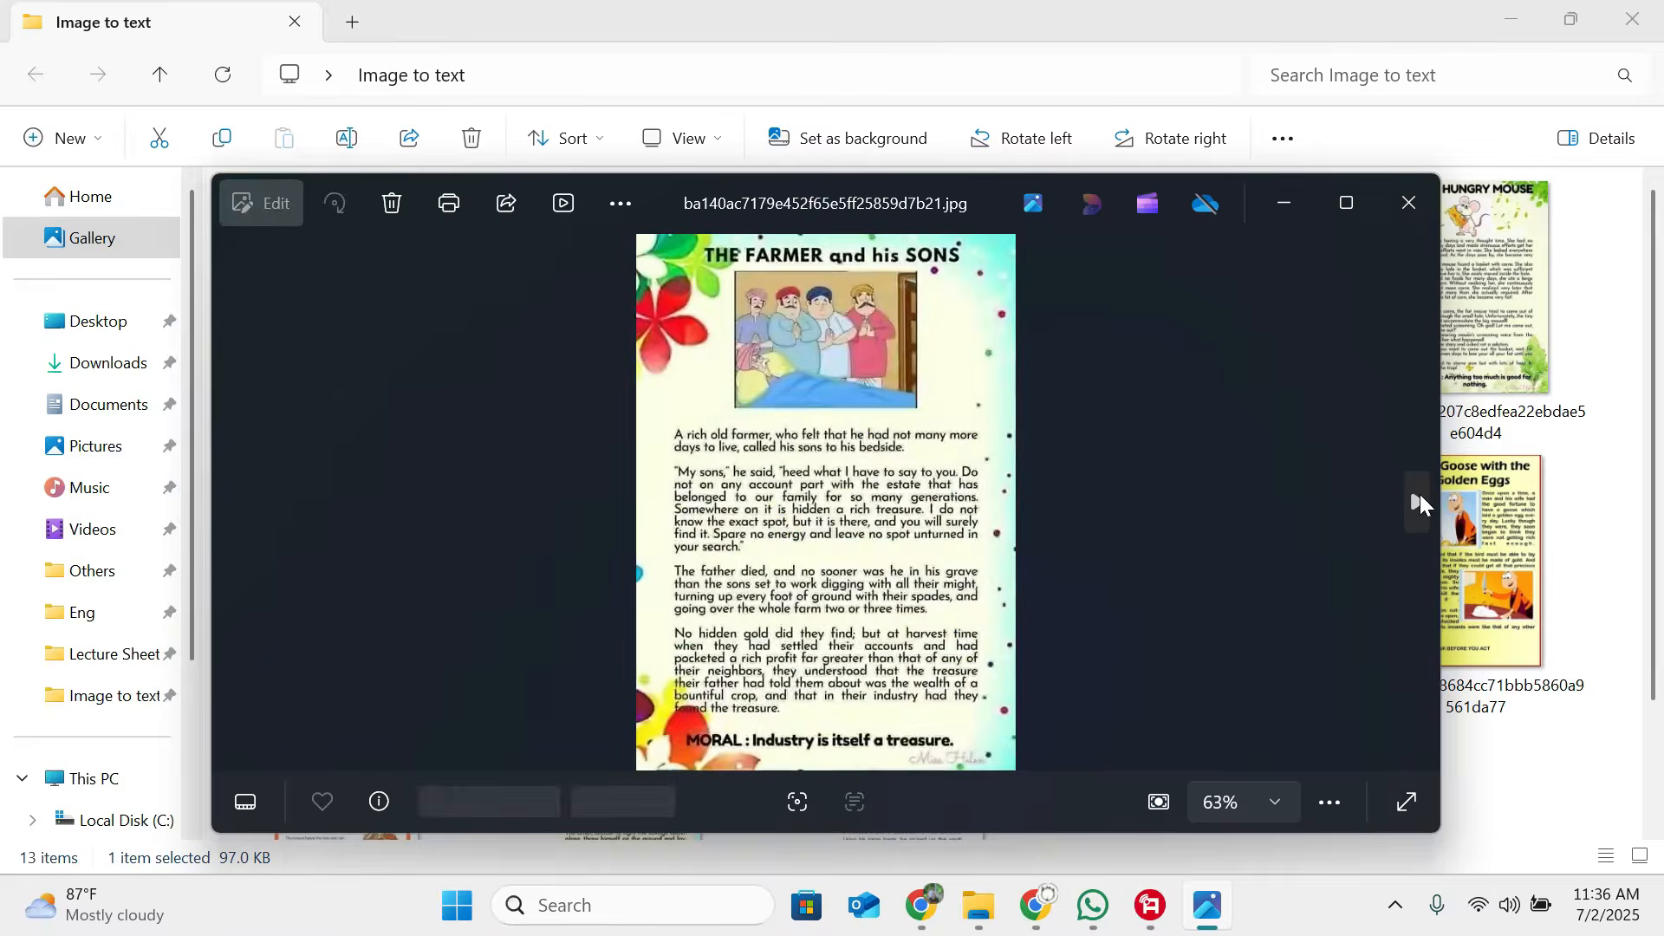
click(1420, 494)
click(1420, 494)
click(1419, 492)
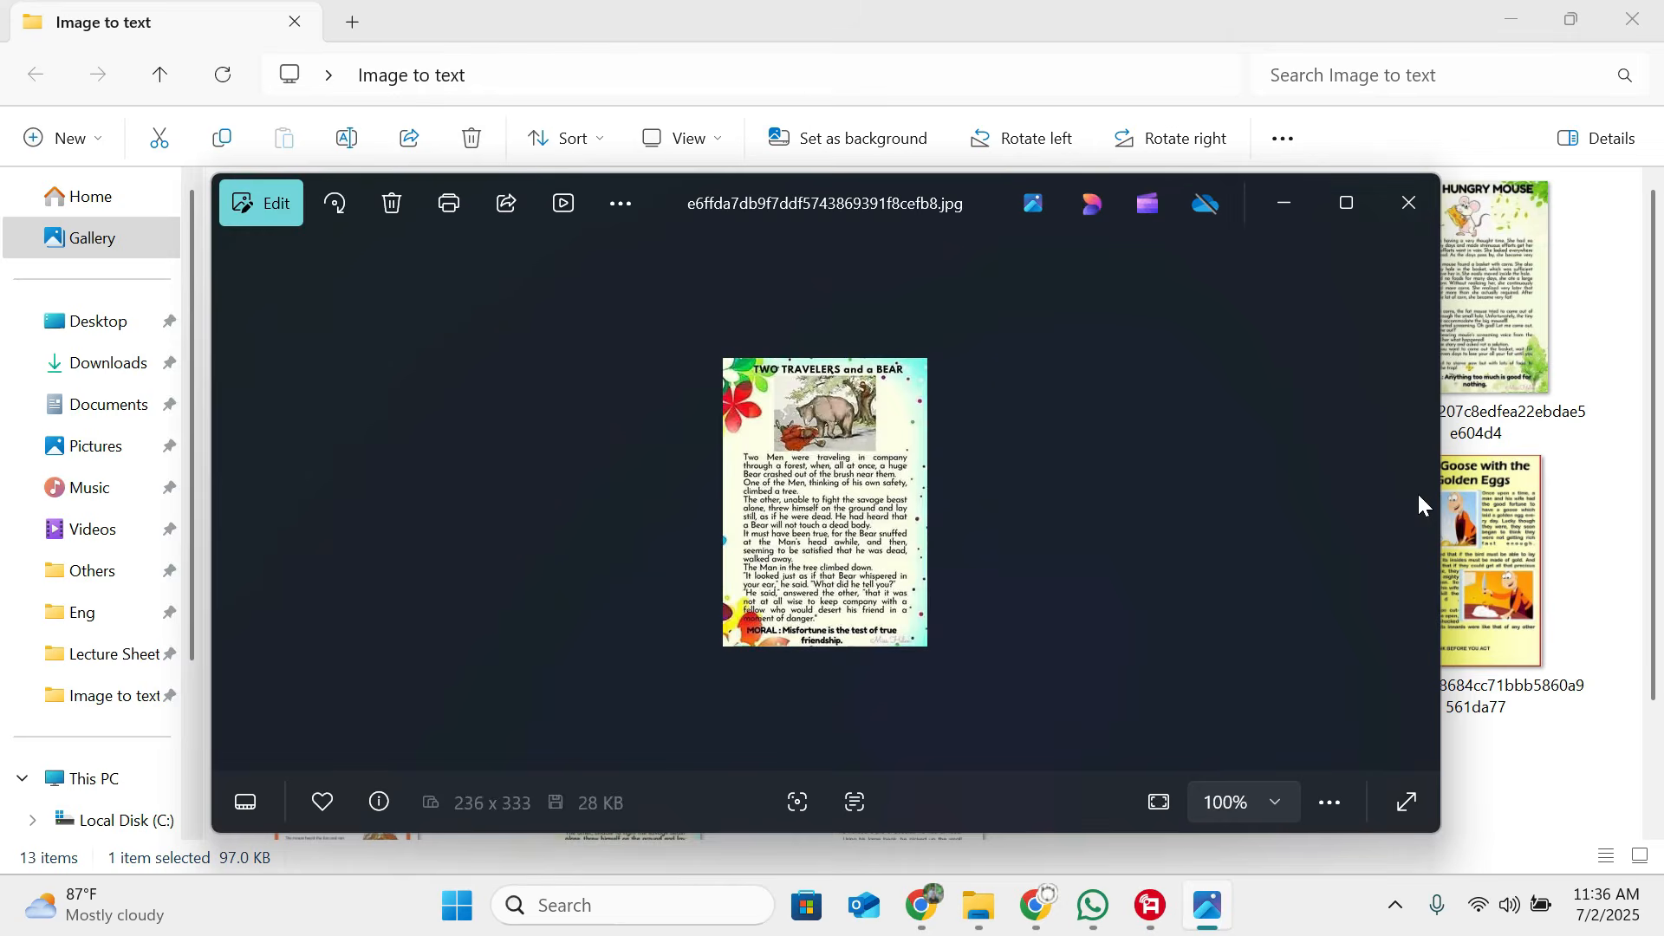
scroll(804, 544, up, 4)
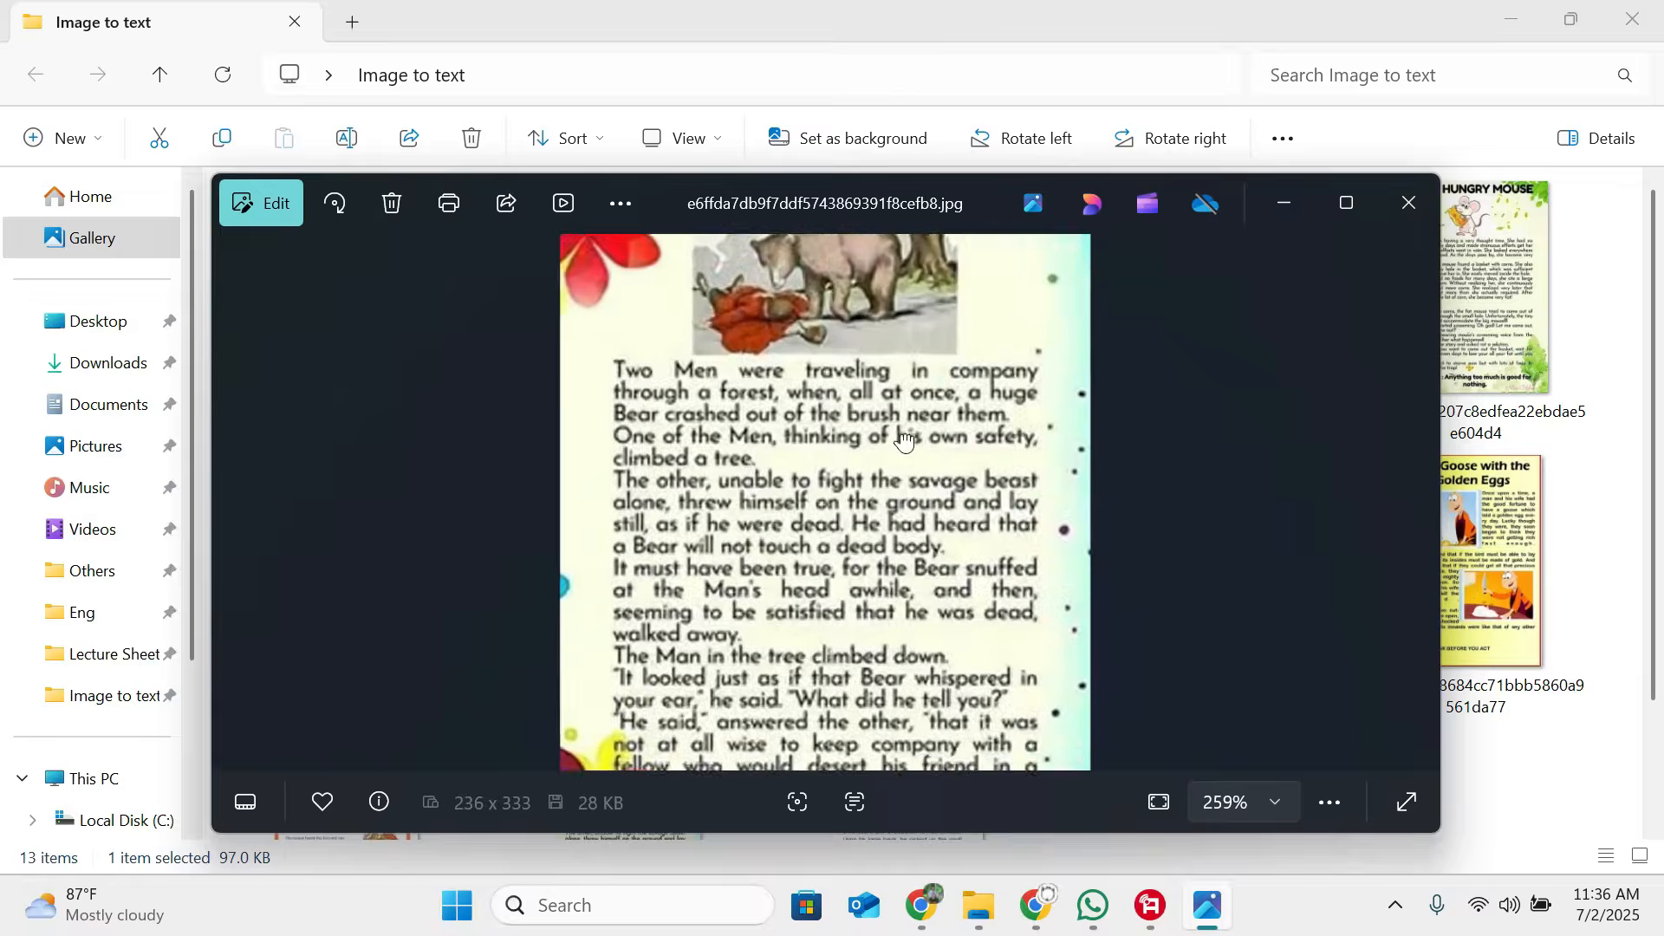
scroll(893, 561, down, 2)
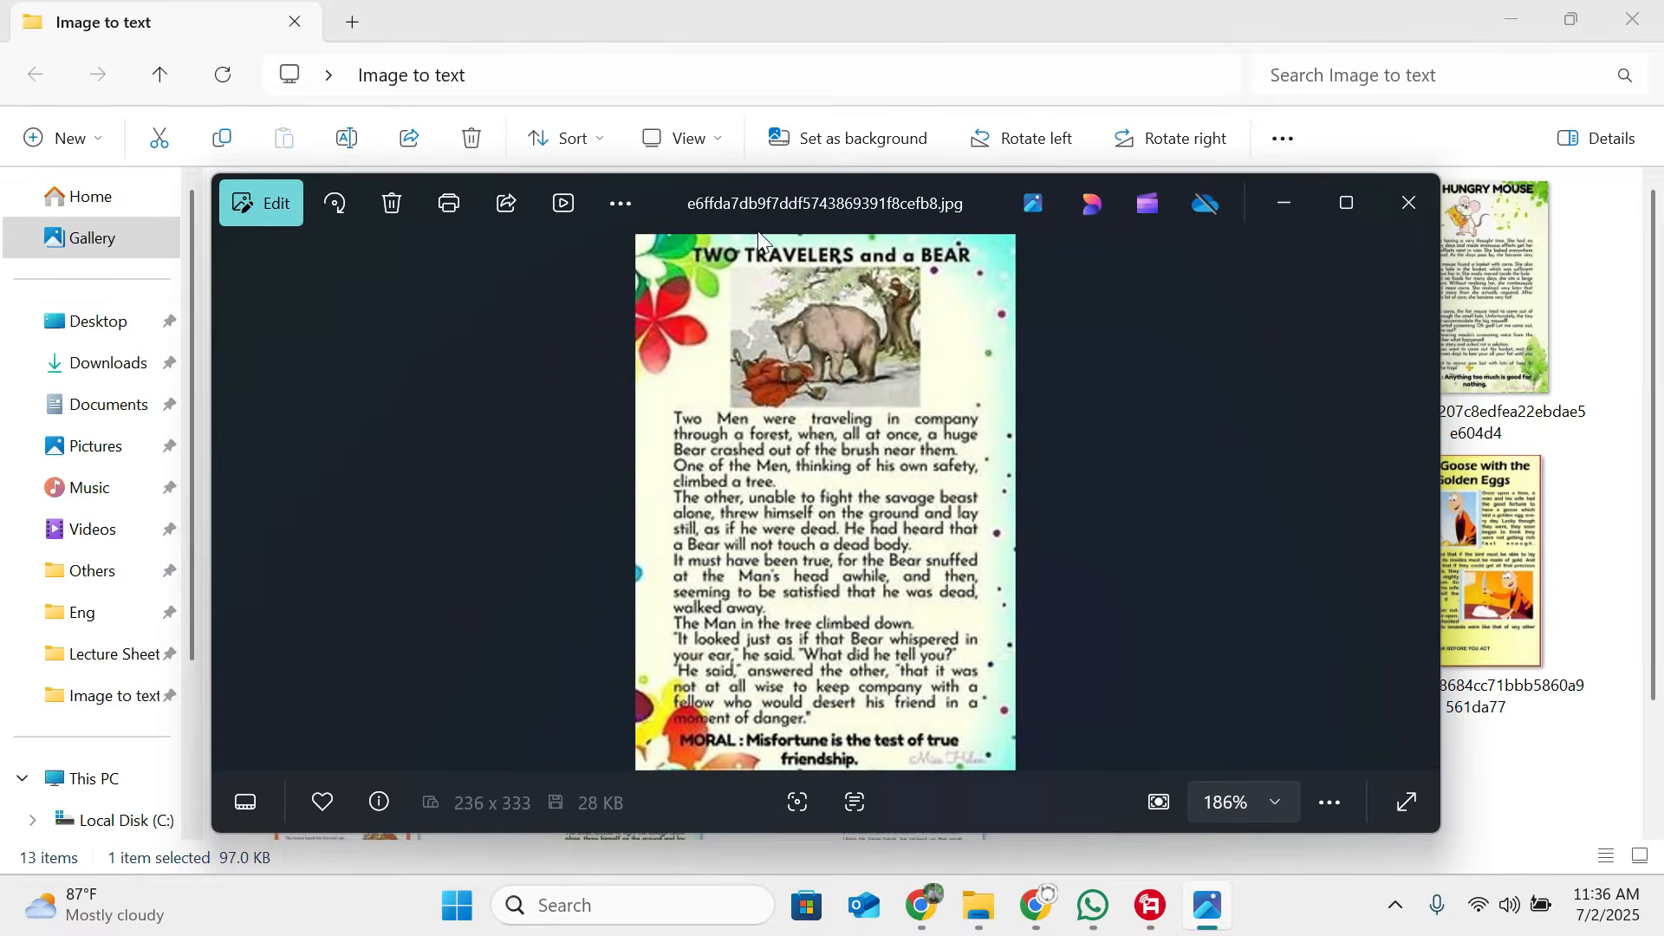
drag(758, 227, 932, 313)
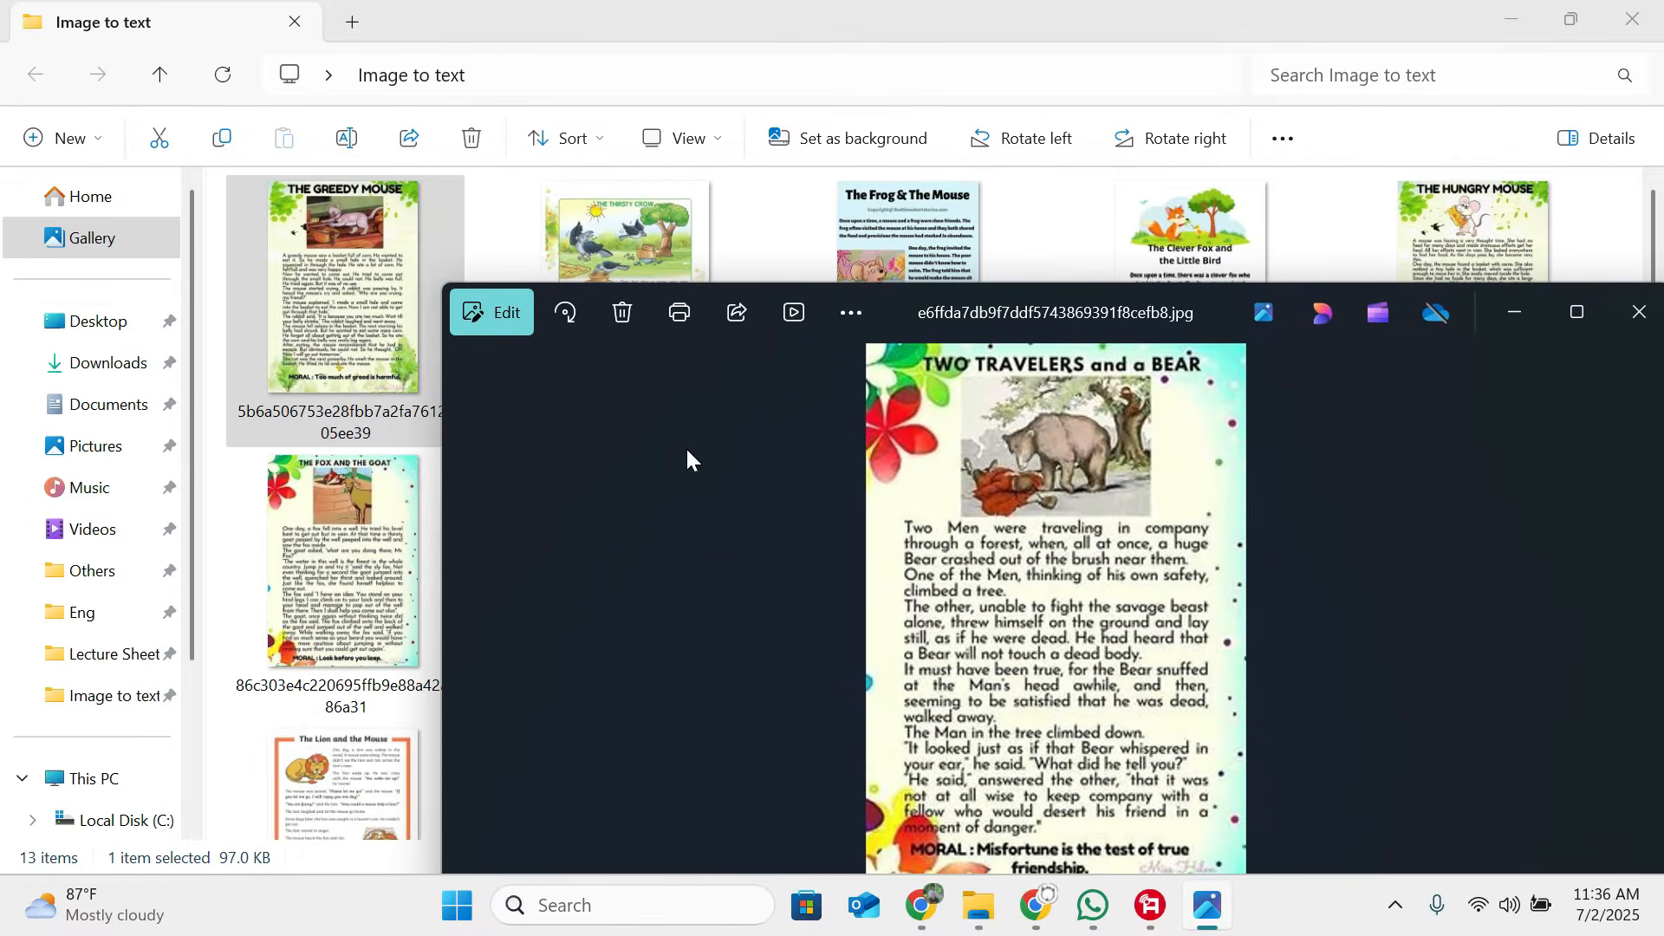
drag(1048, 316, 860, 211)
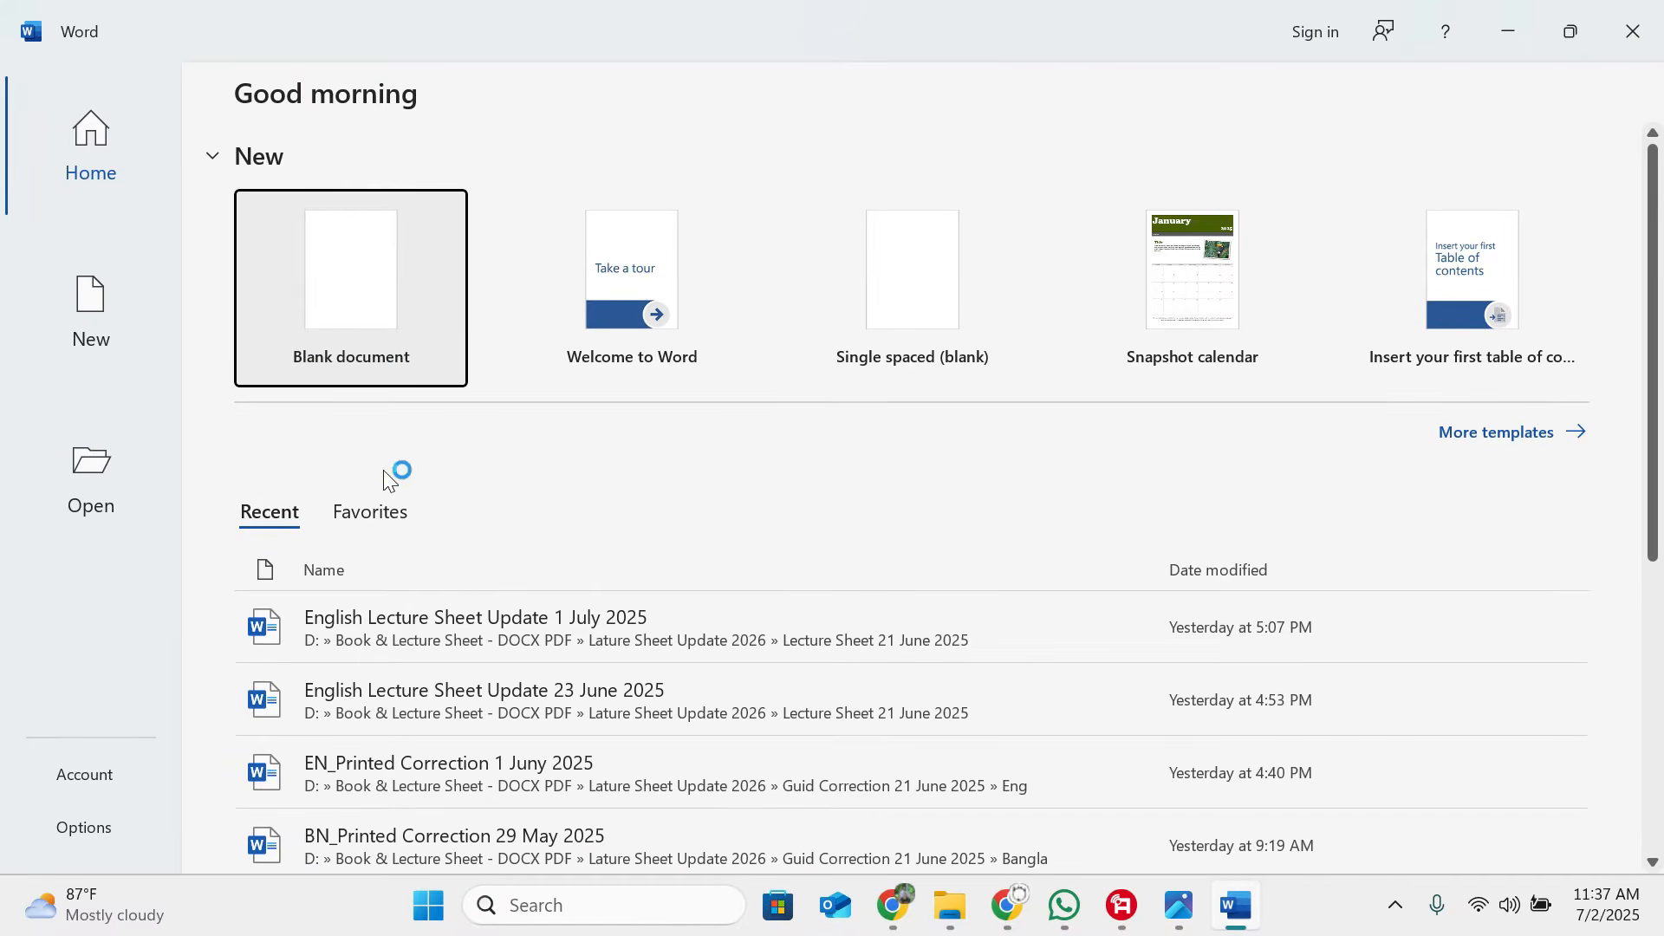
Step: Create a blank Word document and close its Navigation pane
click(357, 309)
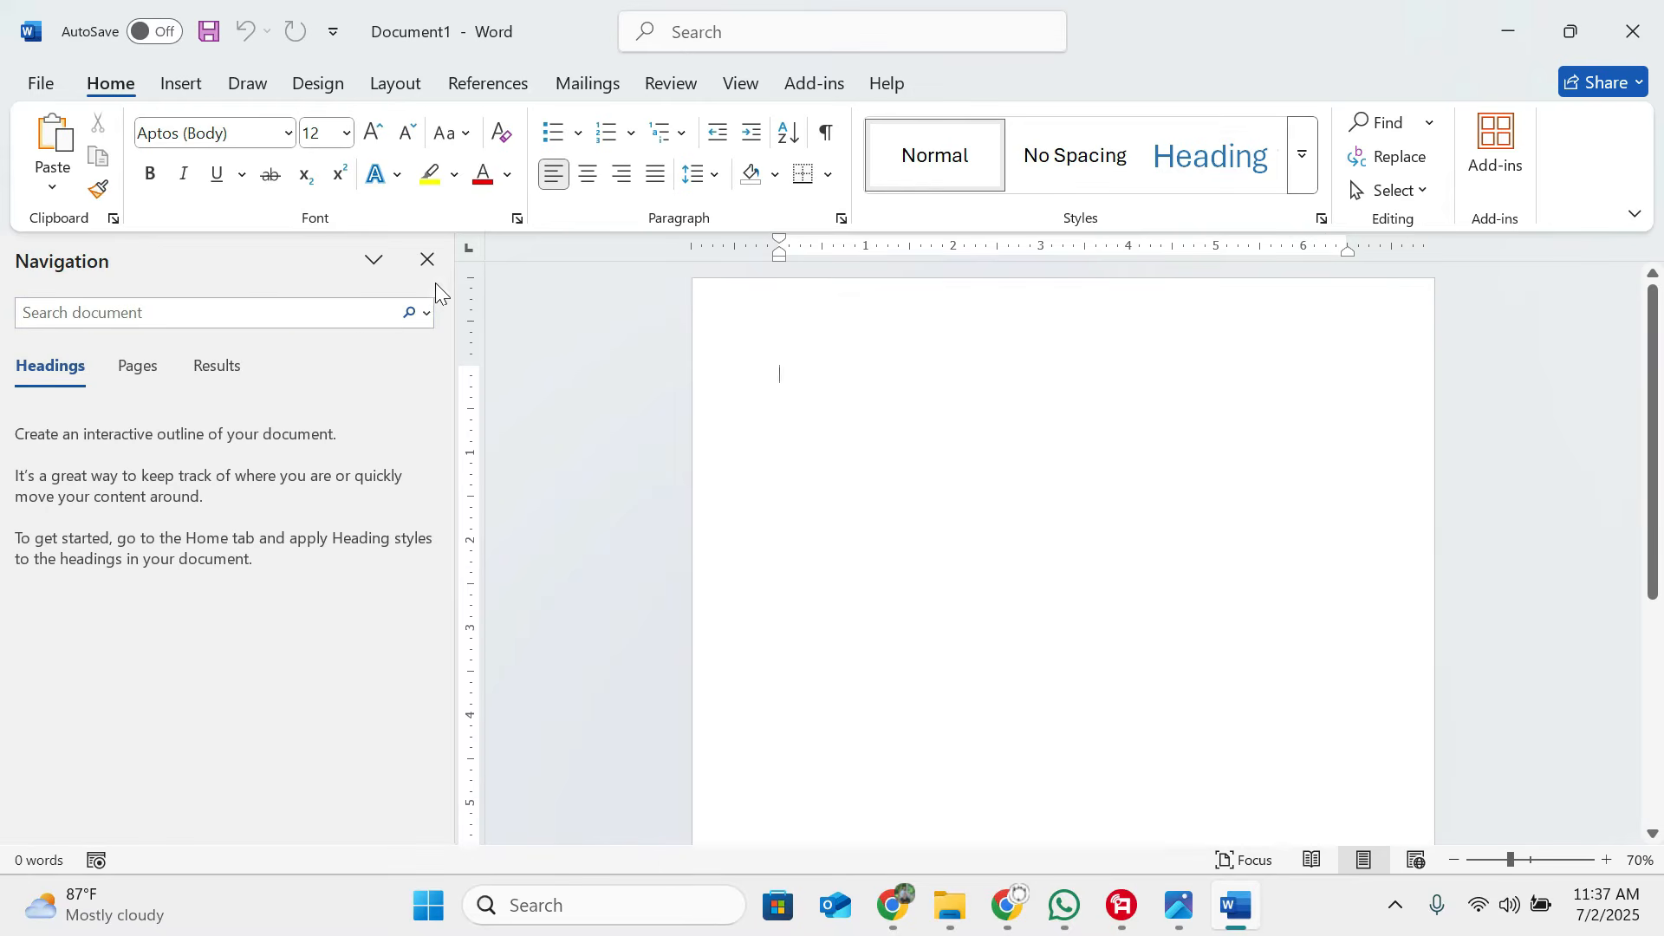
click(427, 263)
drag(1293, 11, 3, 579)
click(990, 257)
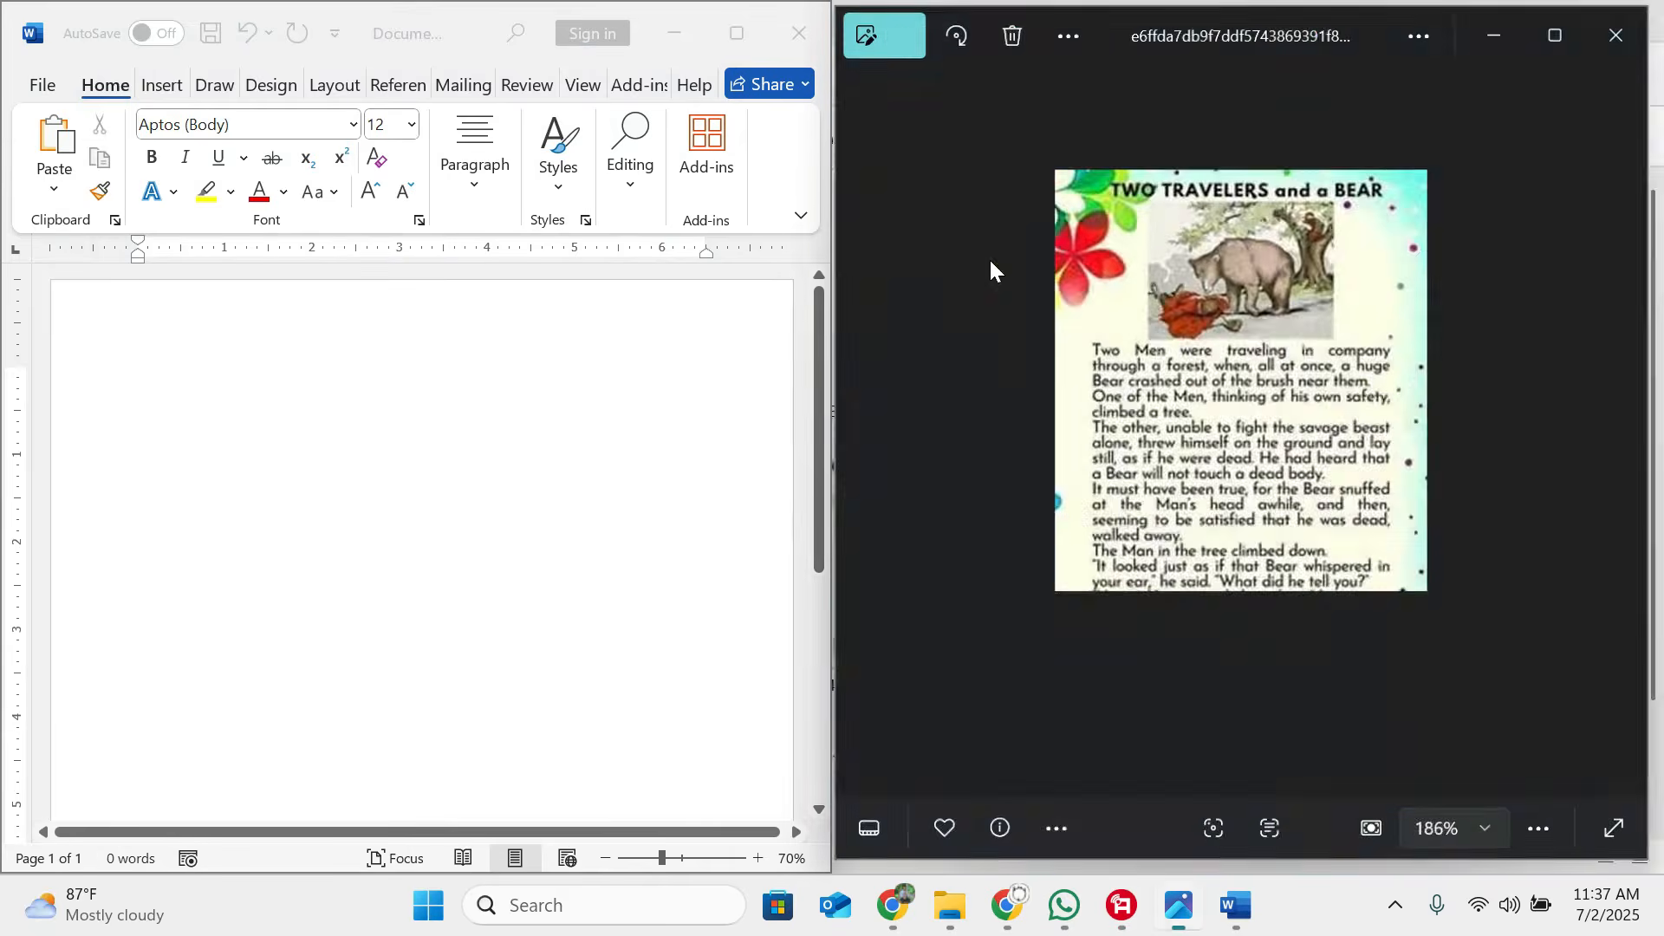
click(858, 434)
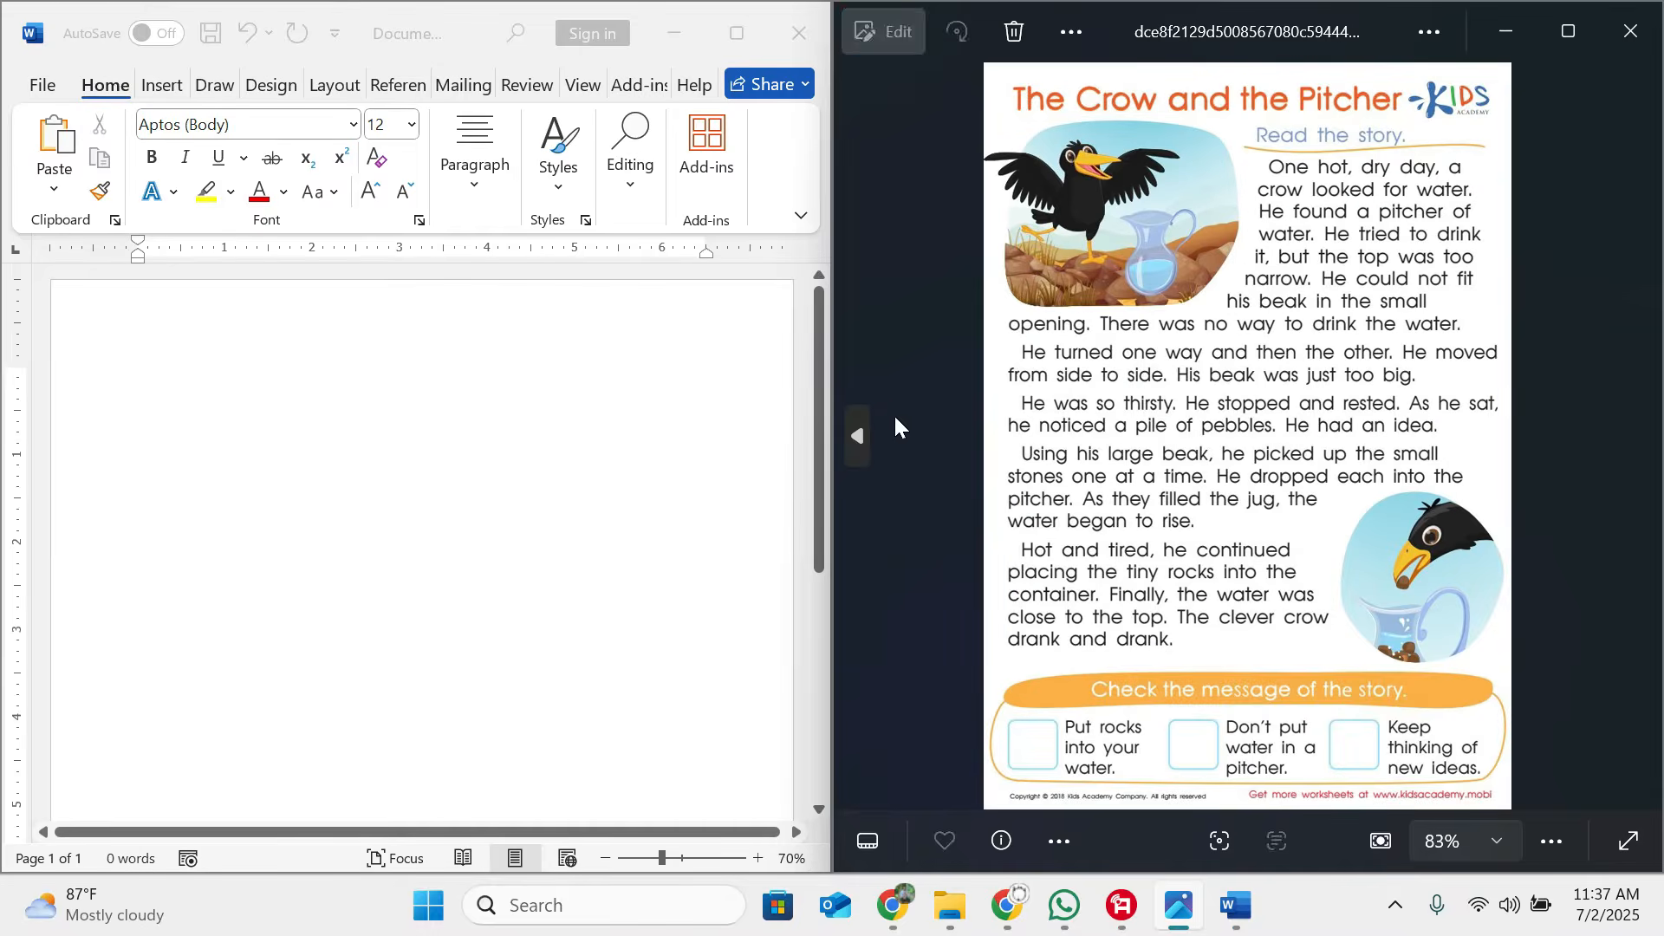
drag(442, 39, 365, 131)
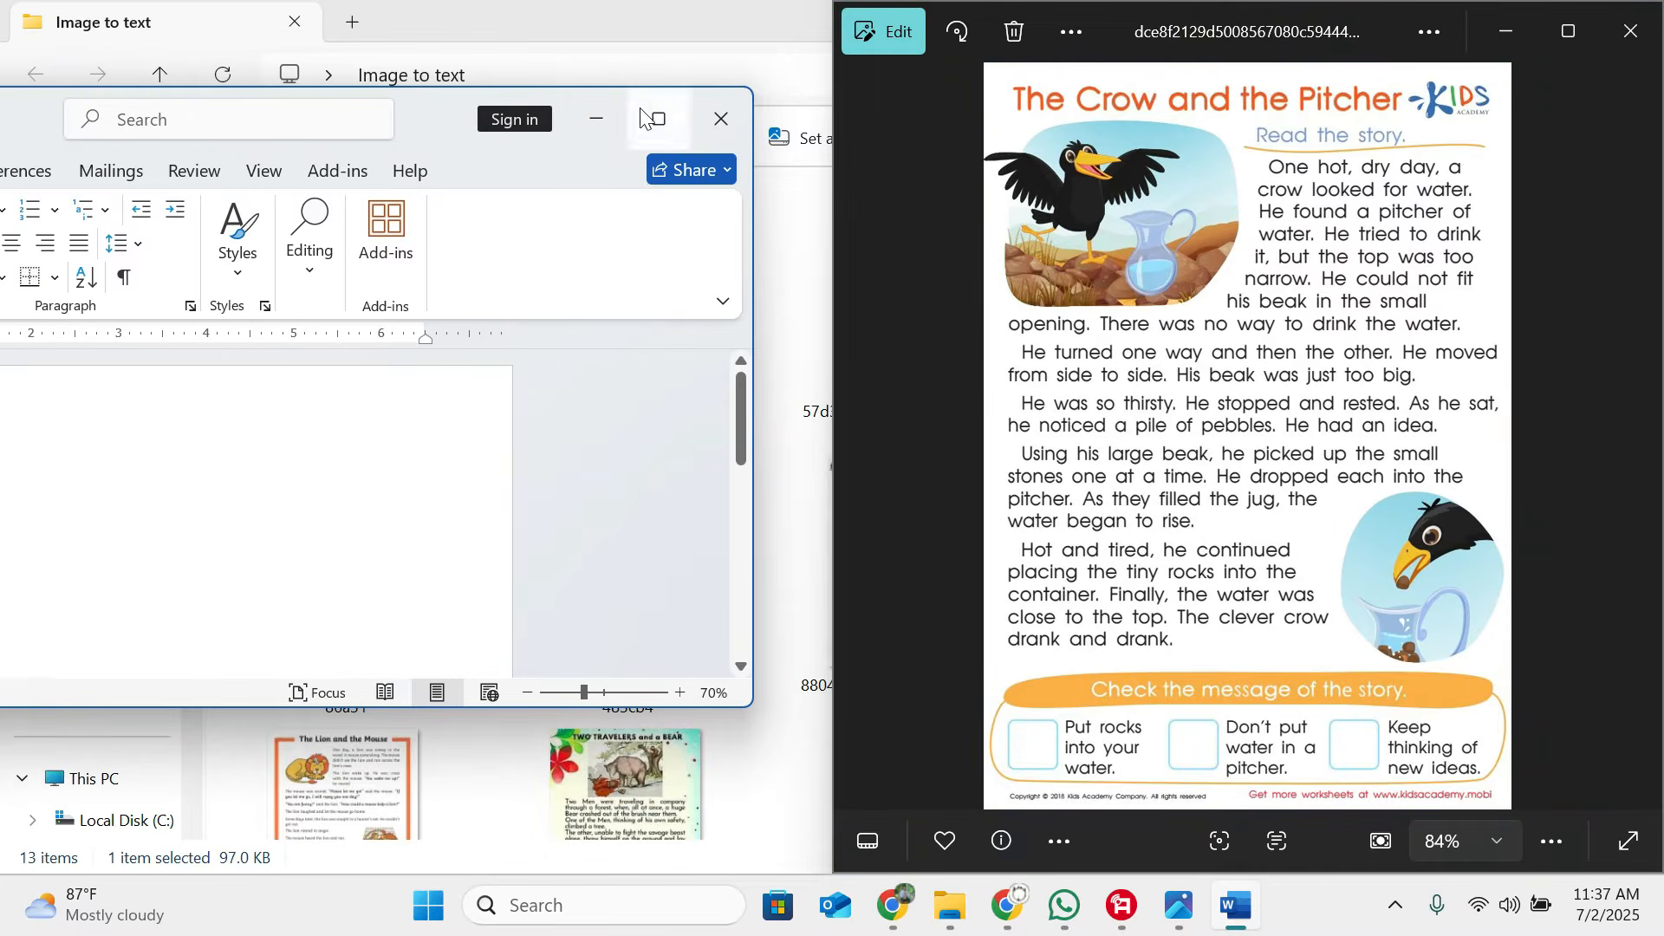
Step: Minimize the Word document and reopen the Greedy Mouse image from the Image to text folder
click(602, 119)
click(802, 422)
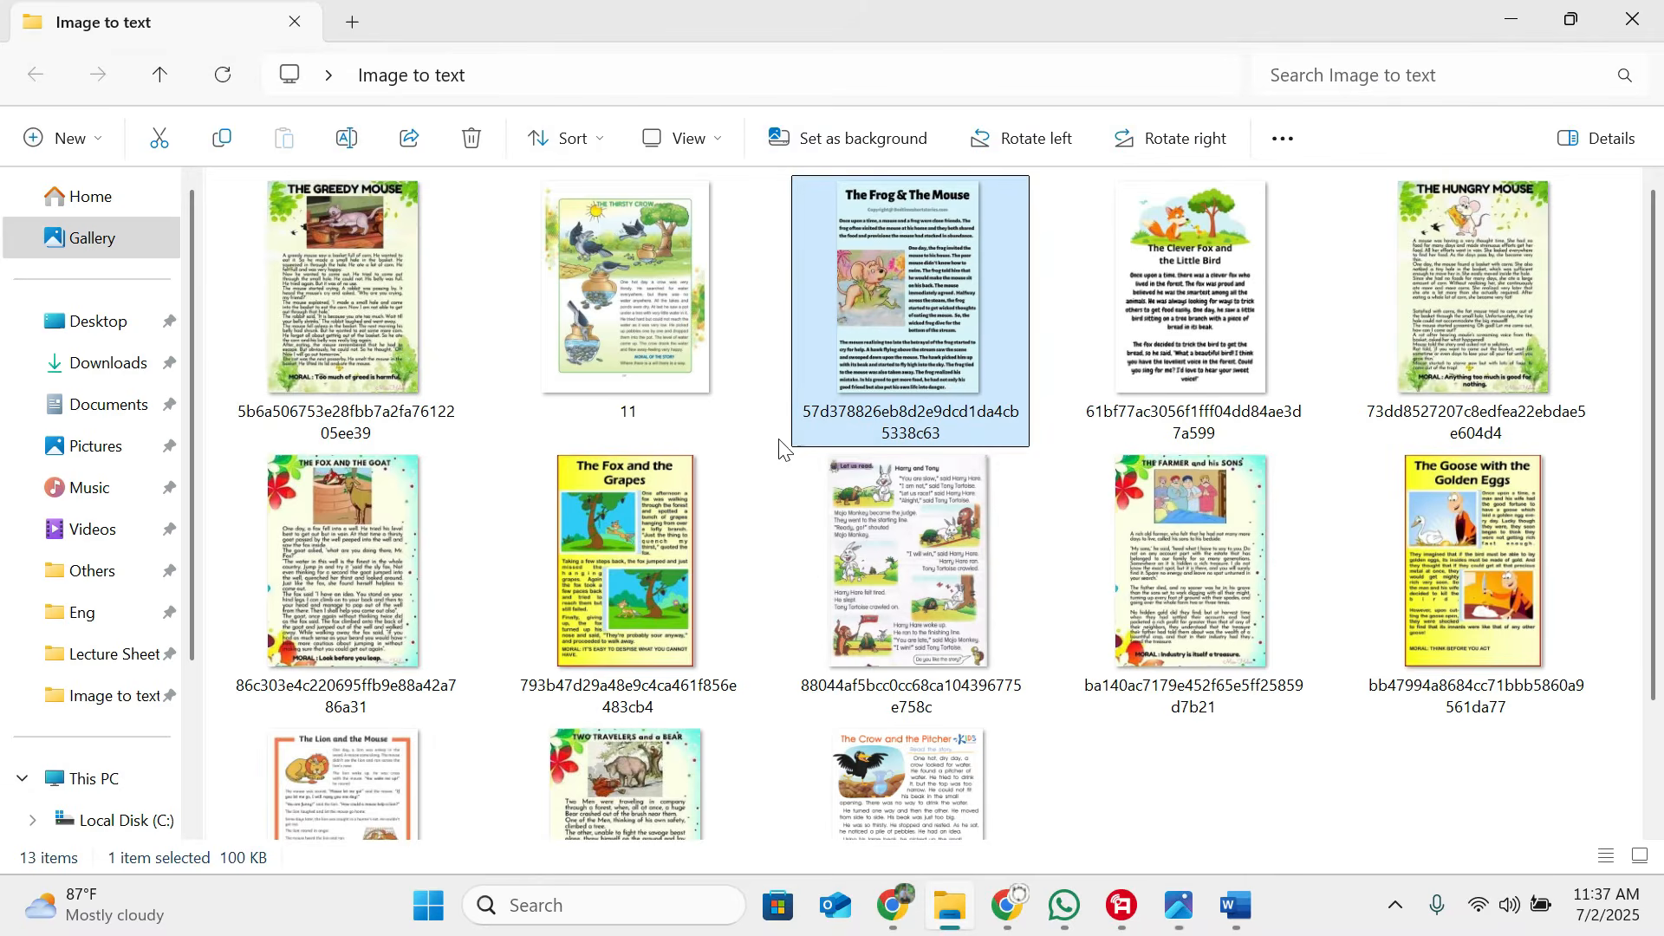
click(352, 274)
double_click(350, 273)
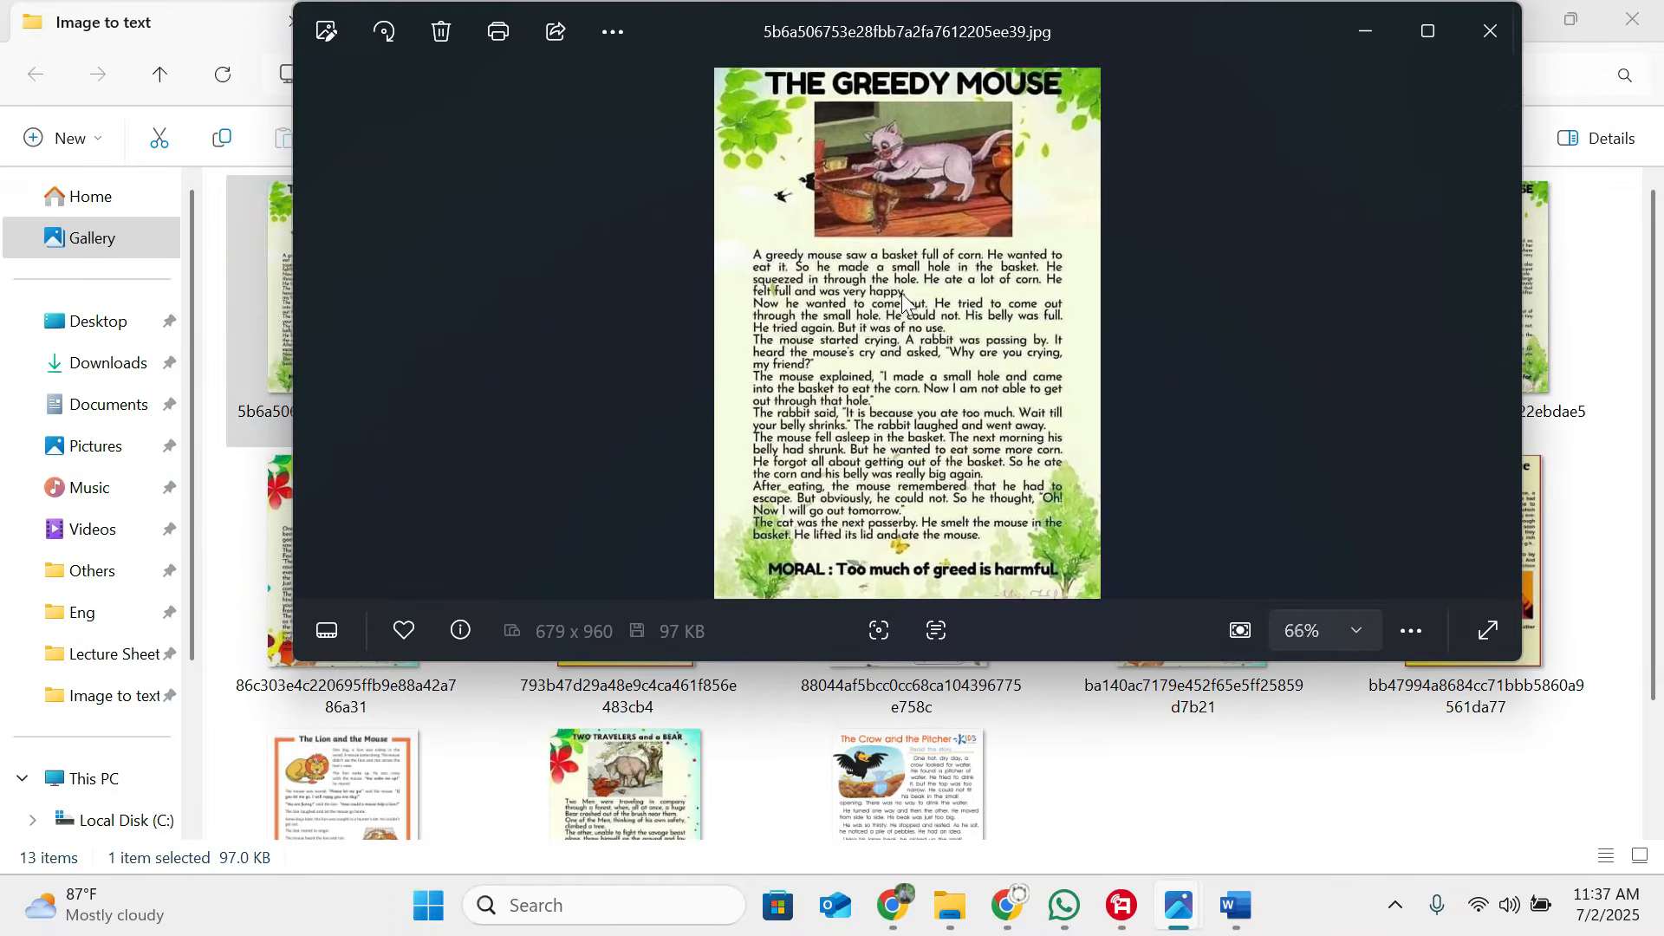
drag(932, 31, 897, 138)
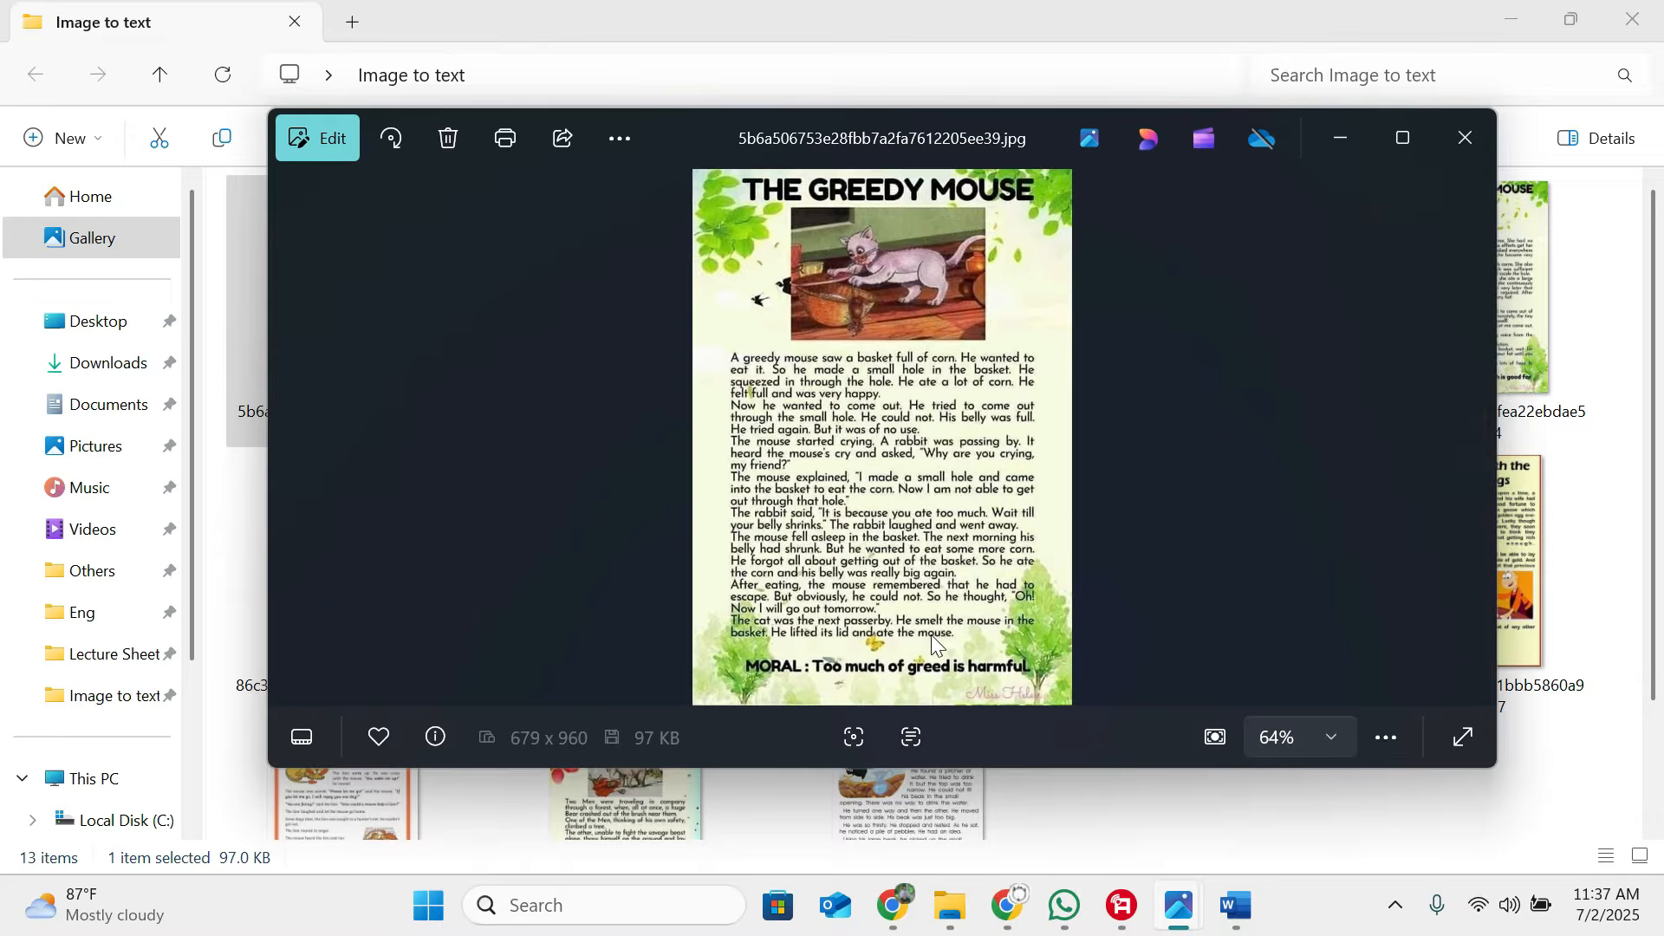
Step: Scan the Greedy Mouse image for text and copy all of it, from the title through the moral
click(912, 736)
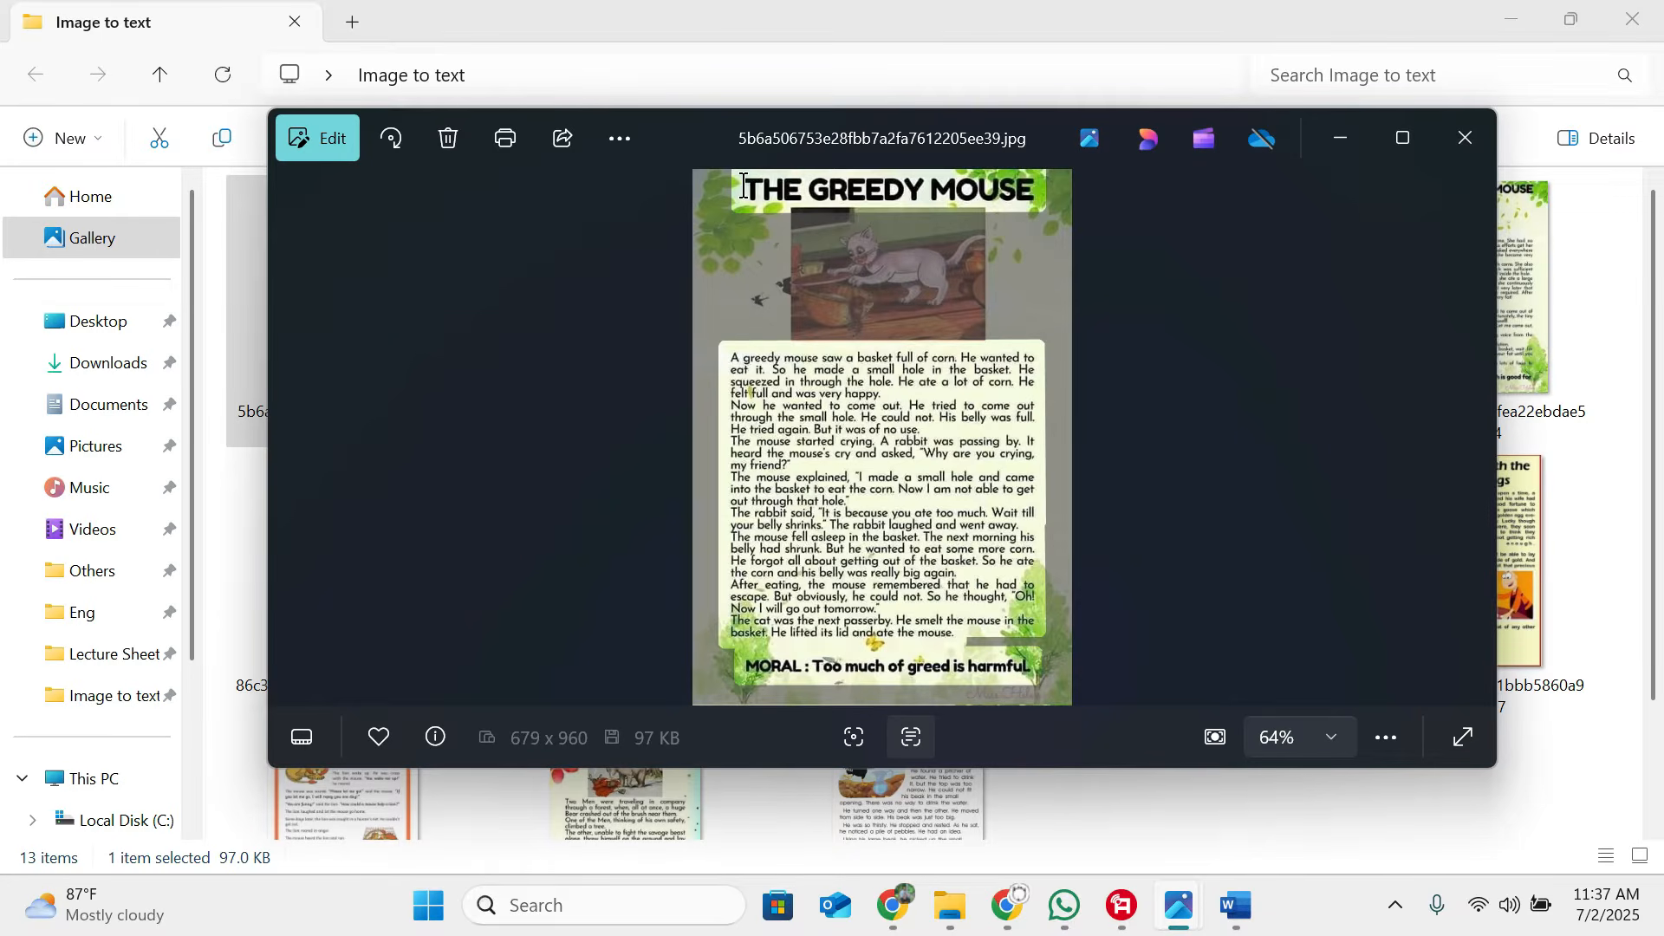
drag(743, 185, 1024, 656)
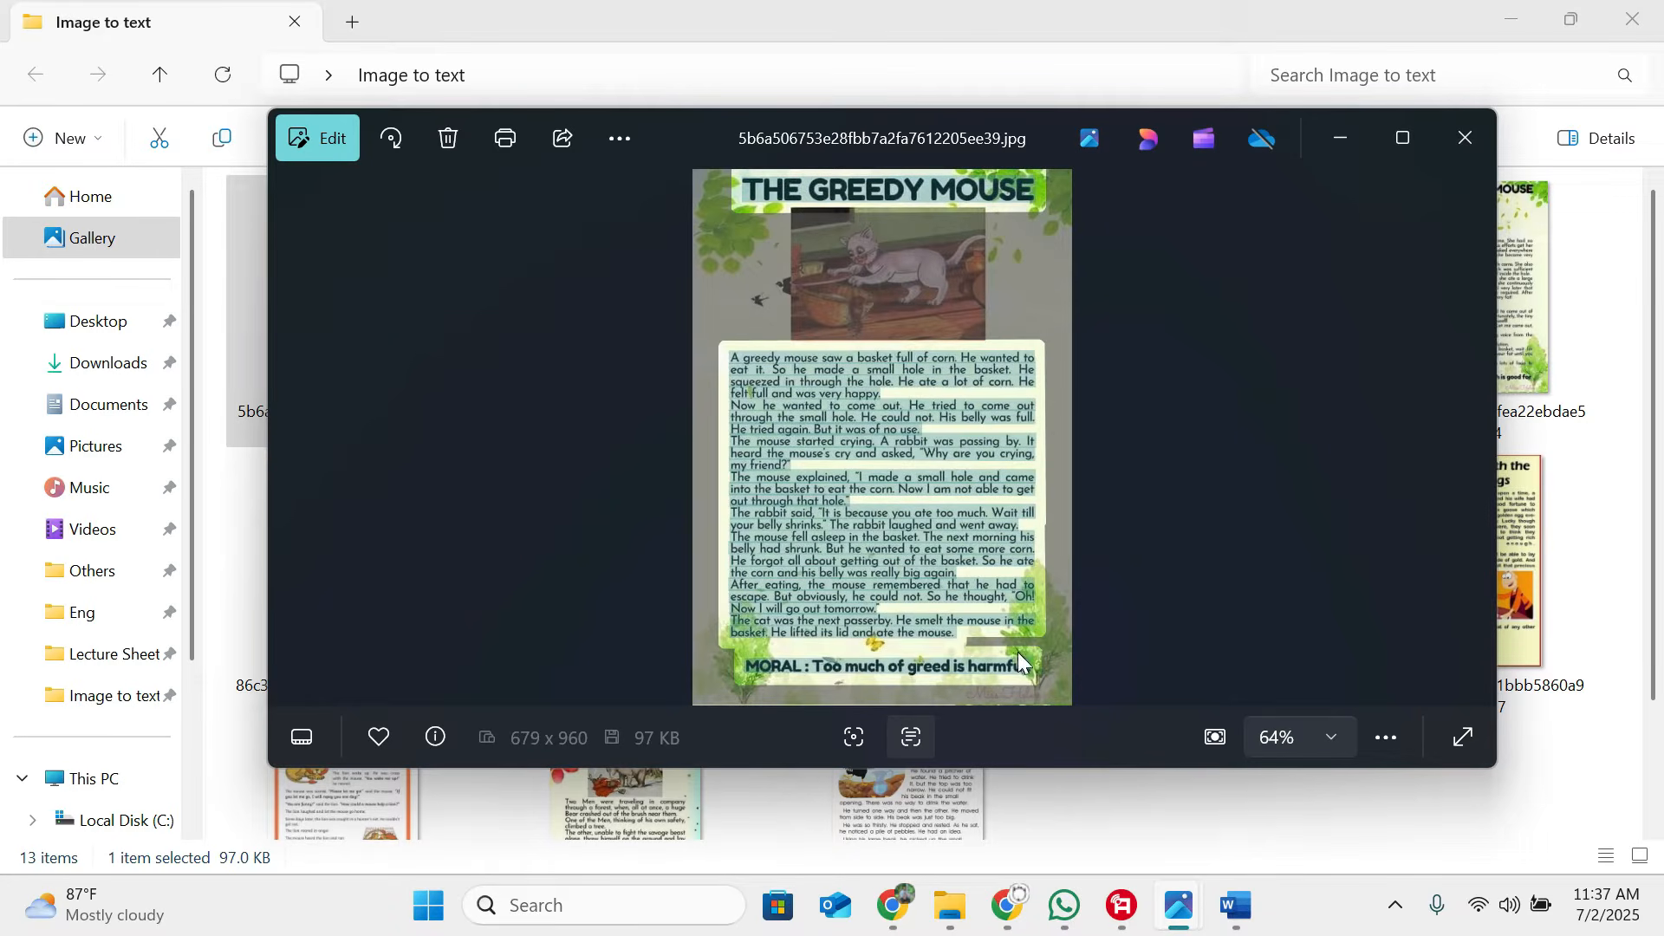
key(ctrl+c)
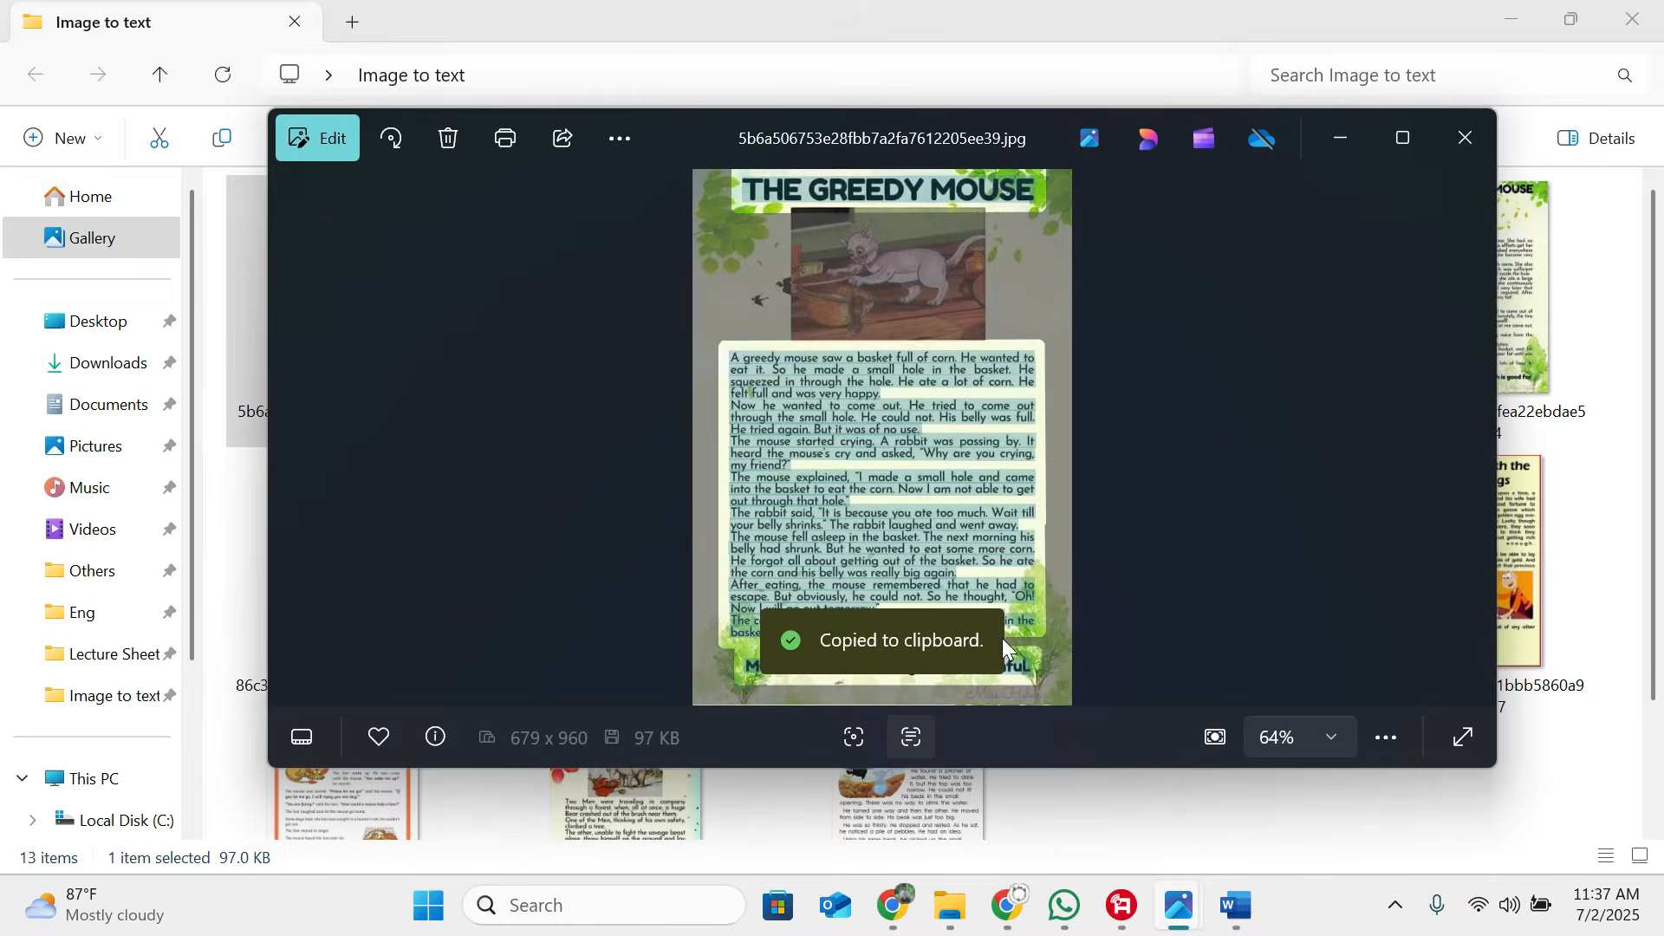
Step: Switch to the blank Word document, paste the copied Greedy Mouse text and check it through to the moral
key(alt+Tab)
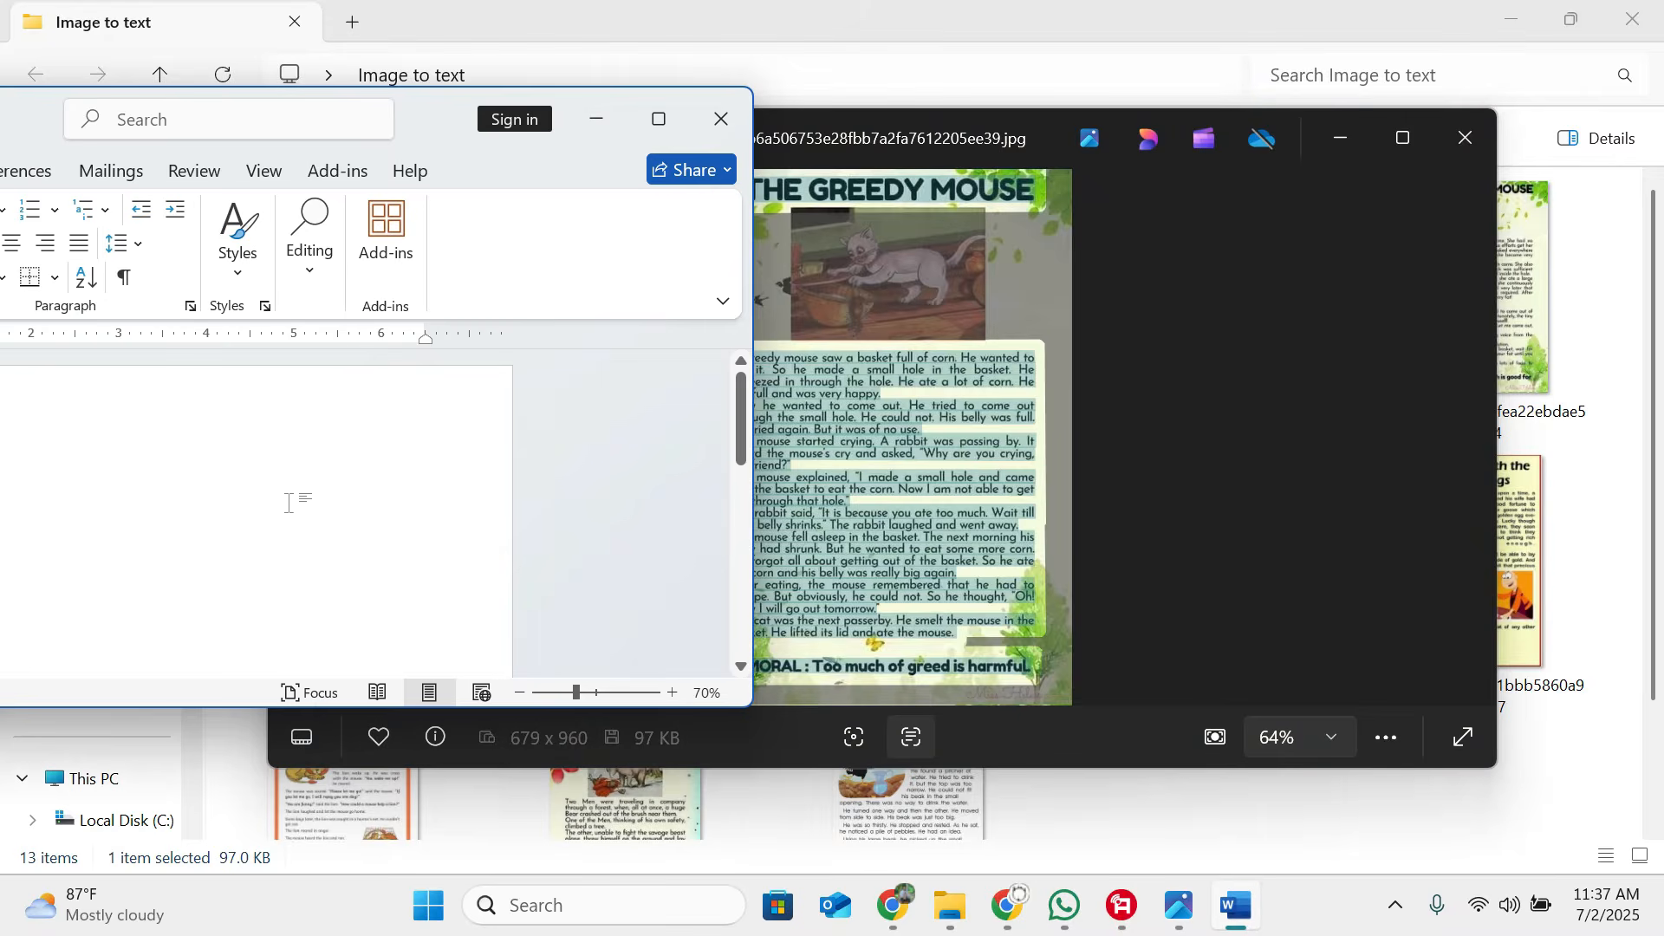
drag(375, 113, 628, 121)
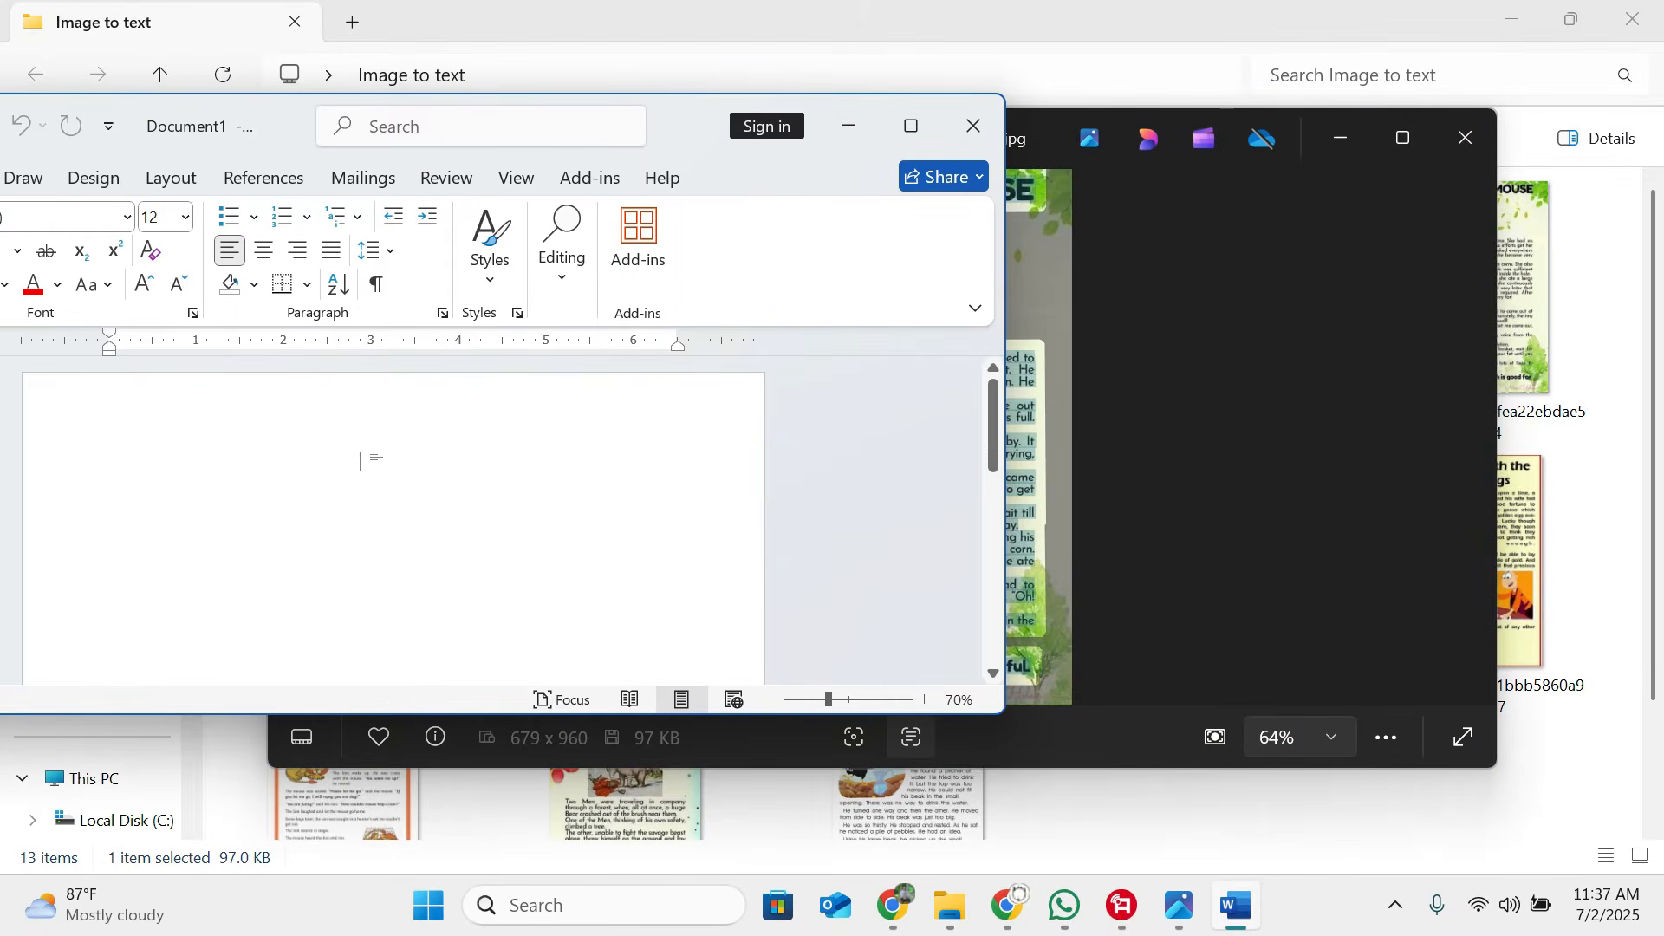
key(ctrl+v)
scroll(390, 485, up, 5)
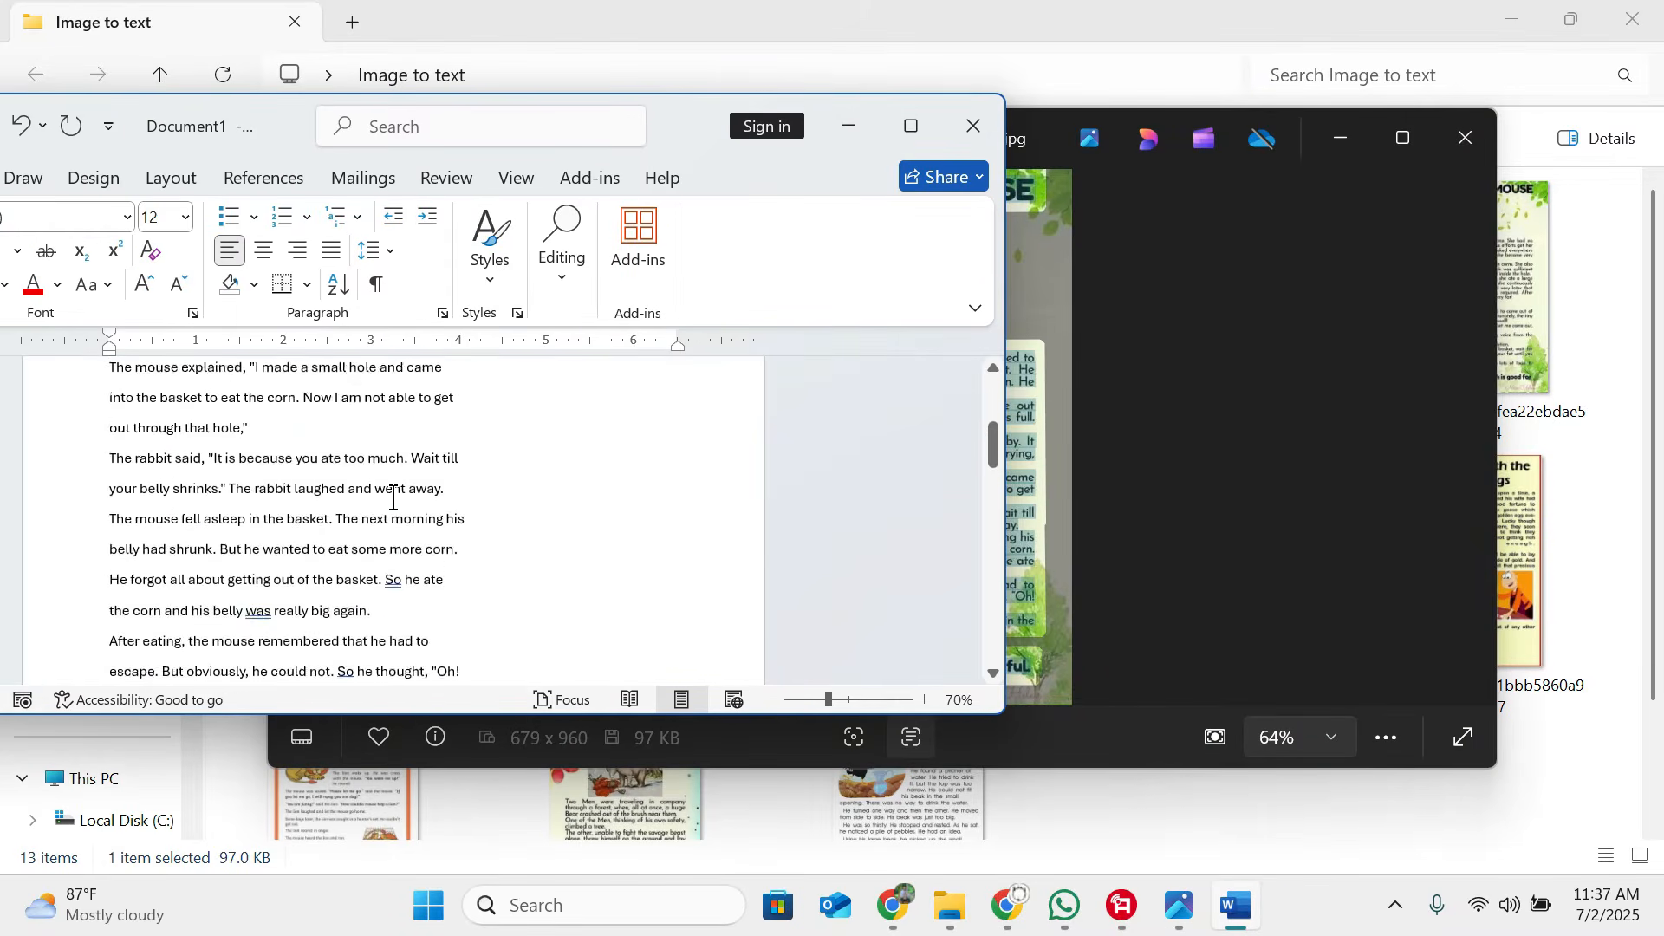
scroll(393, 496, up, 5)
scroll(353, 485, down, 8)
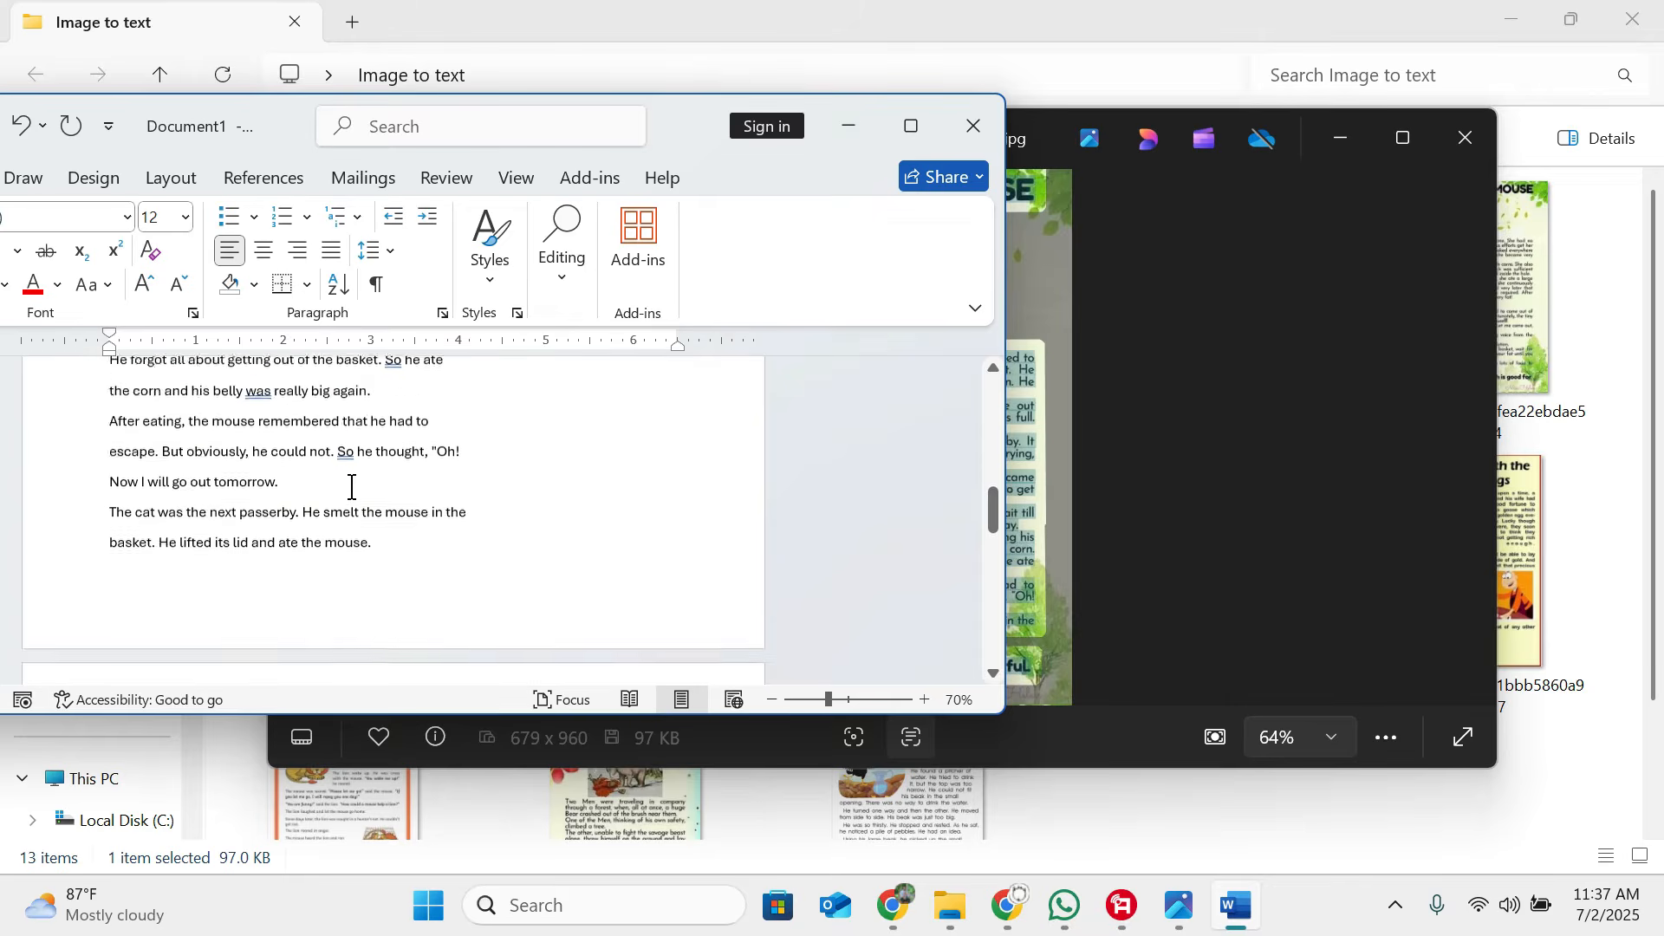
scroll(351, 487, down, 5)
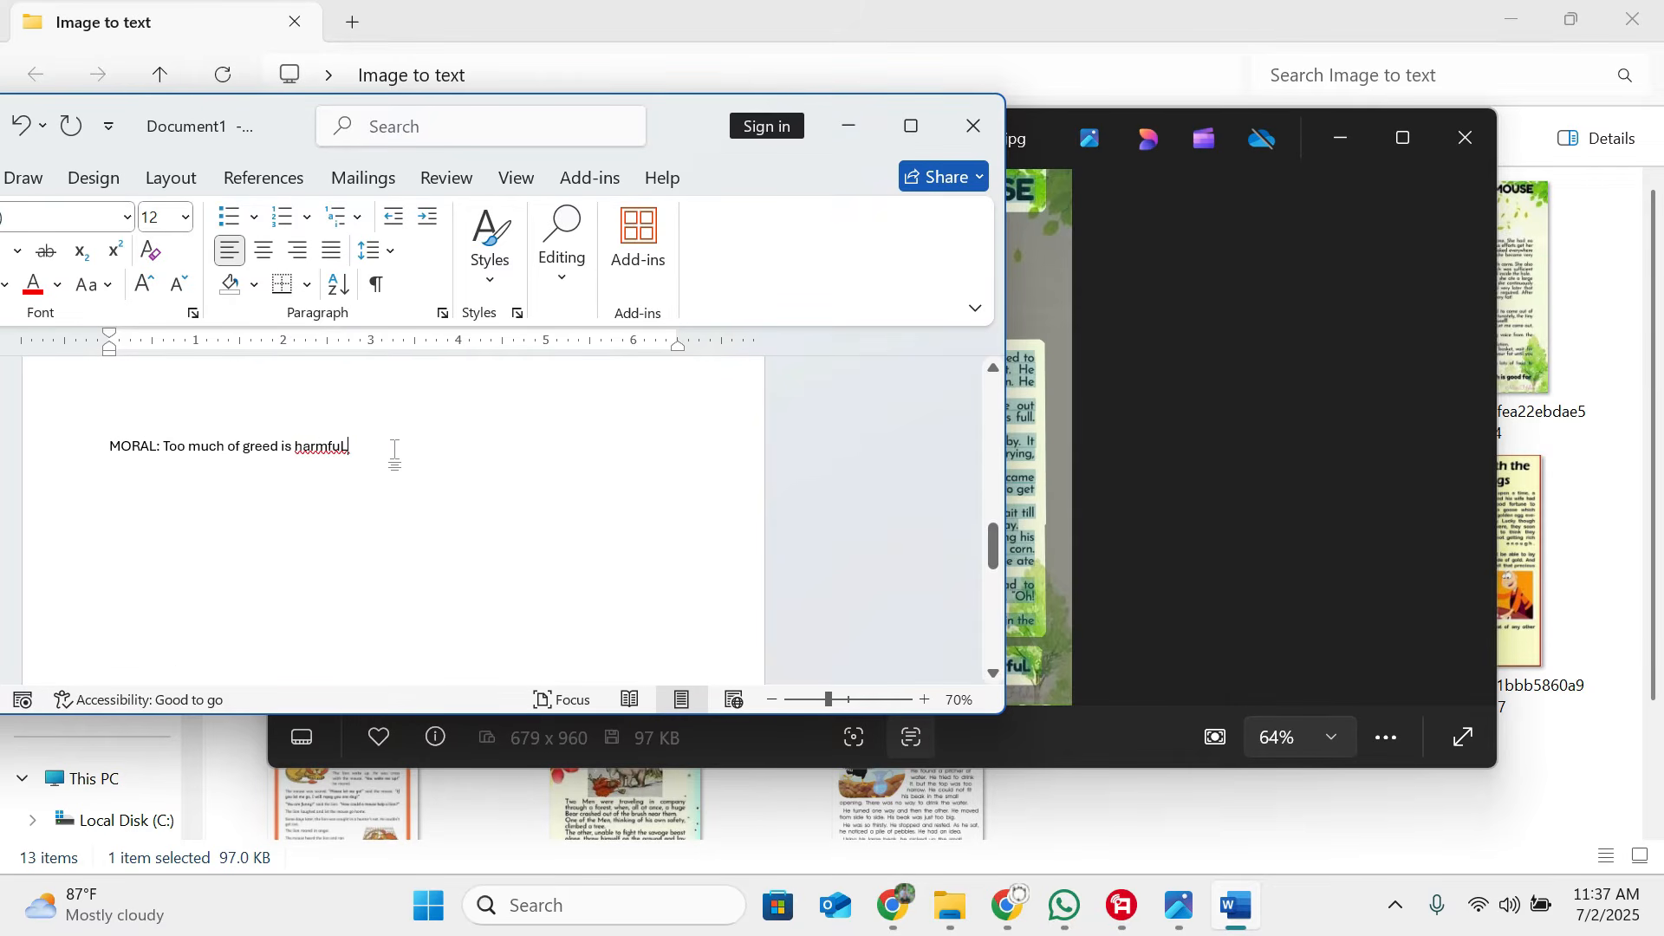
Step: Add three blank lines after the moral at the end of the pasted story
key(Return)
key(Return)
key(Return)
scroll(334, 511, up, 5)
scroll(398, 589, down, 5)
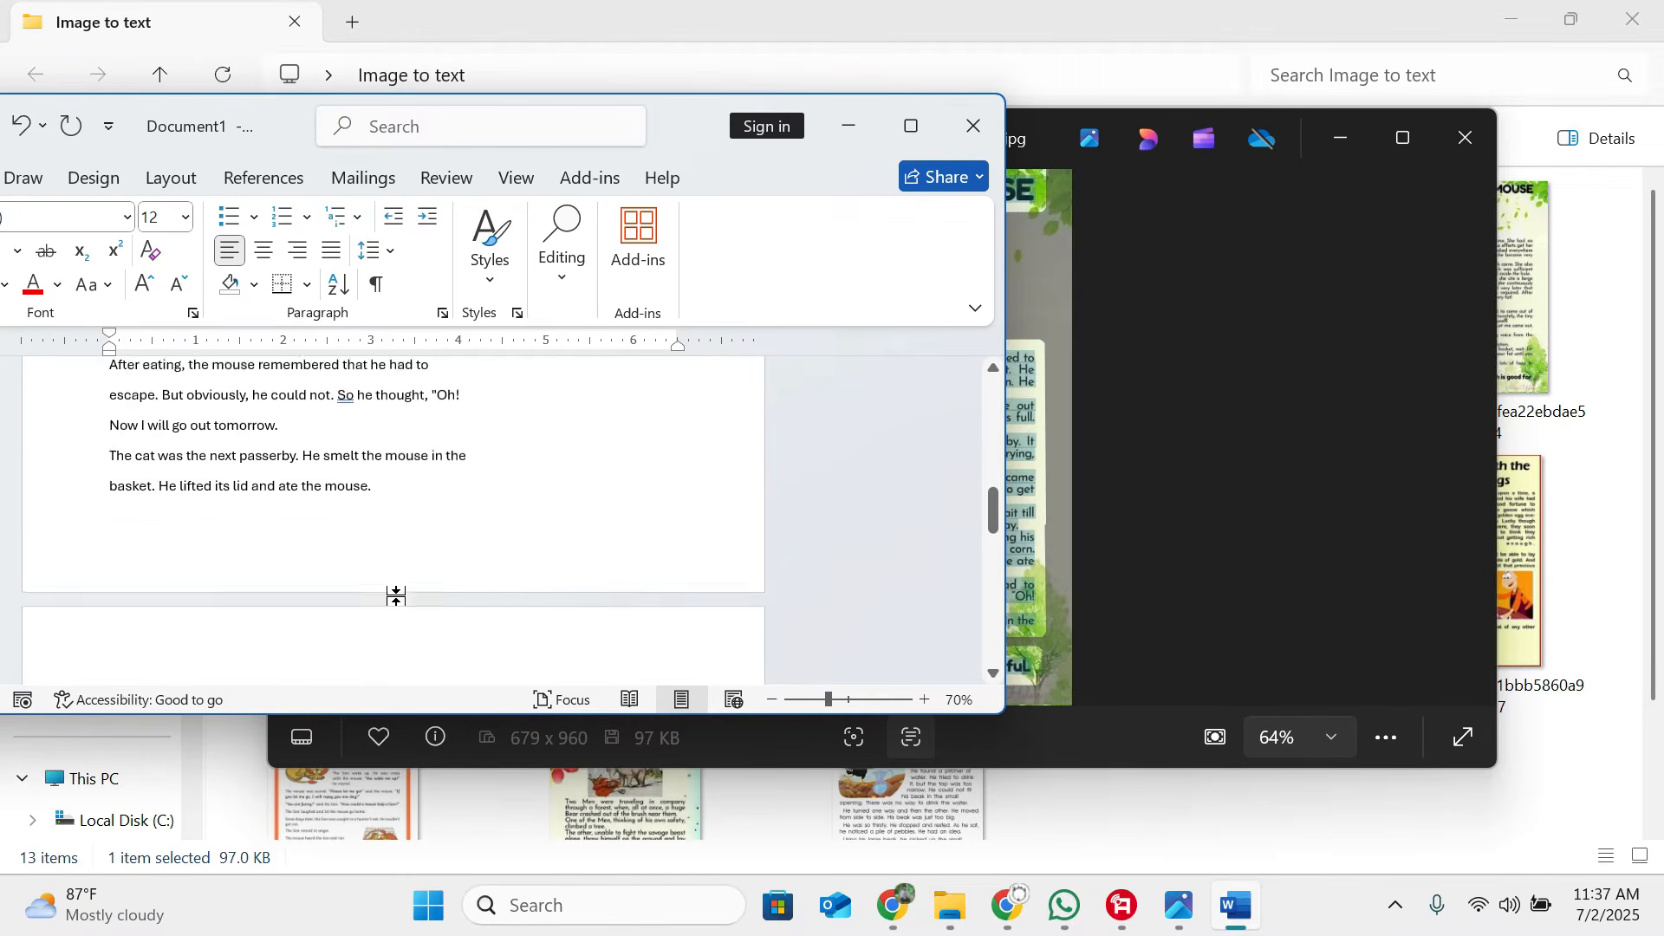
Step: Switch back to the Image to text folder, open the Thirsty Crow image 11.jpg and inspect it up close
click(1239, 576)
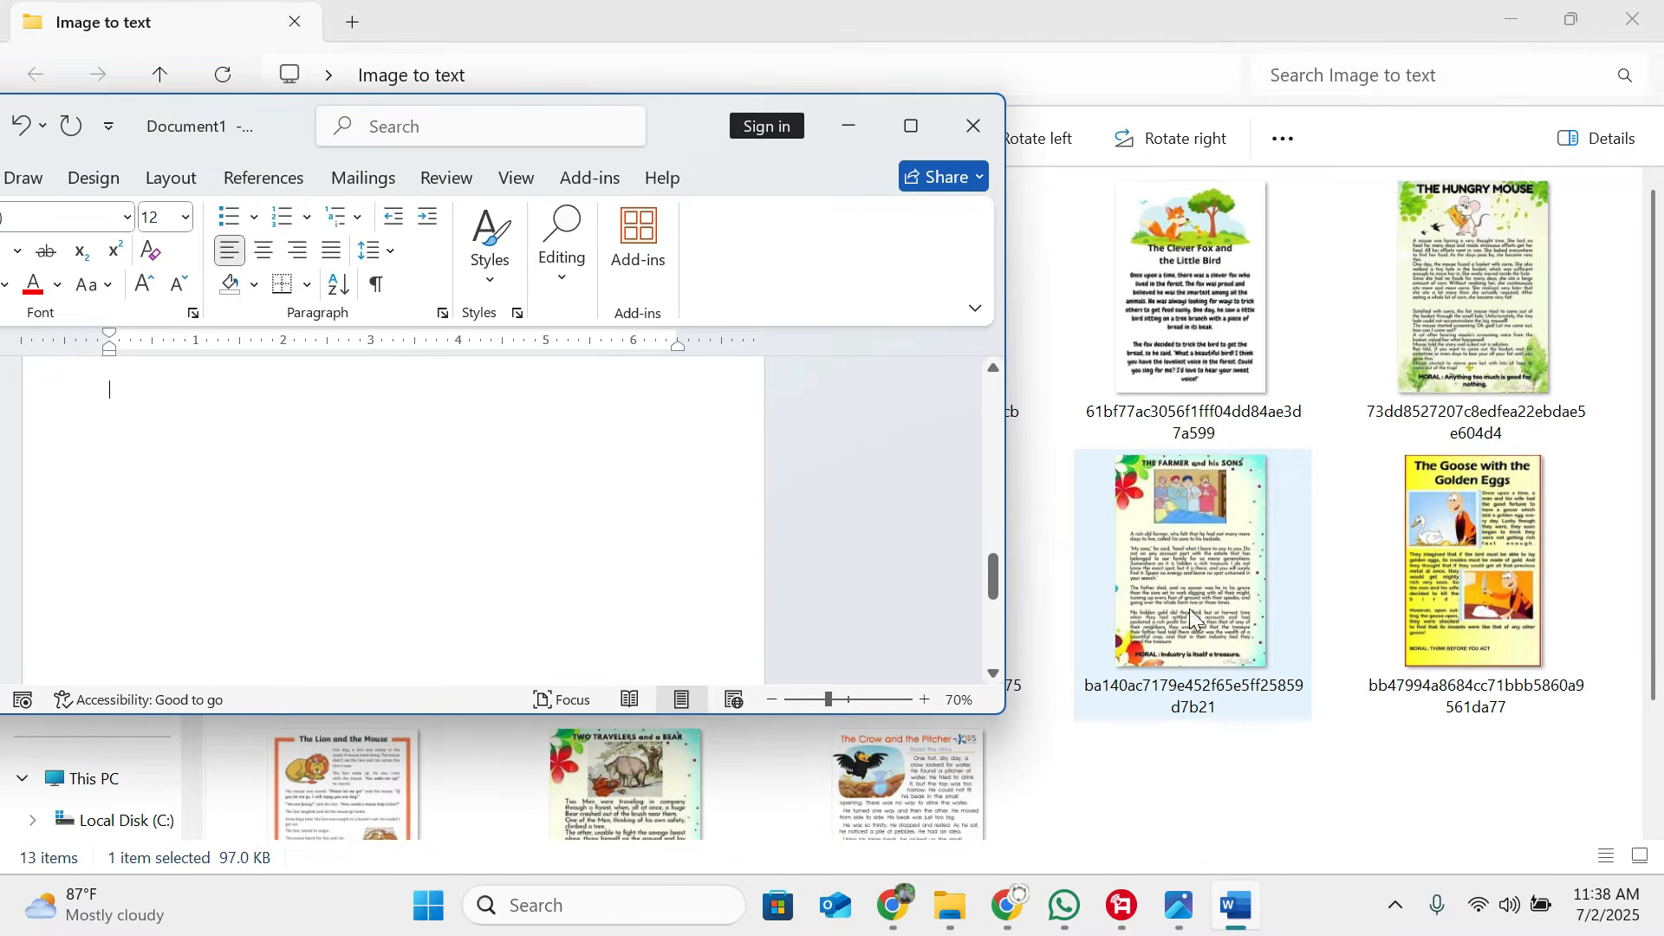
click(1080, 510)
double_click(630, 284)
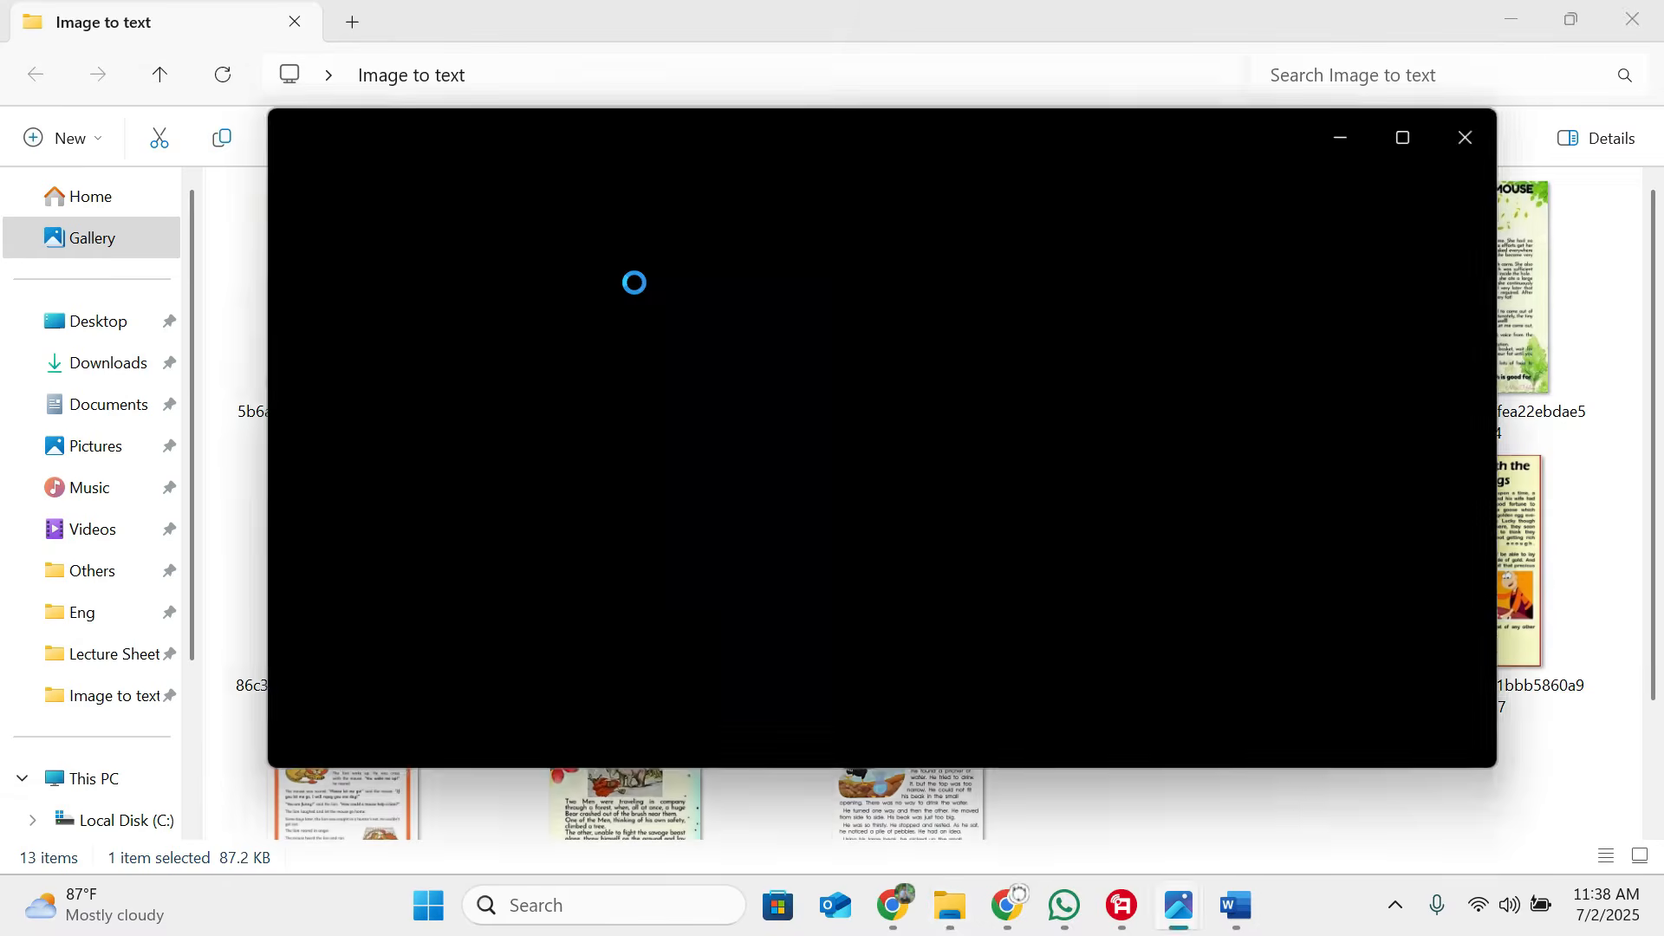
scroll(970, 381, up, 3)
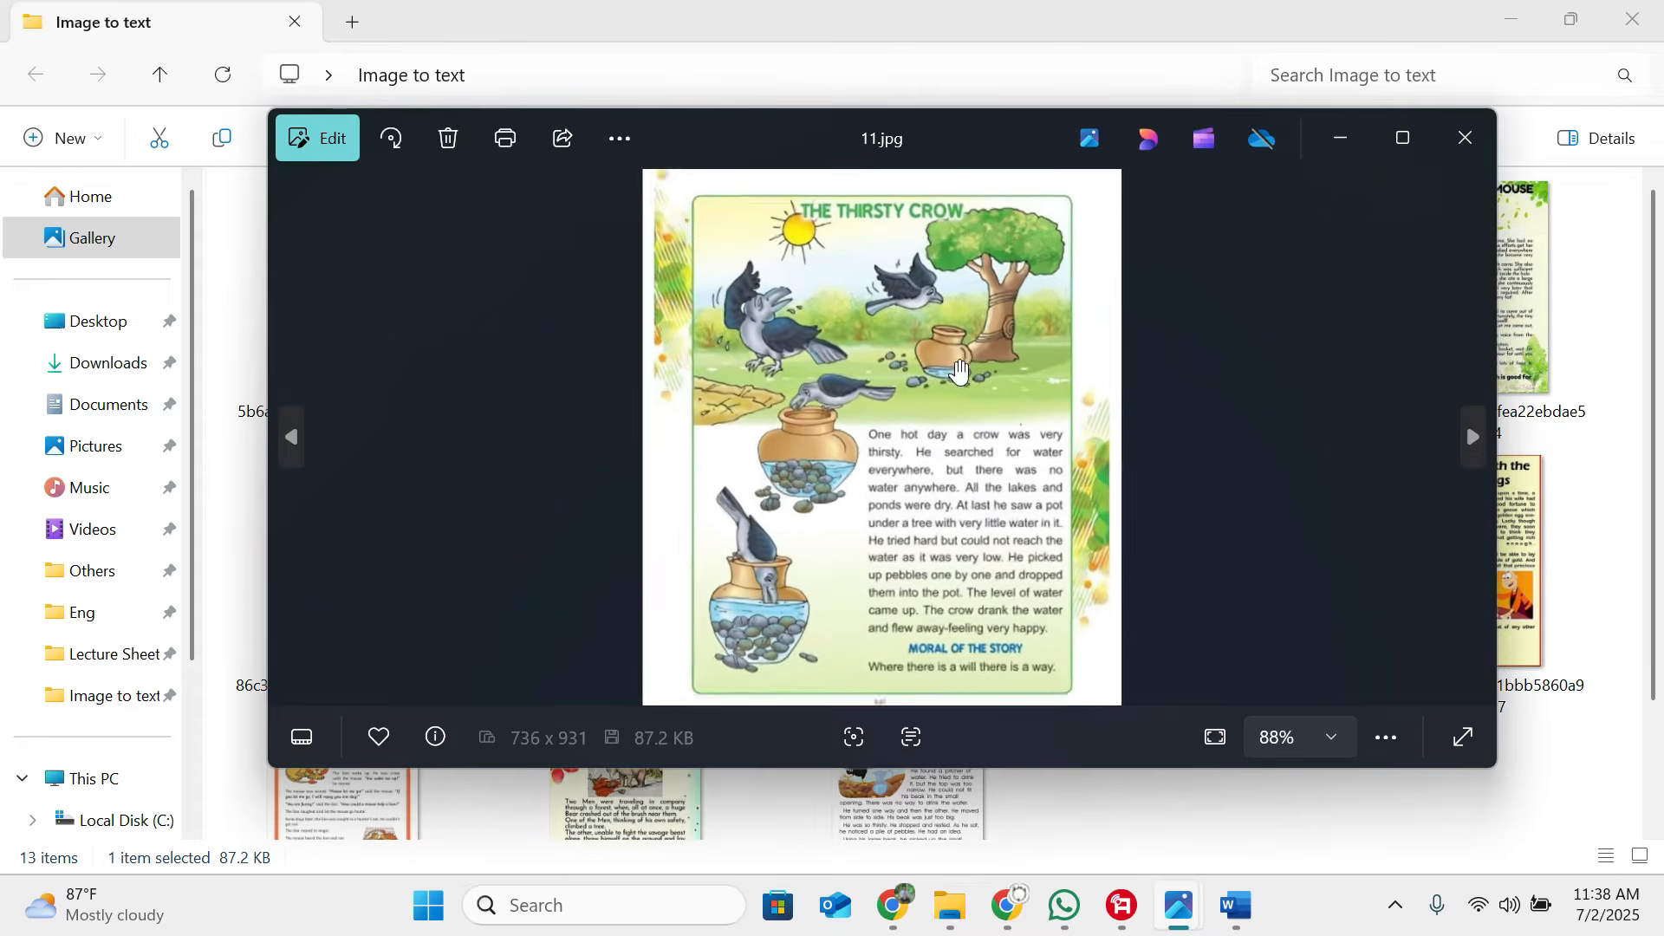
scroll(958, 388, up, 6)
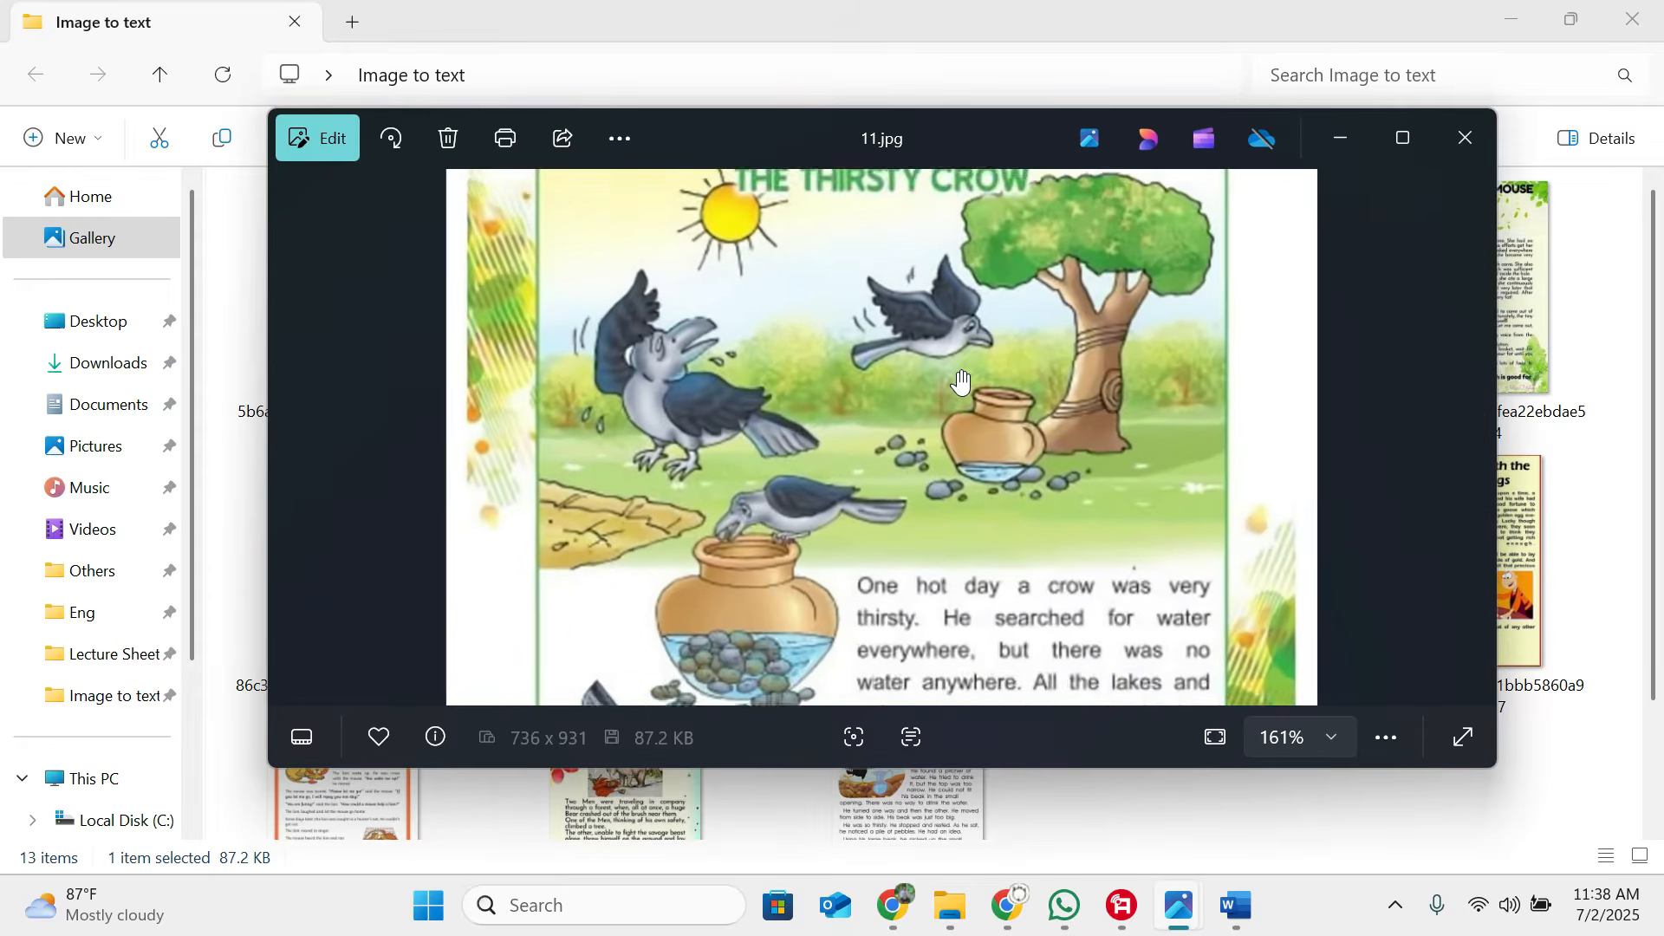
drag(961, 390, 1000, 596)
scroll(992, 528, down, 8)
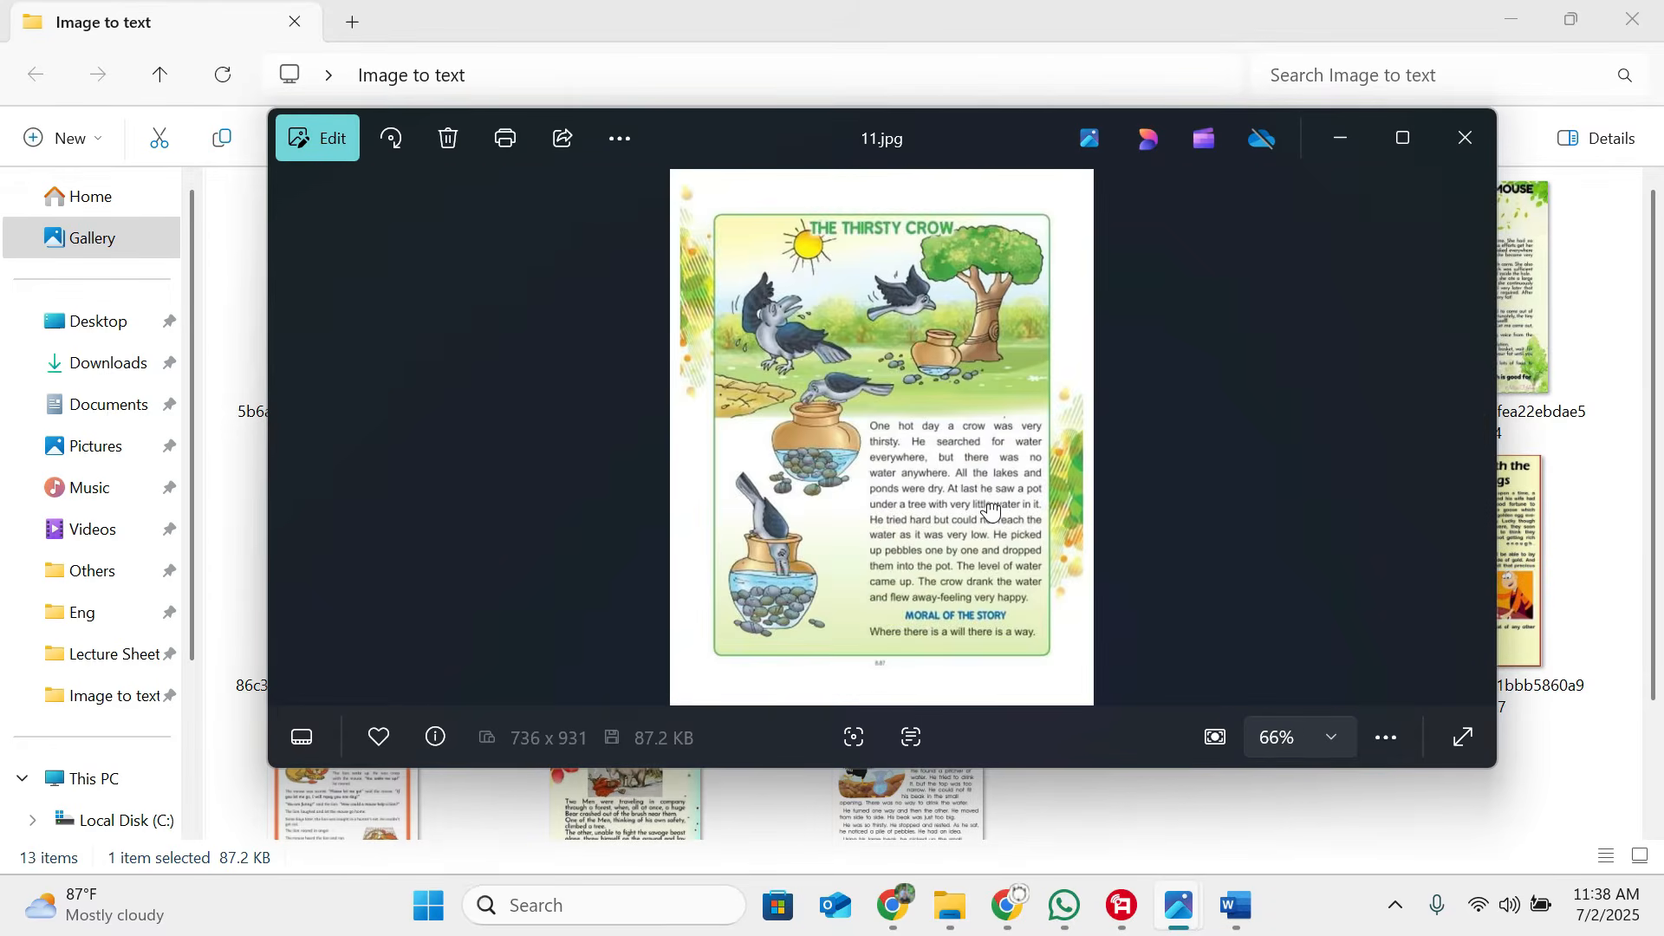
Step: Scan the Thirsty Crow image for text and copy everything from the title through the moral
click(923, 731)
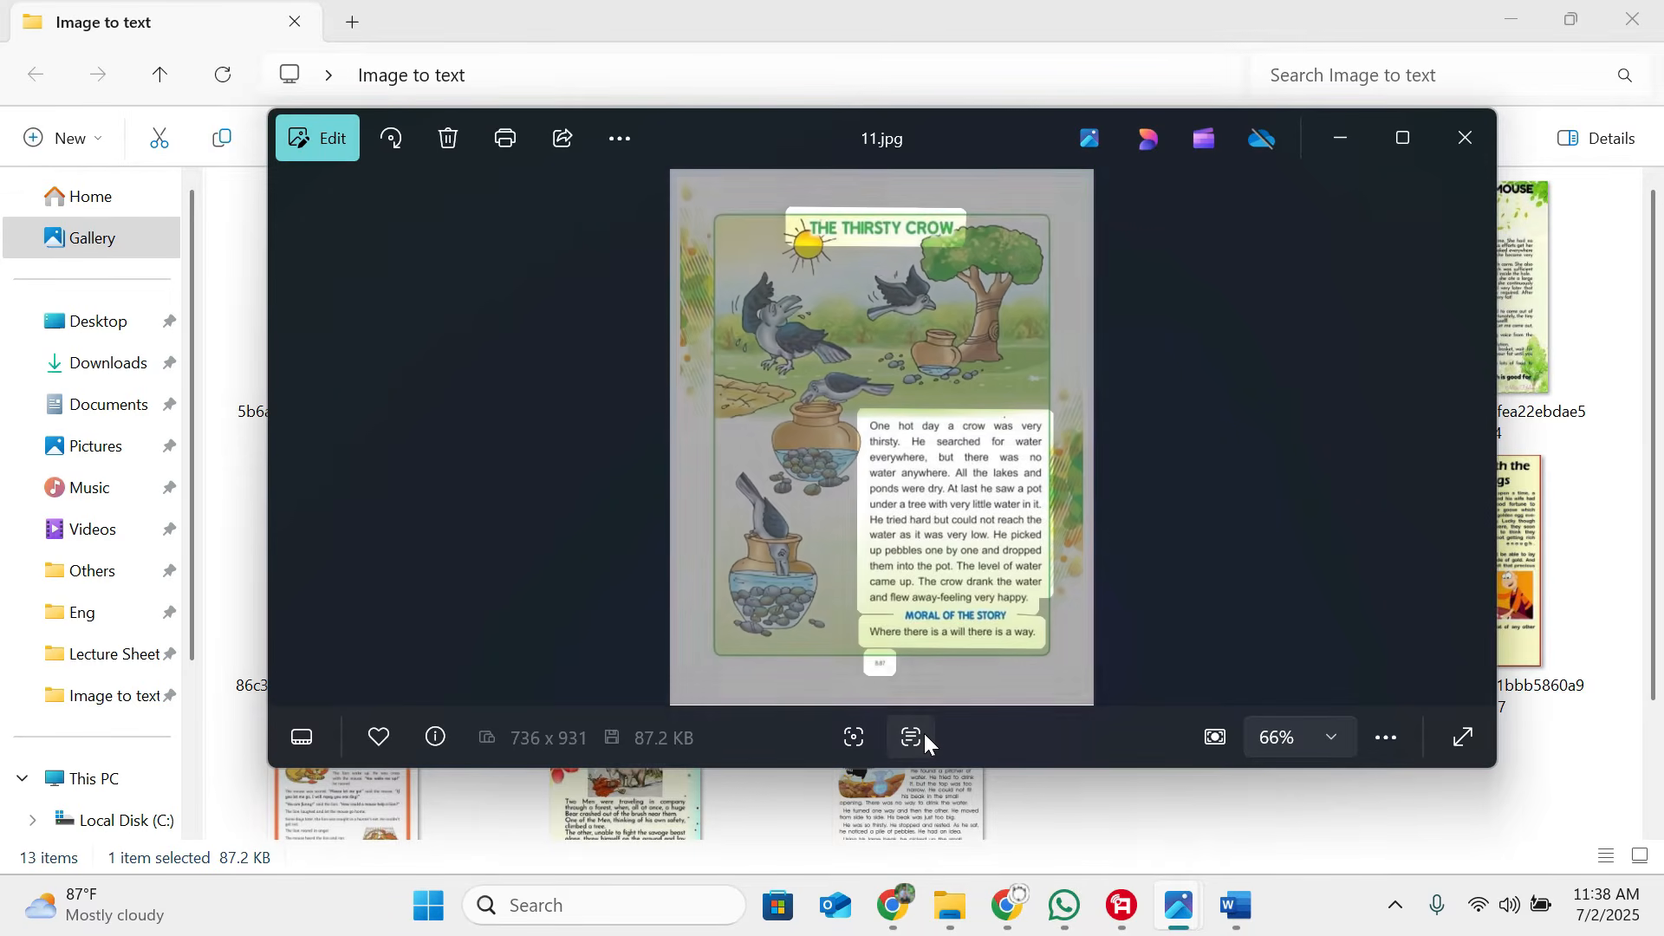
drag(796, 222, 1044, 645)
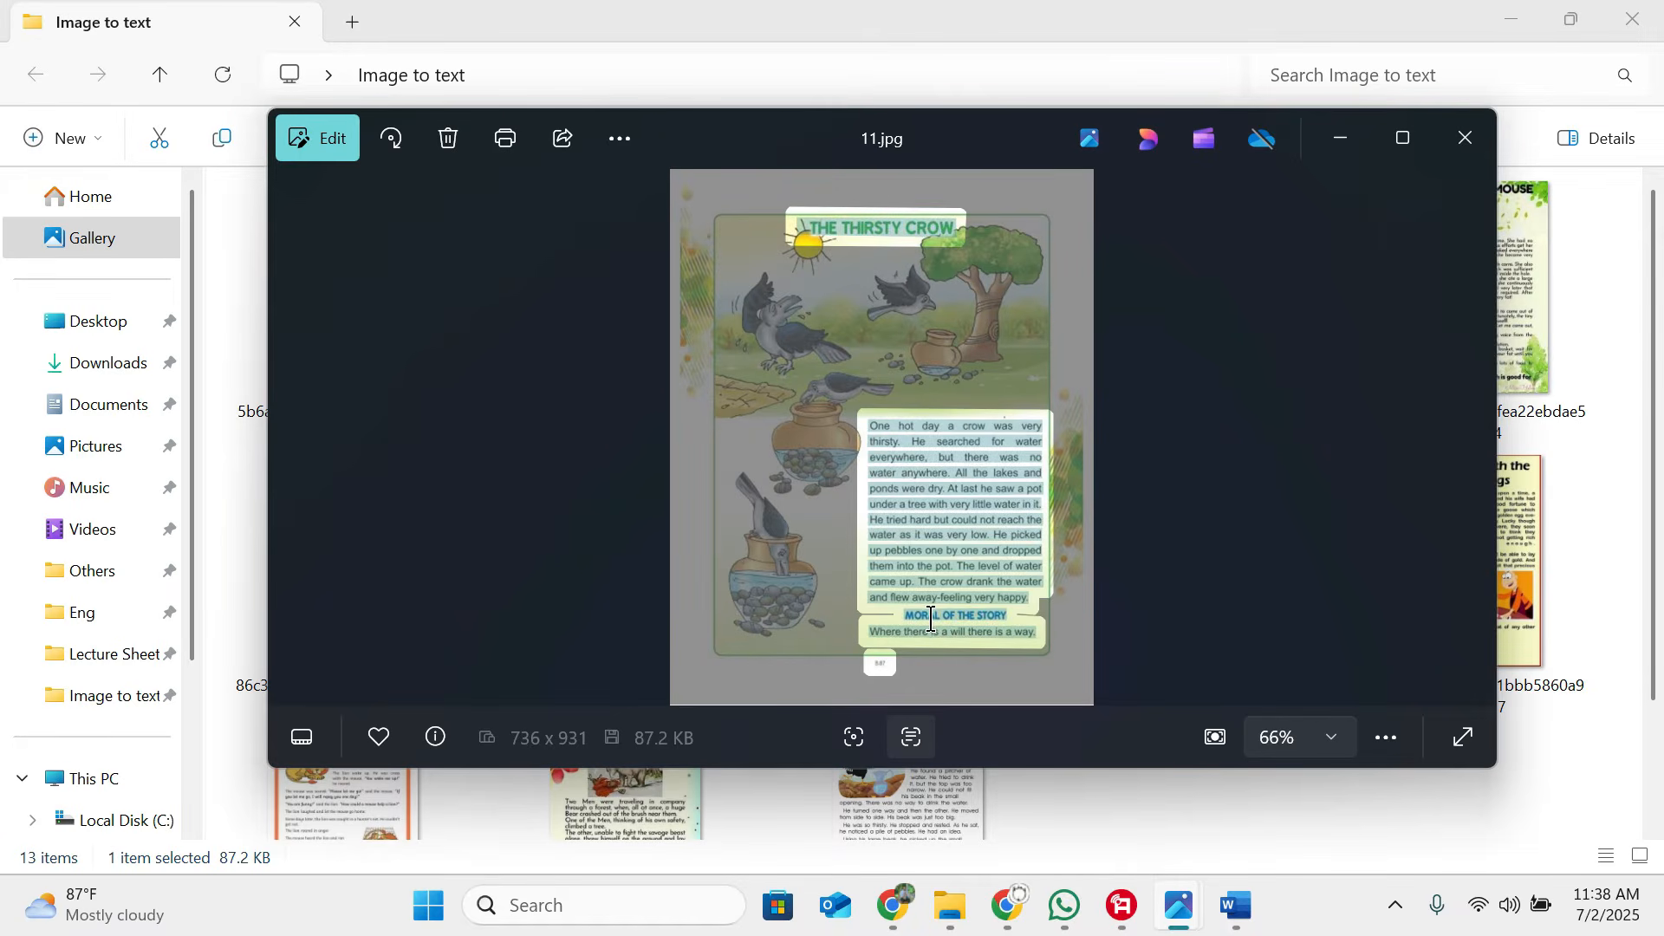
key(ctrl+c)
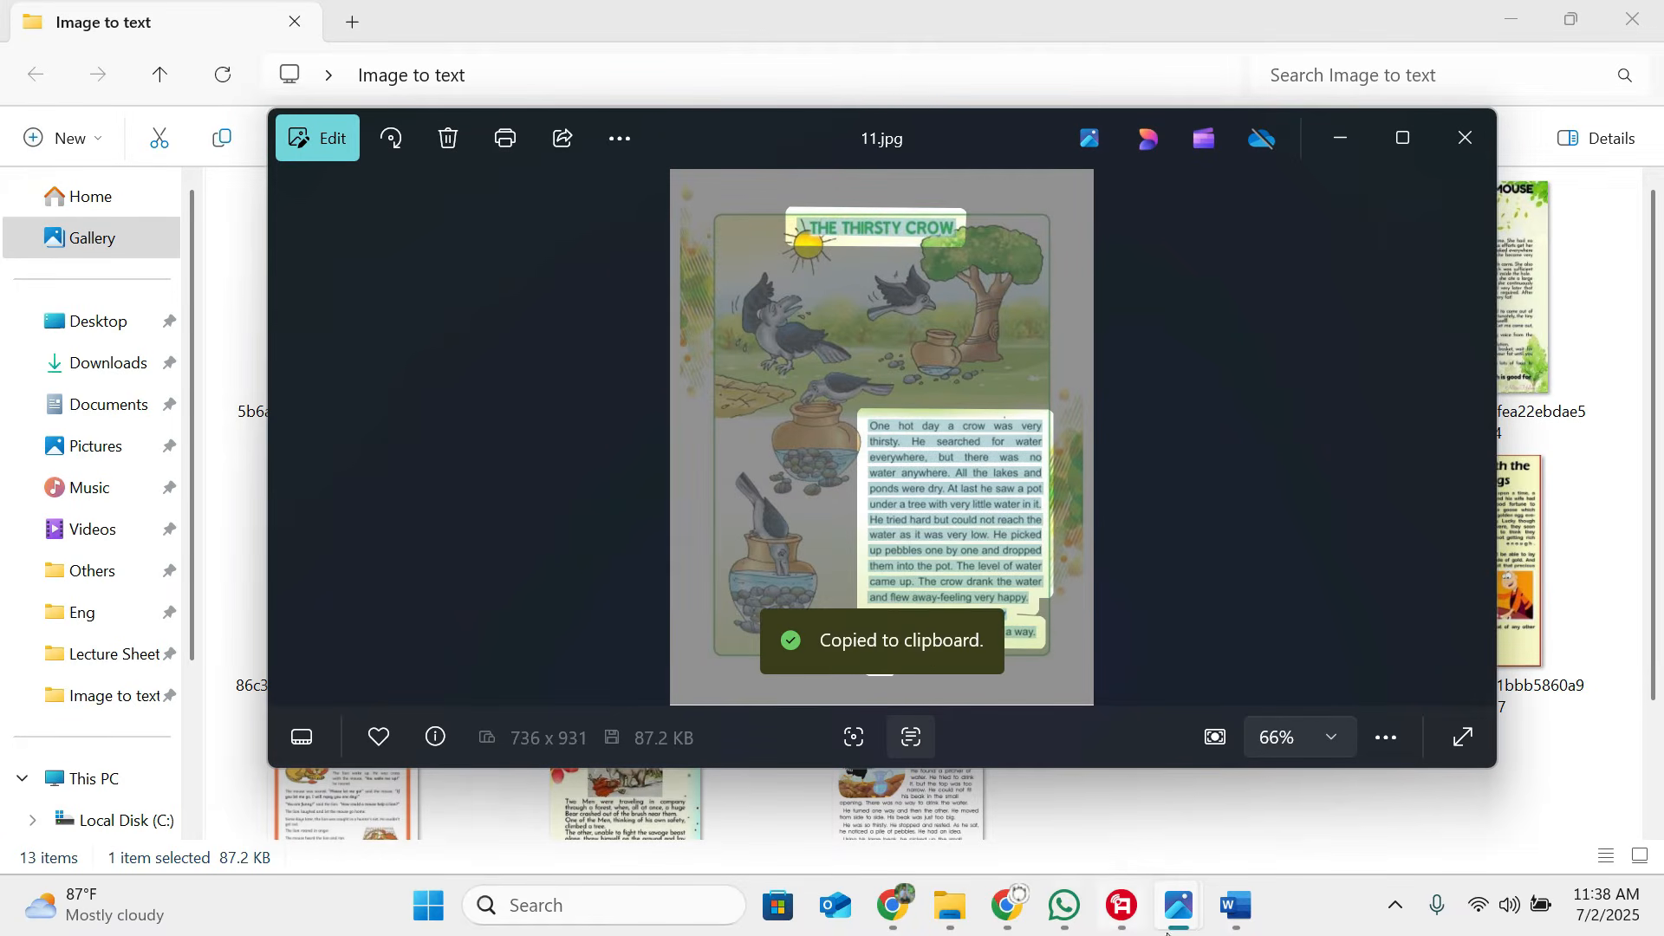
Step: Switch to the Word document and paste the copied Thirsty Crow text below the Greedy Mouse story
click(1237, 905)
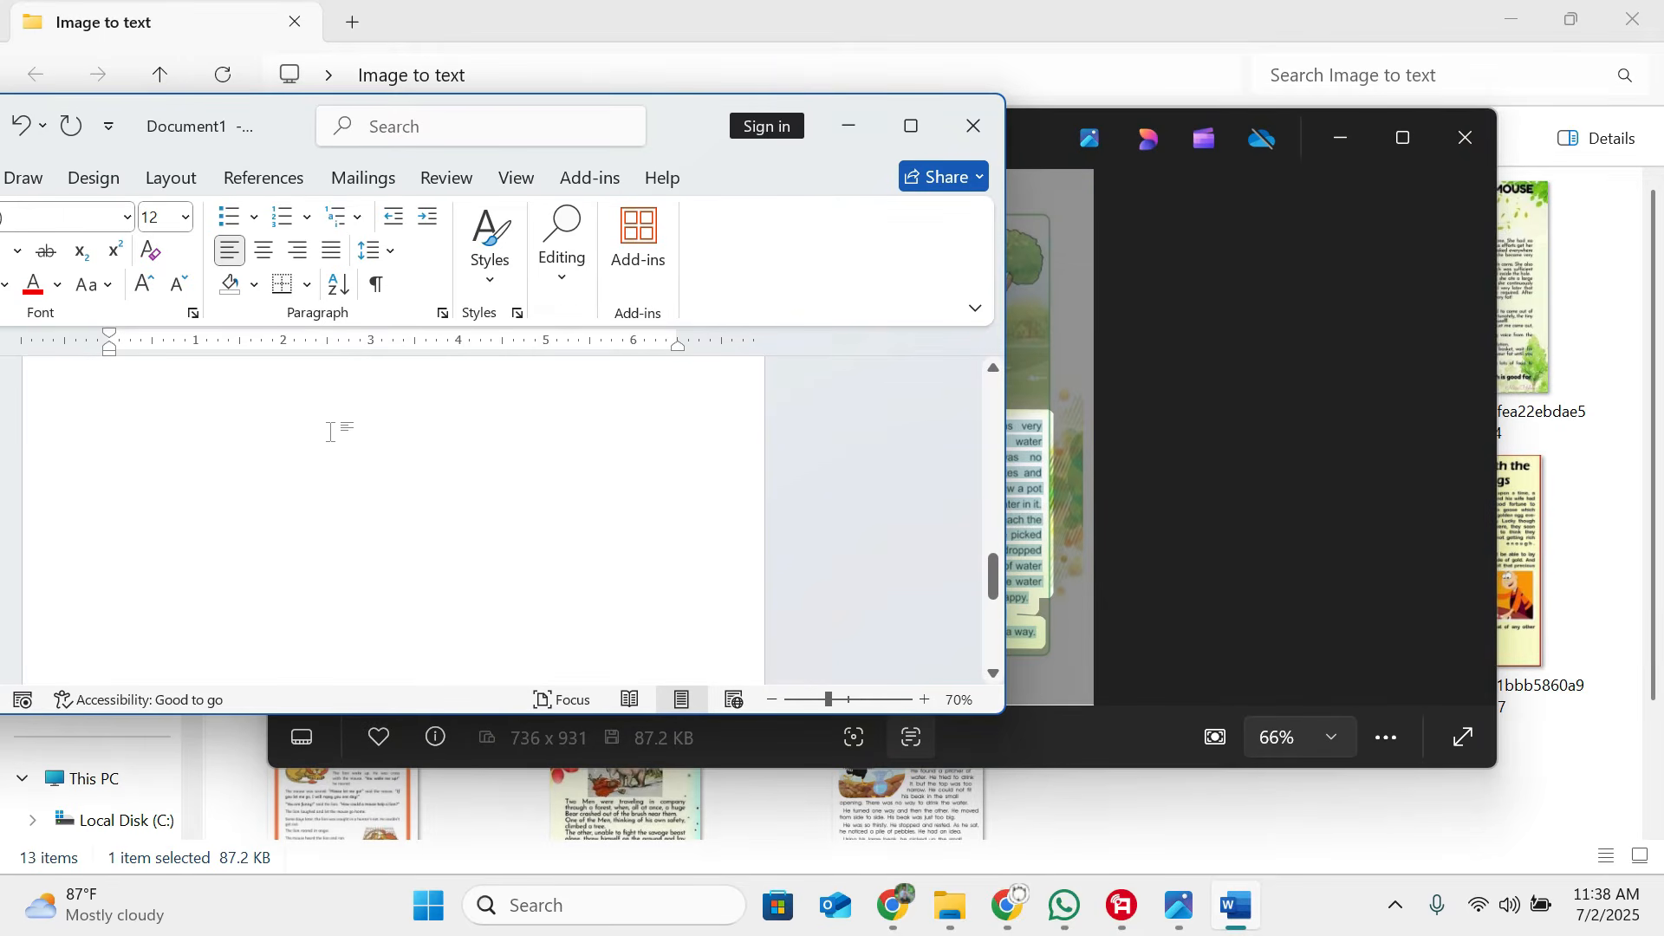
key(ctrl+v)
scroll(401, 557, up, 5)
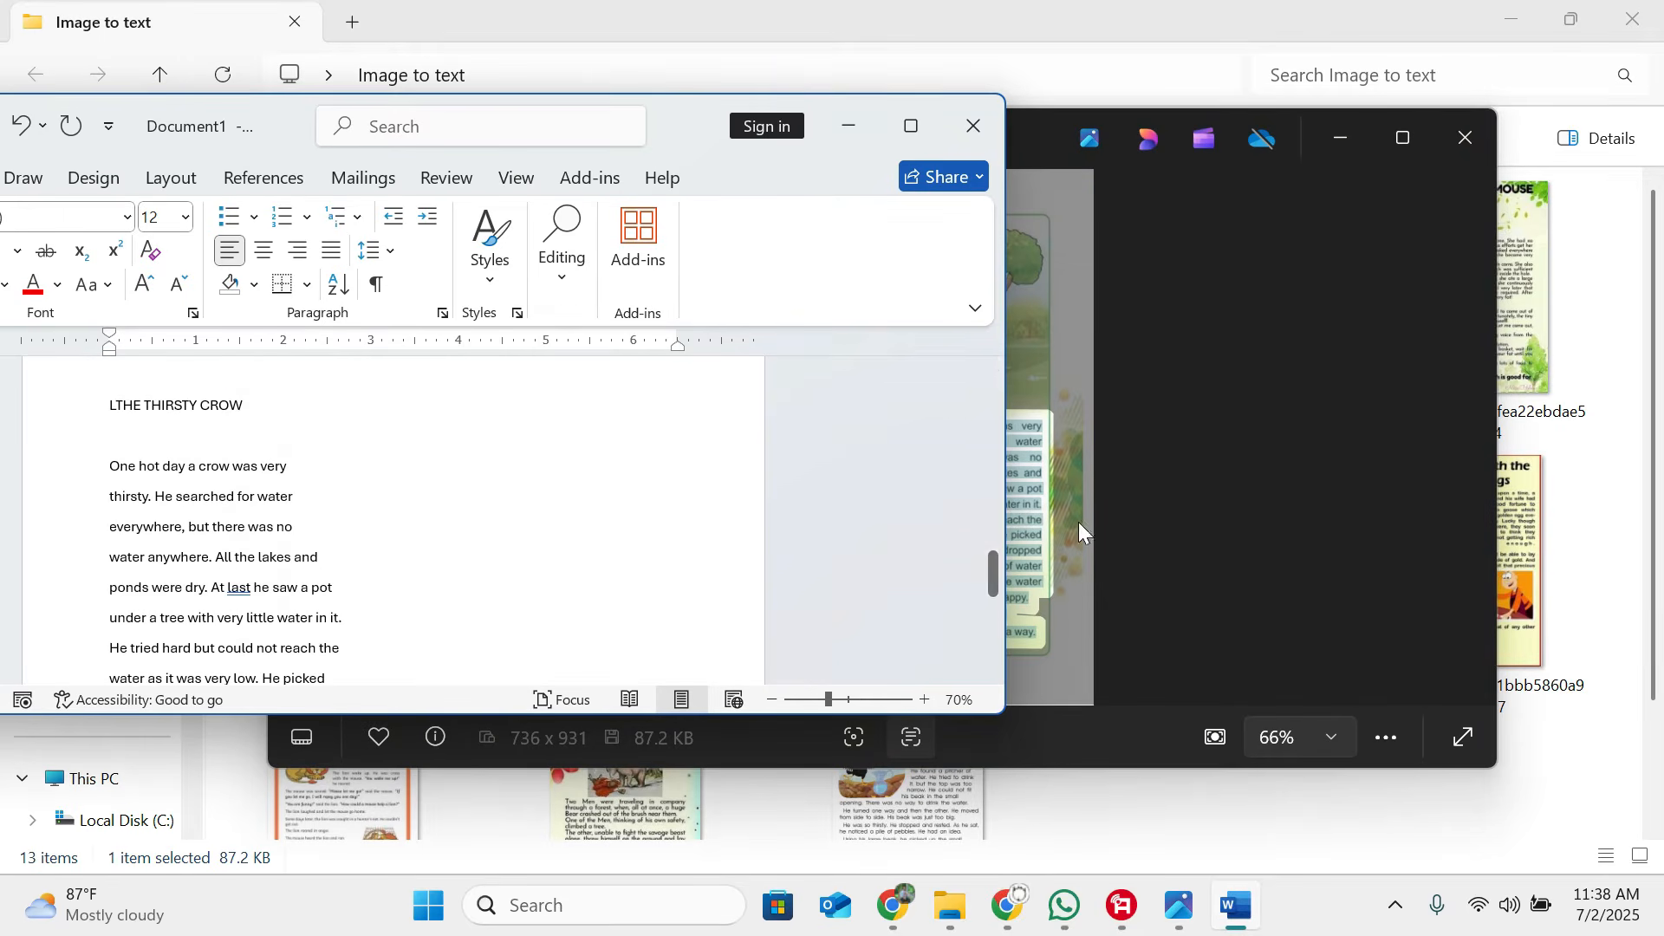
Step: Return to Photos, advance to the Frog & The Mouse image, scan it for text and copy the whole story
click(1079, 526)
click(1471, 437)
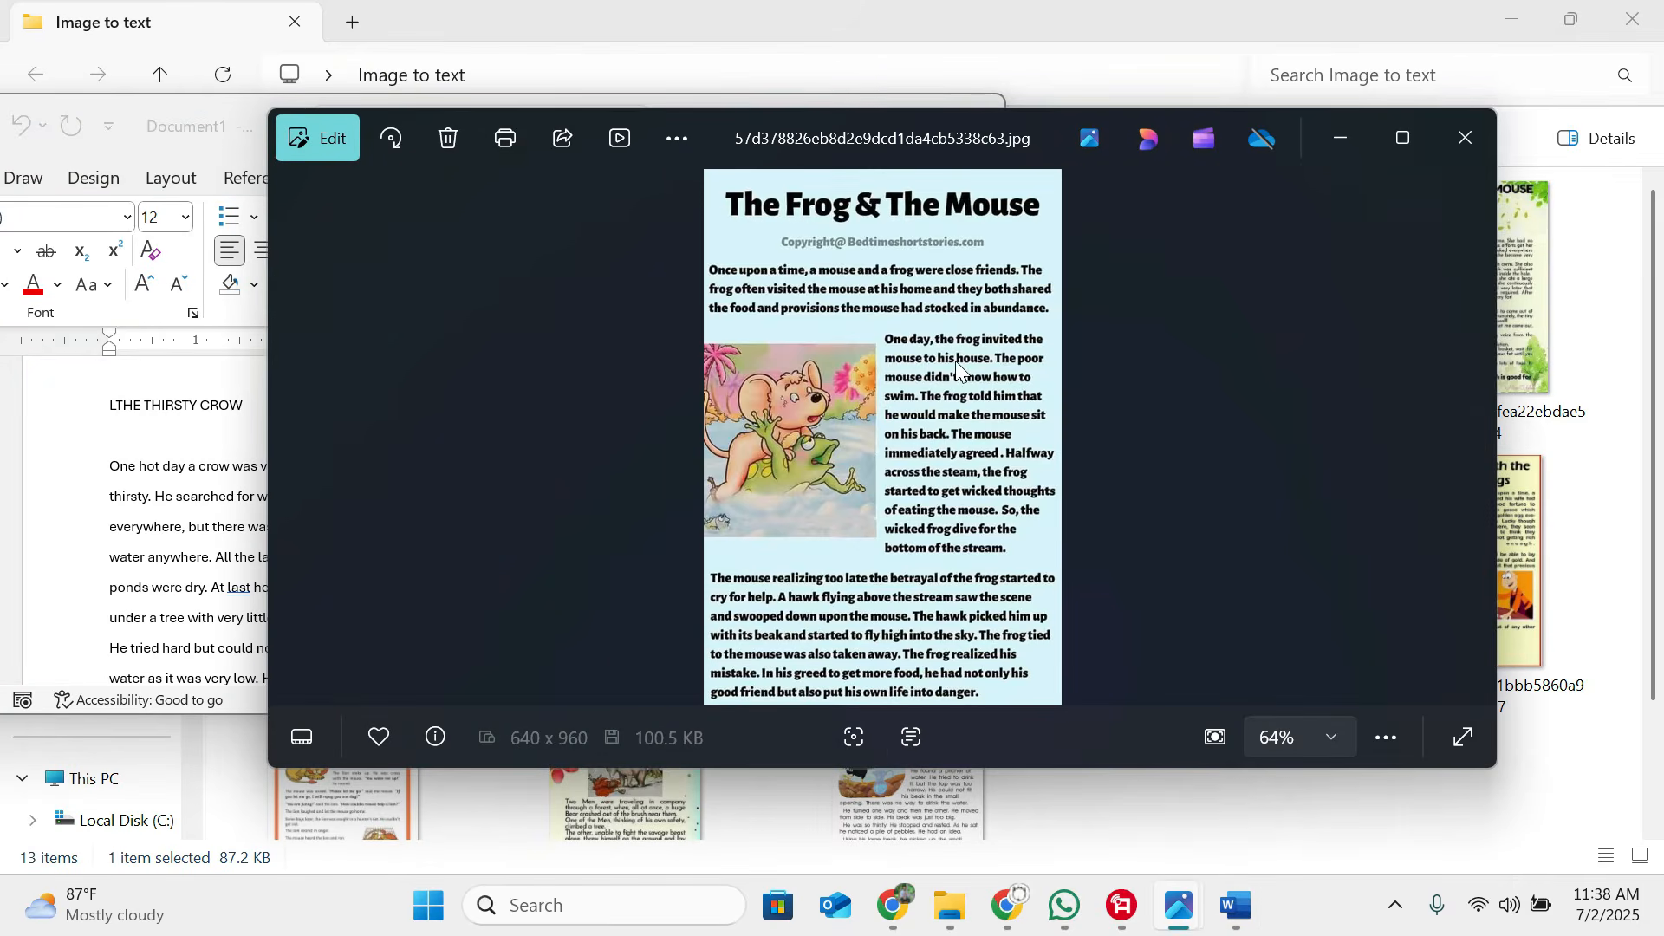
click(911, 737)
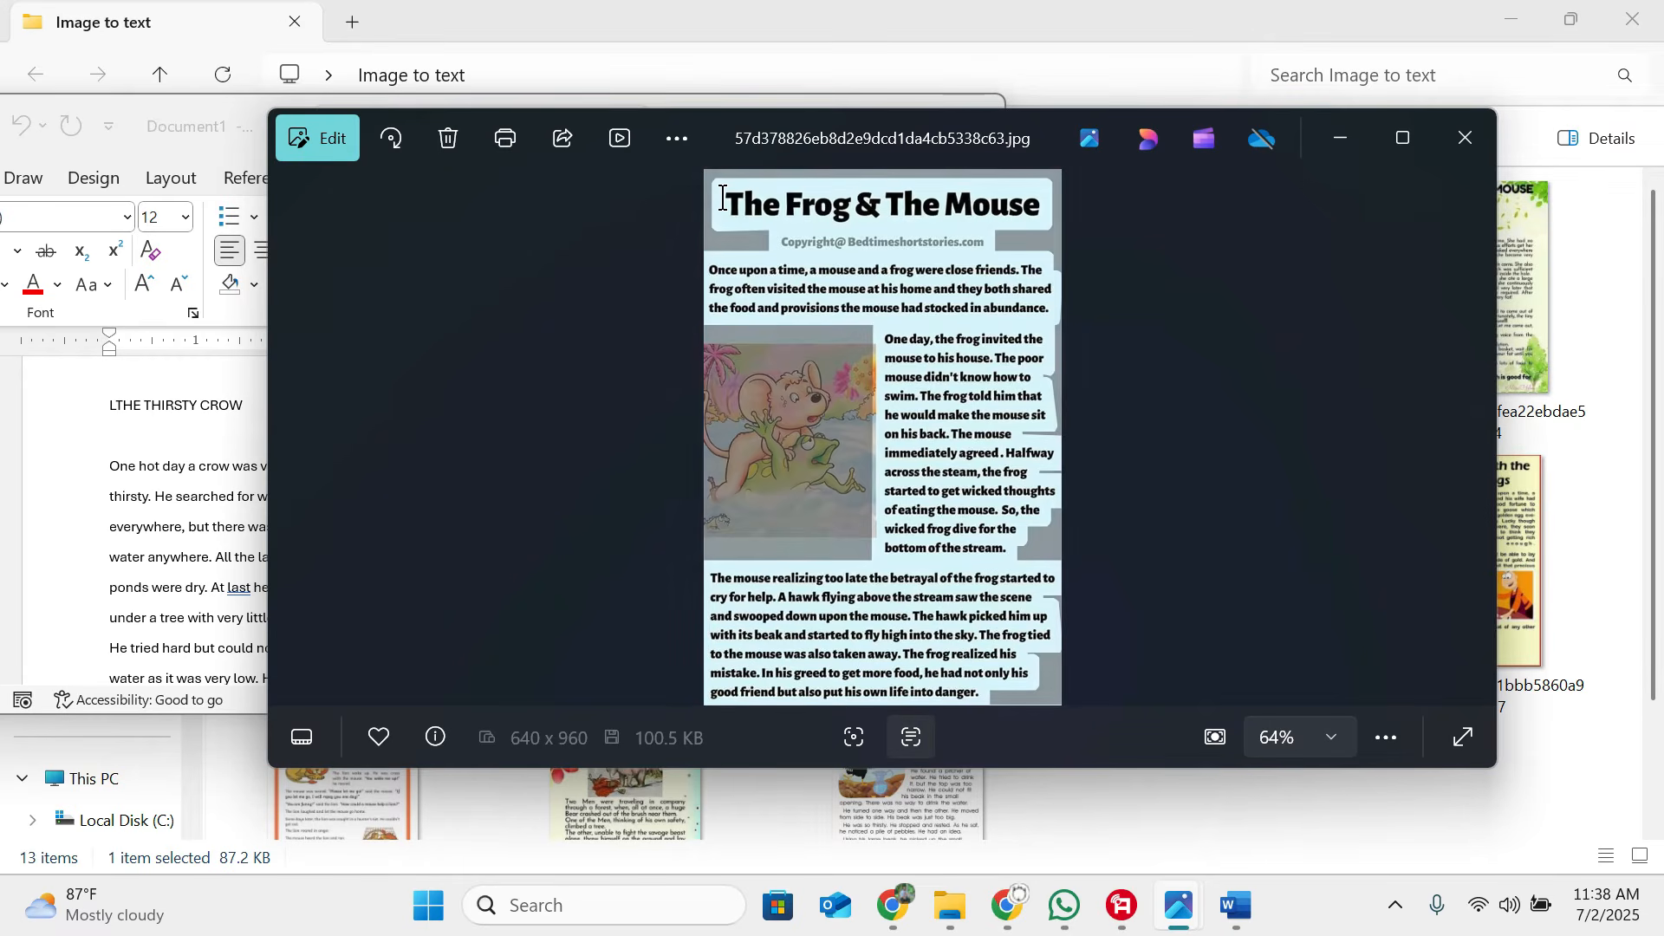
drag(987, 465, 1094, 689)
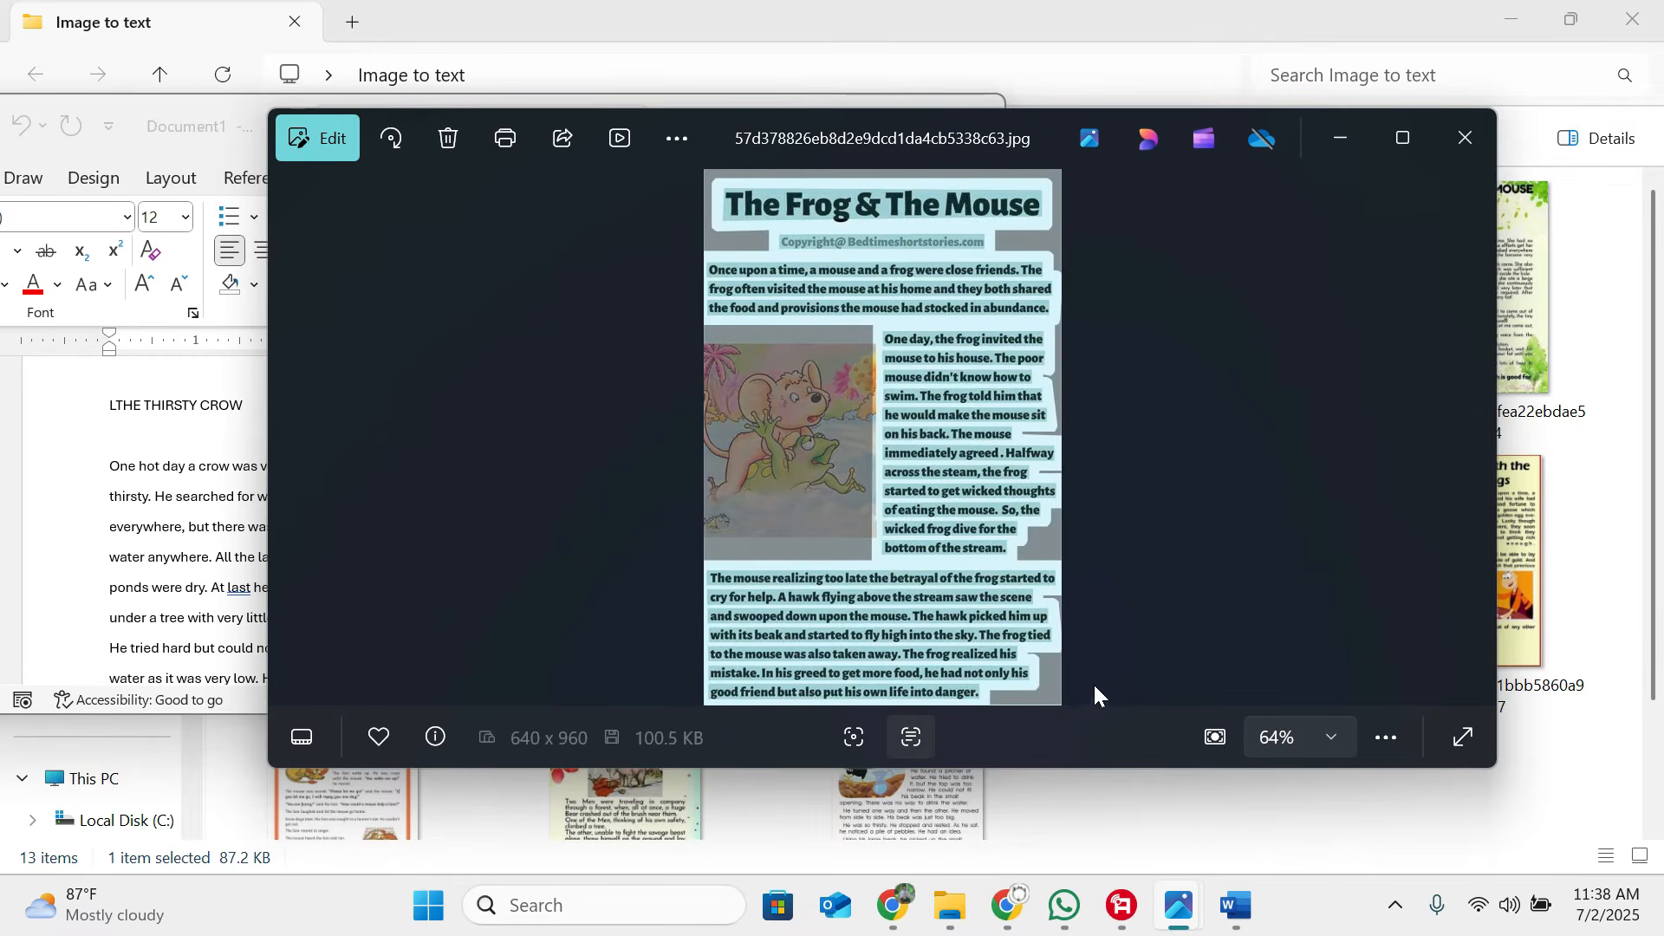
key(ctrl+c)
Step: In the Word document, add blank lines after the Thirsty Crow moral and paste the copied Frog & The Mouse text
click(141, 577)
scroll(216, 559, down, 4)
click(339, 552)
scroll(426, 504, down, 2)
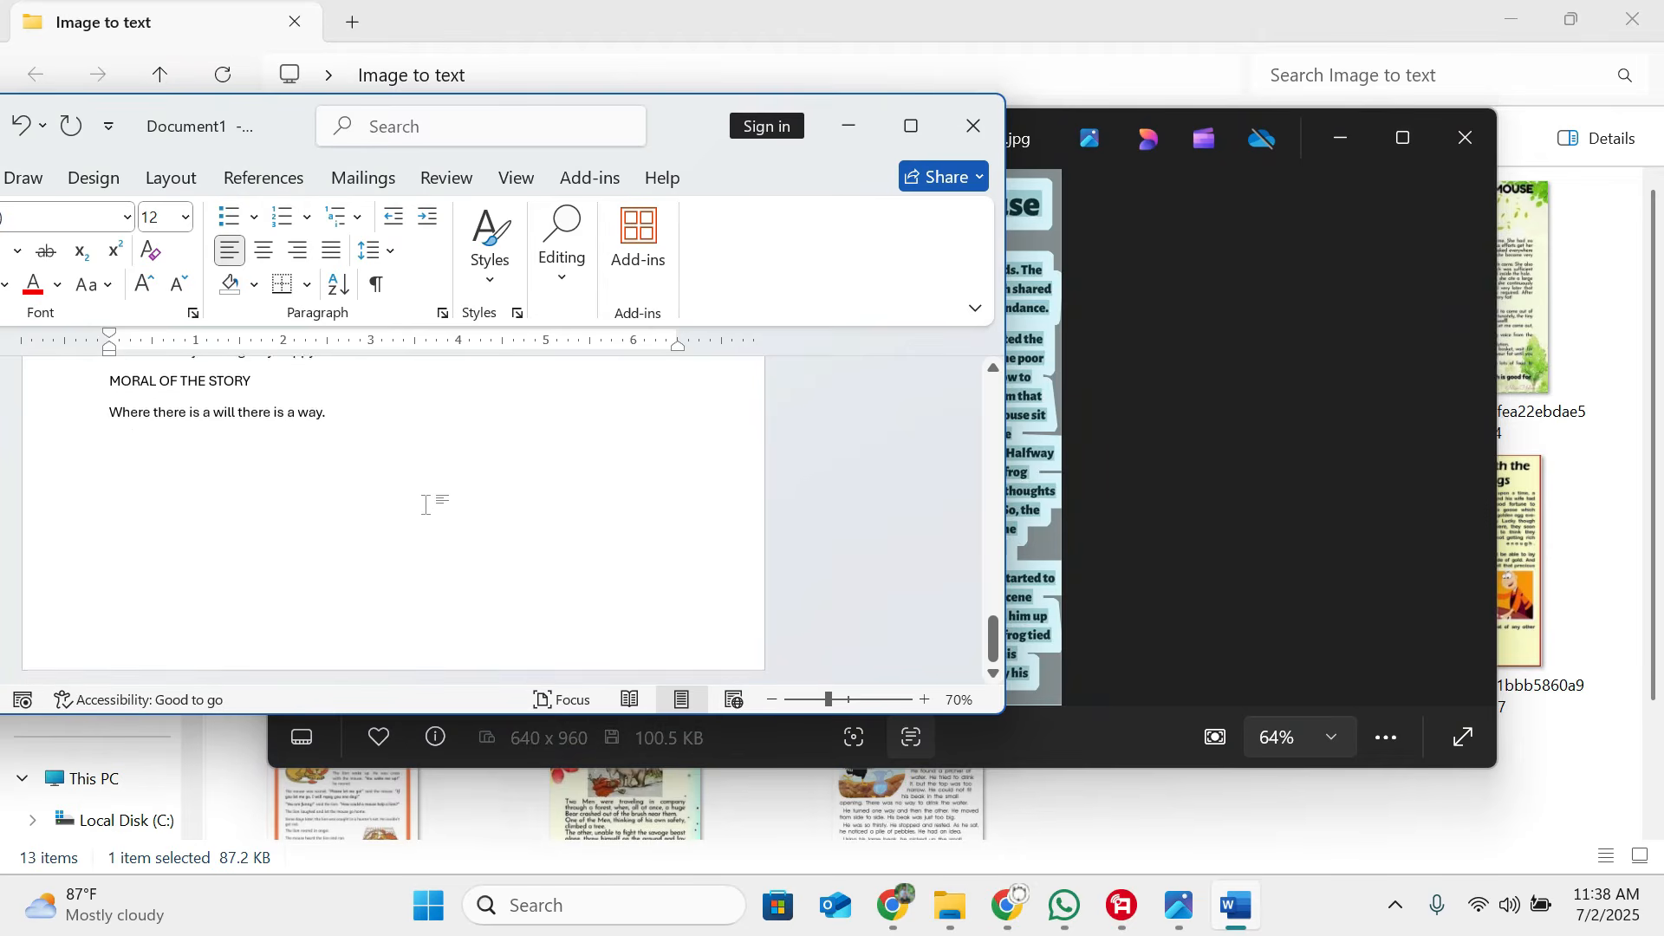
key(Return)
key(Return)
key(Return)
key(Return)
key(Return)
key(Return)
key(ctrl+v)
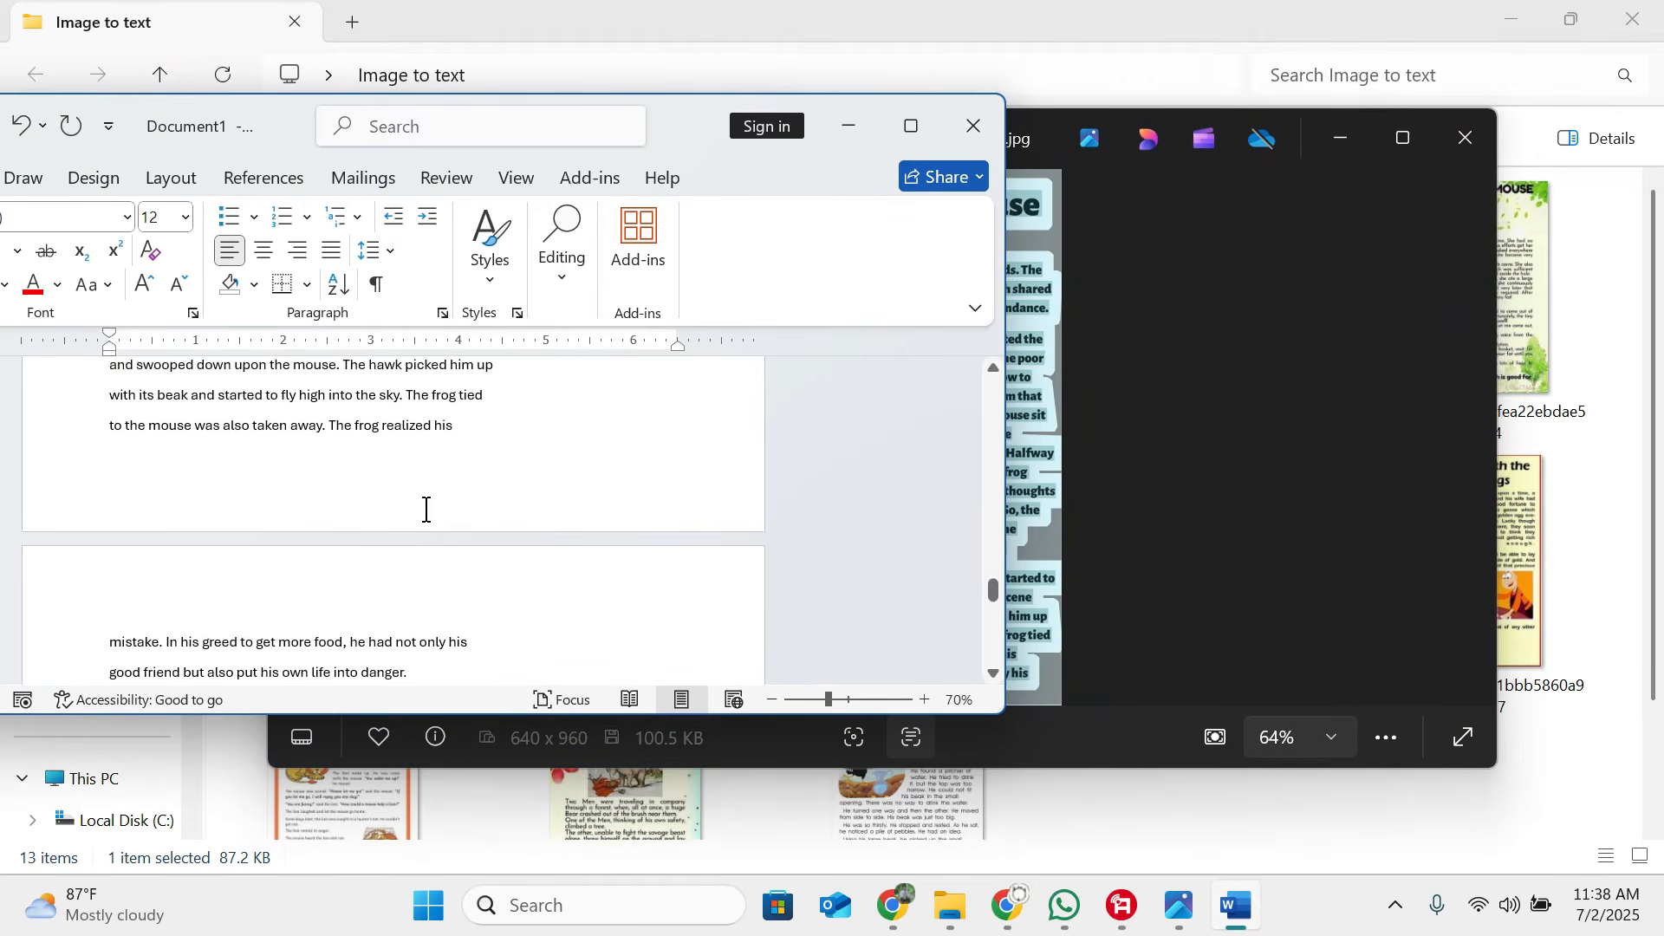
Step: Return to Photos, advance to the Clever Fox and the Little Bird image, scan it and copy all its text
click(1196, 546)
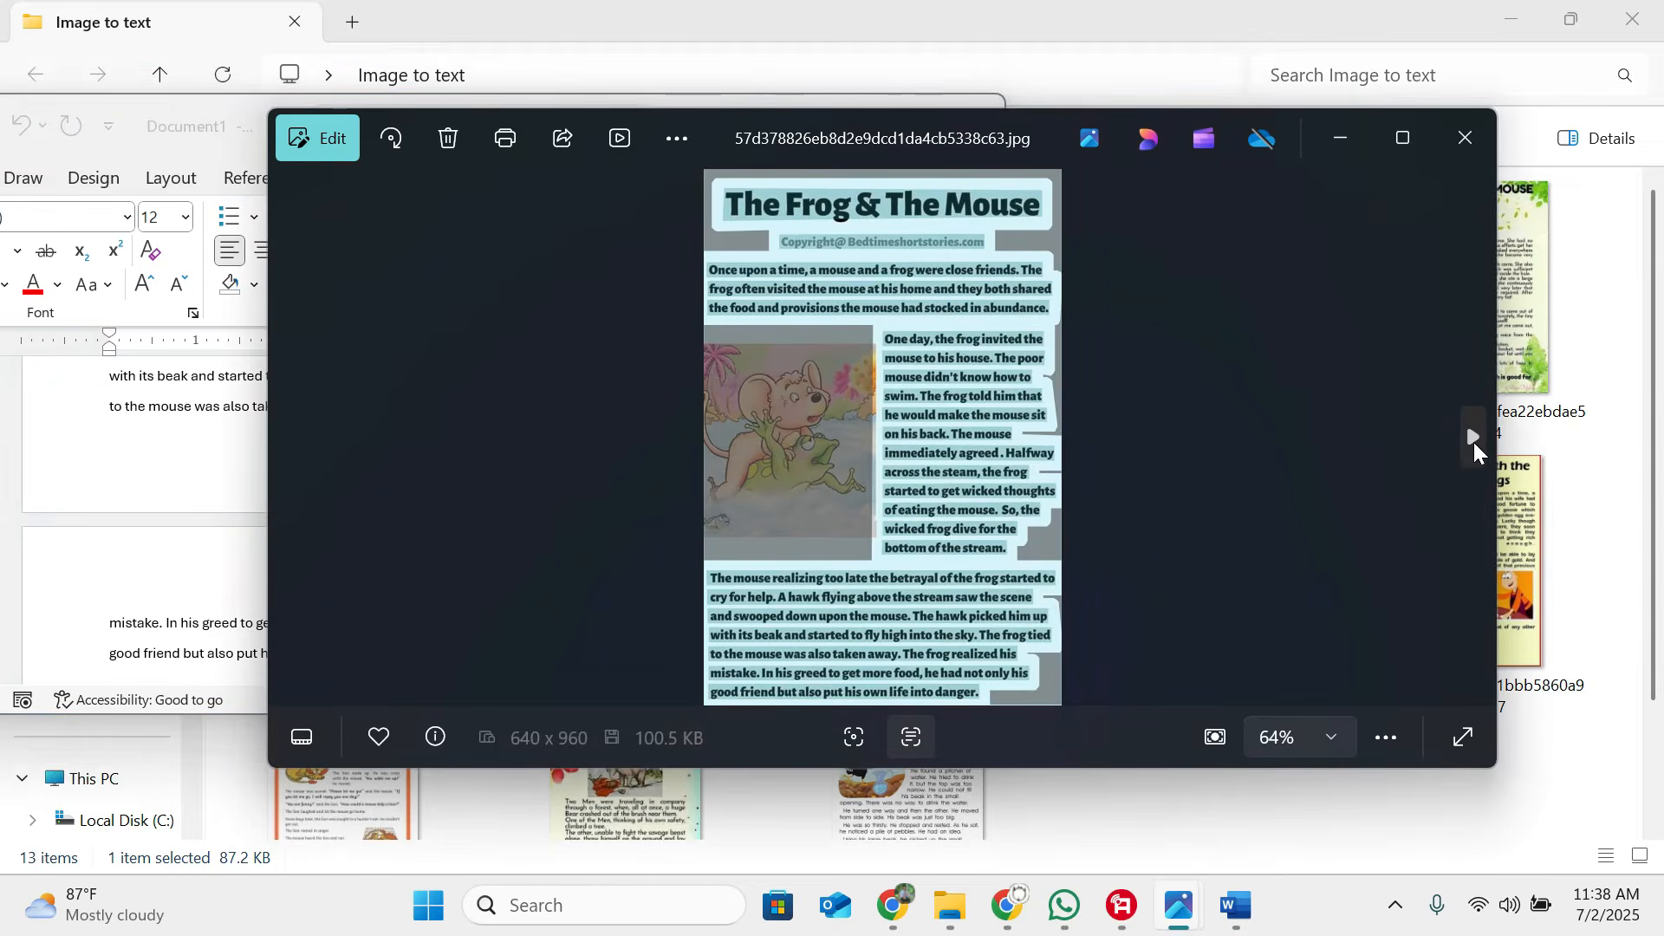
click(1474, 440)
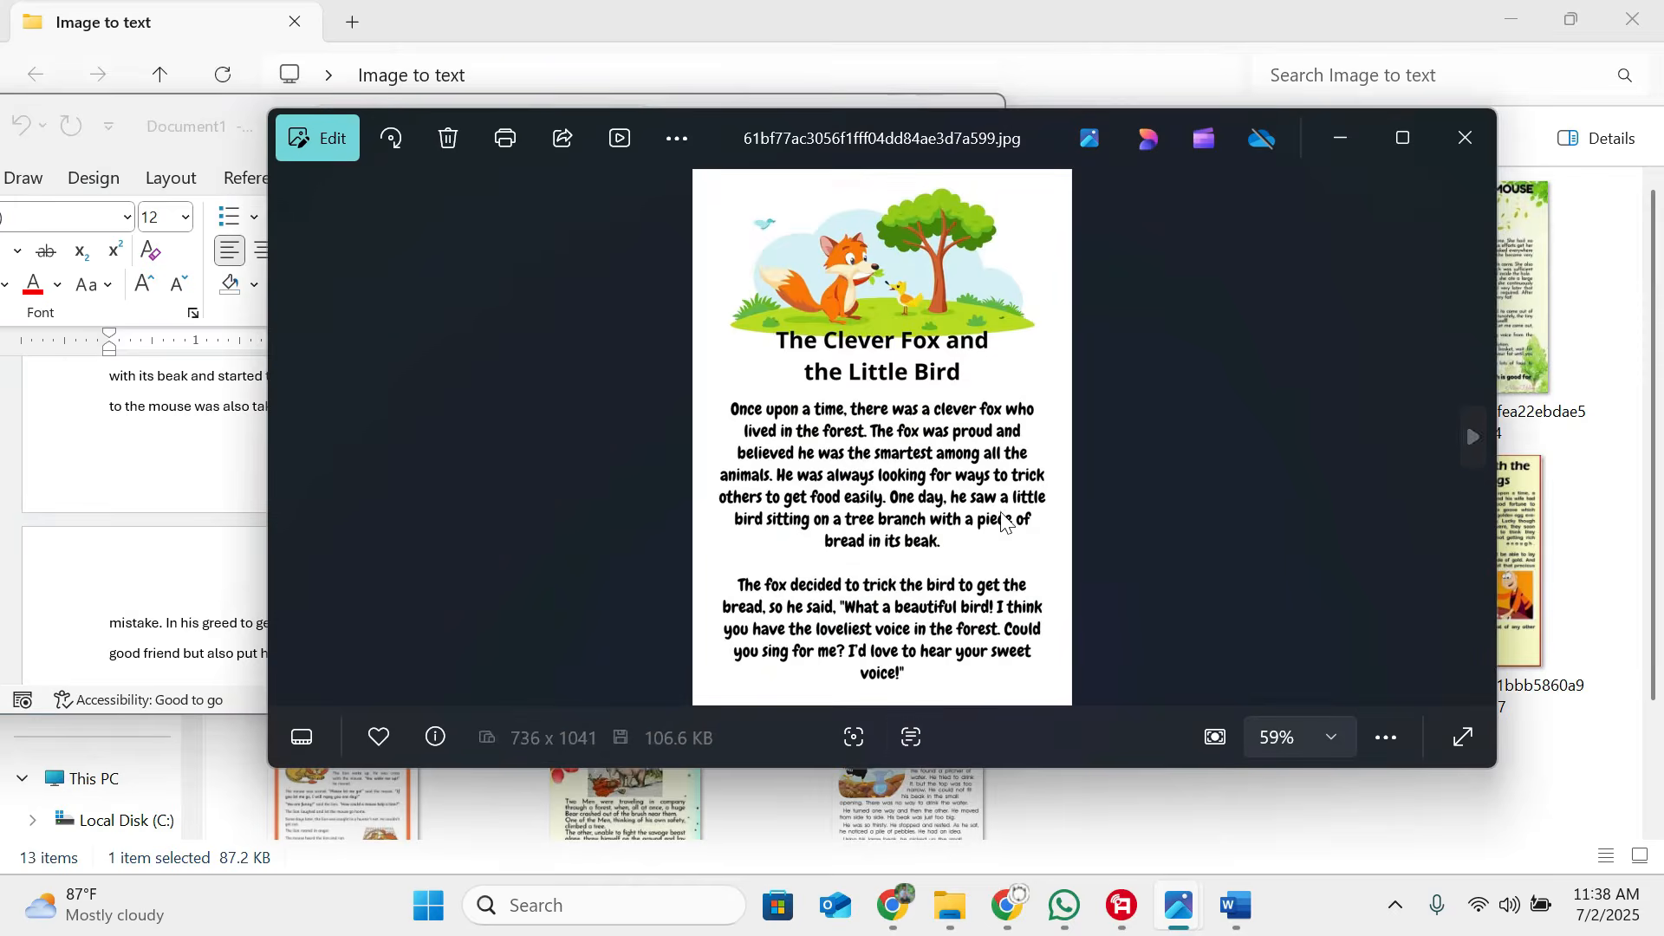
click(911, 736)
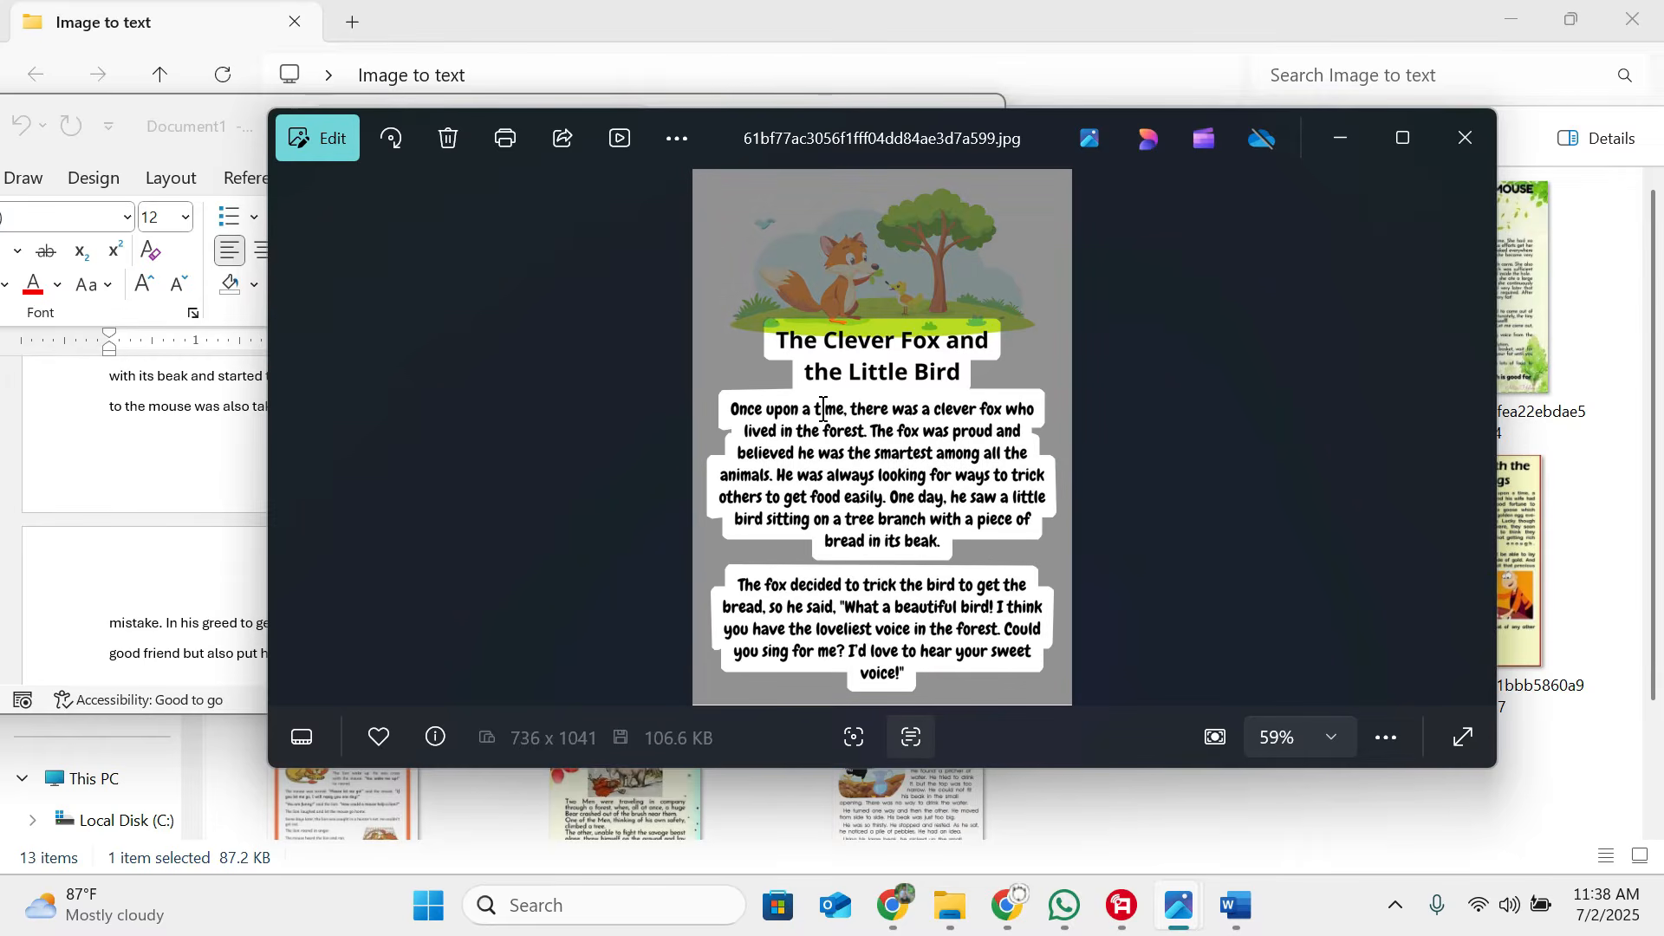
drag(774, 347, 995, 677)
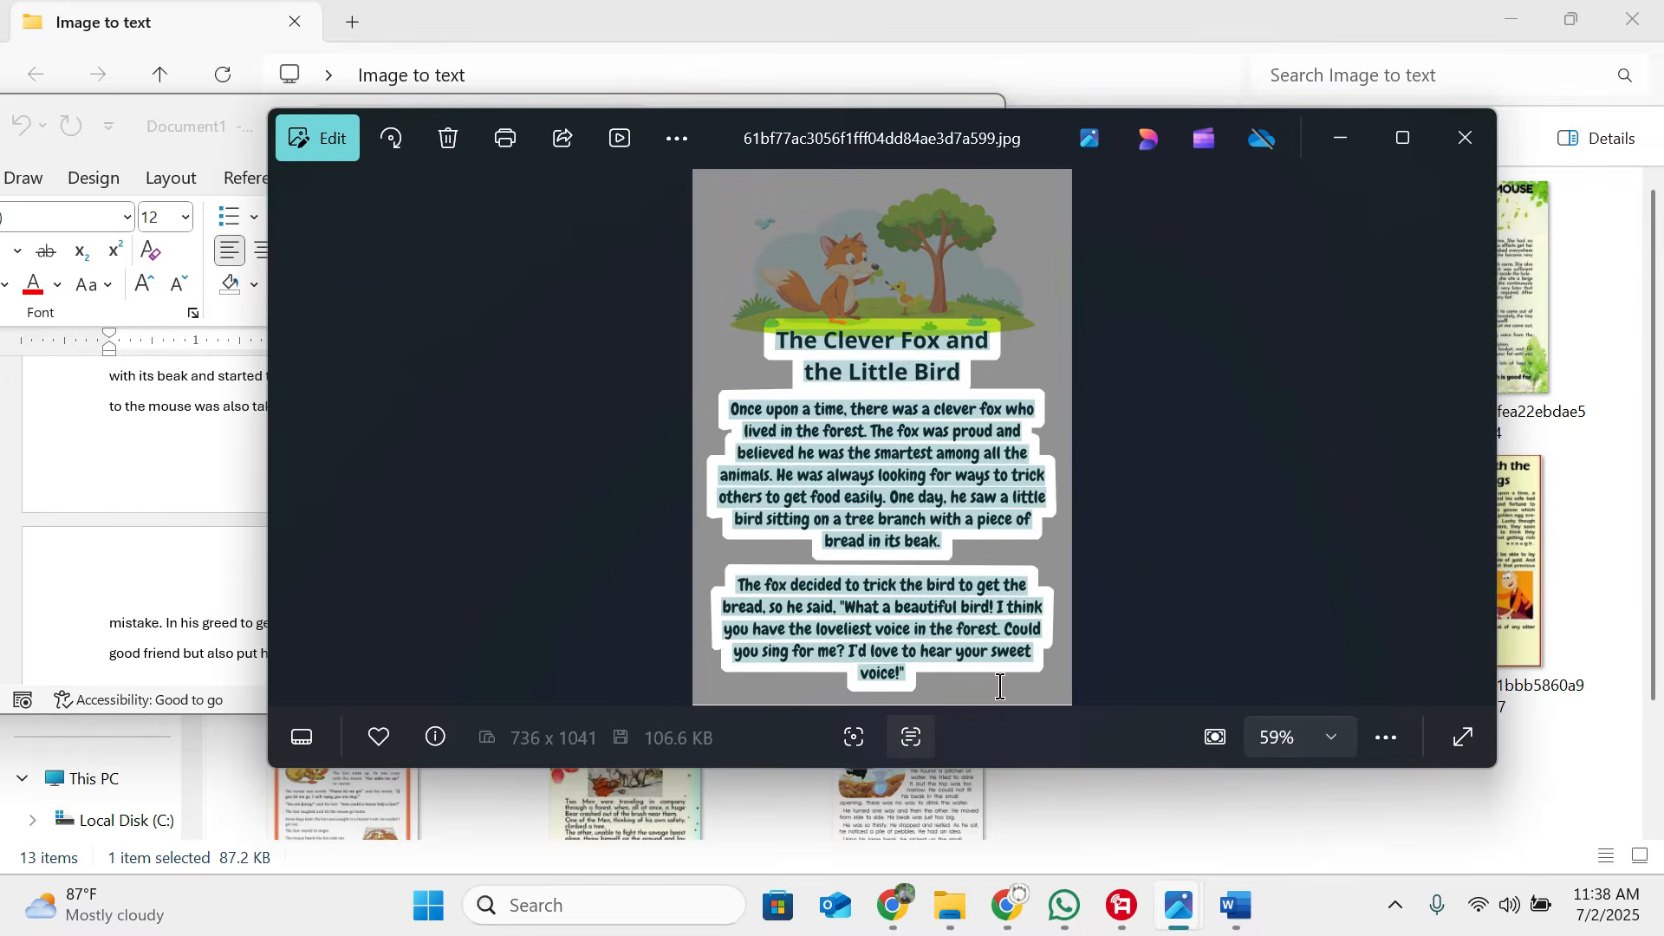
key(ctrl+c)
Step: In the Word document, paste the copied Clever Fox text a little below the end of the Frog & The Mouse story
click(230, 628)
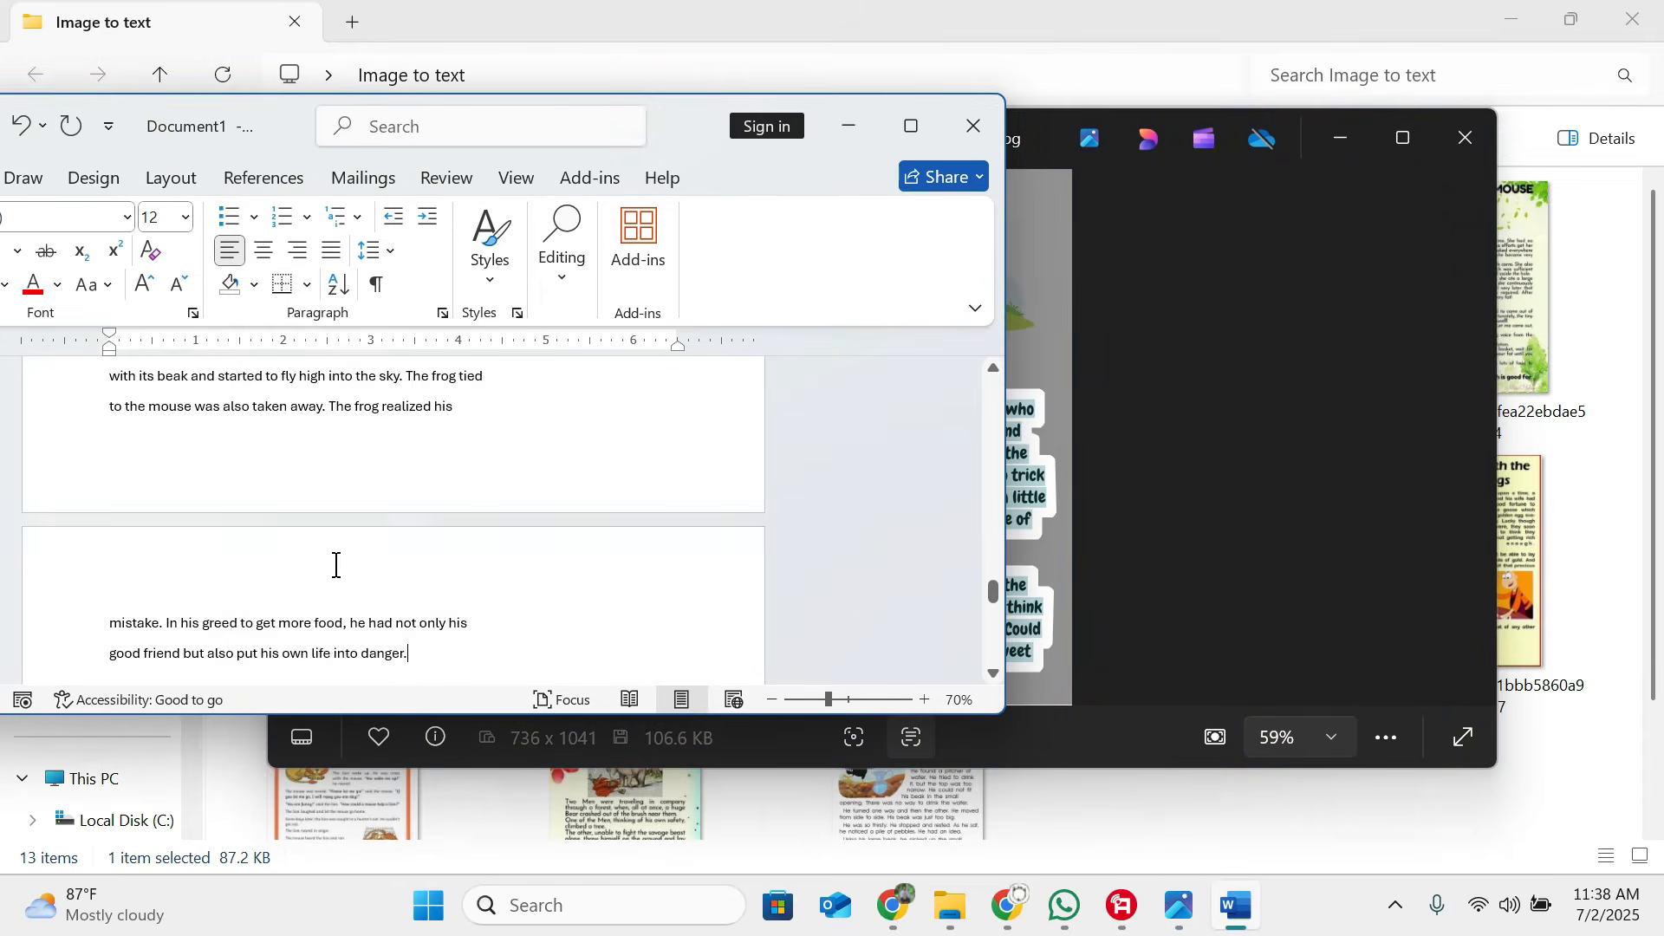
scroll(436, 535, down, 3)
click(529, 517)
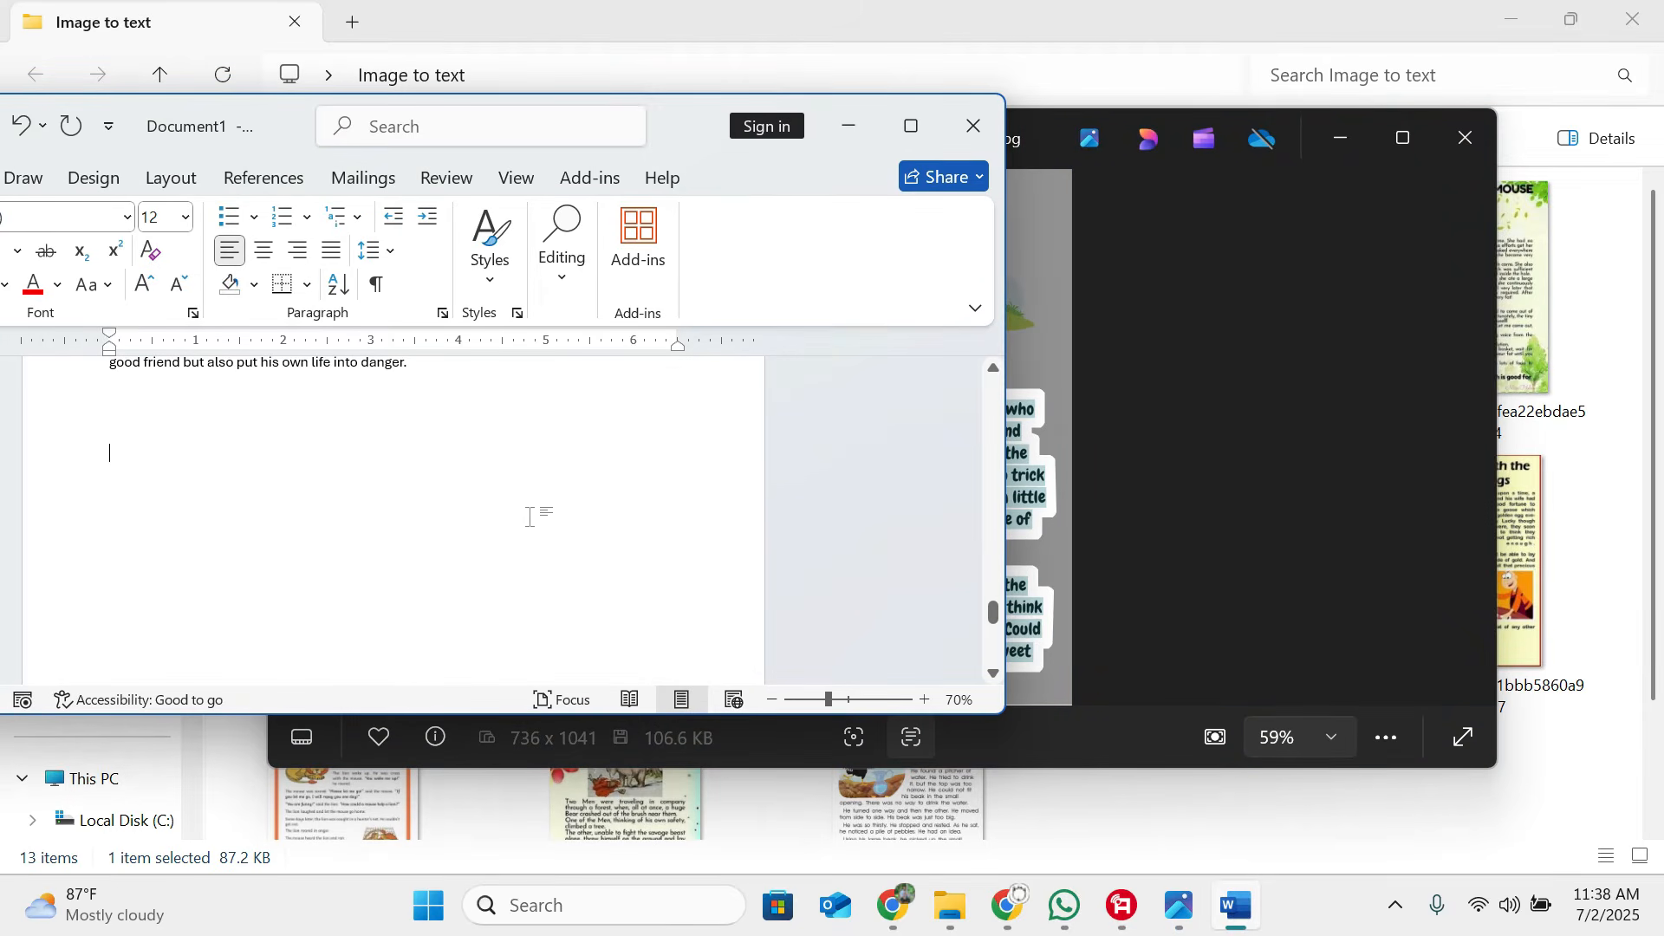
key(ctrl+v)
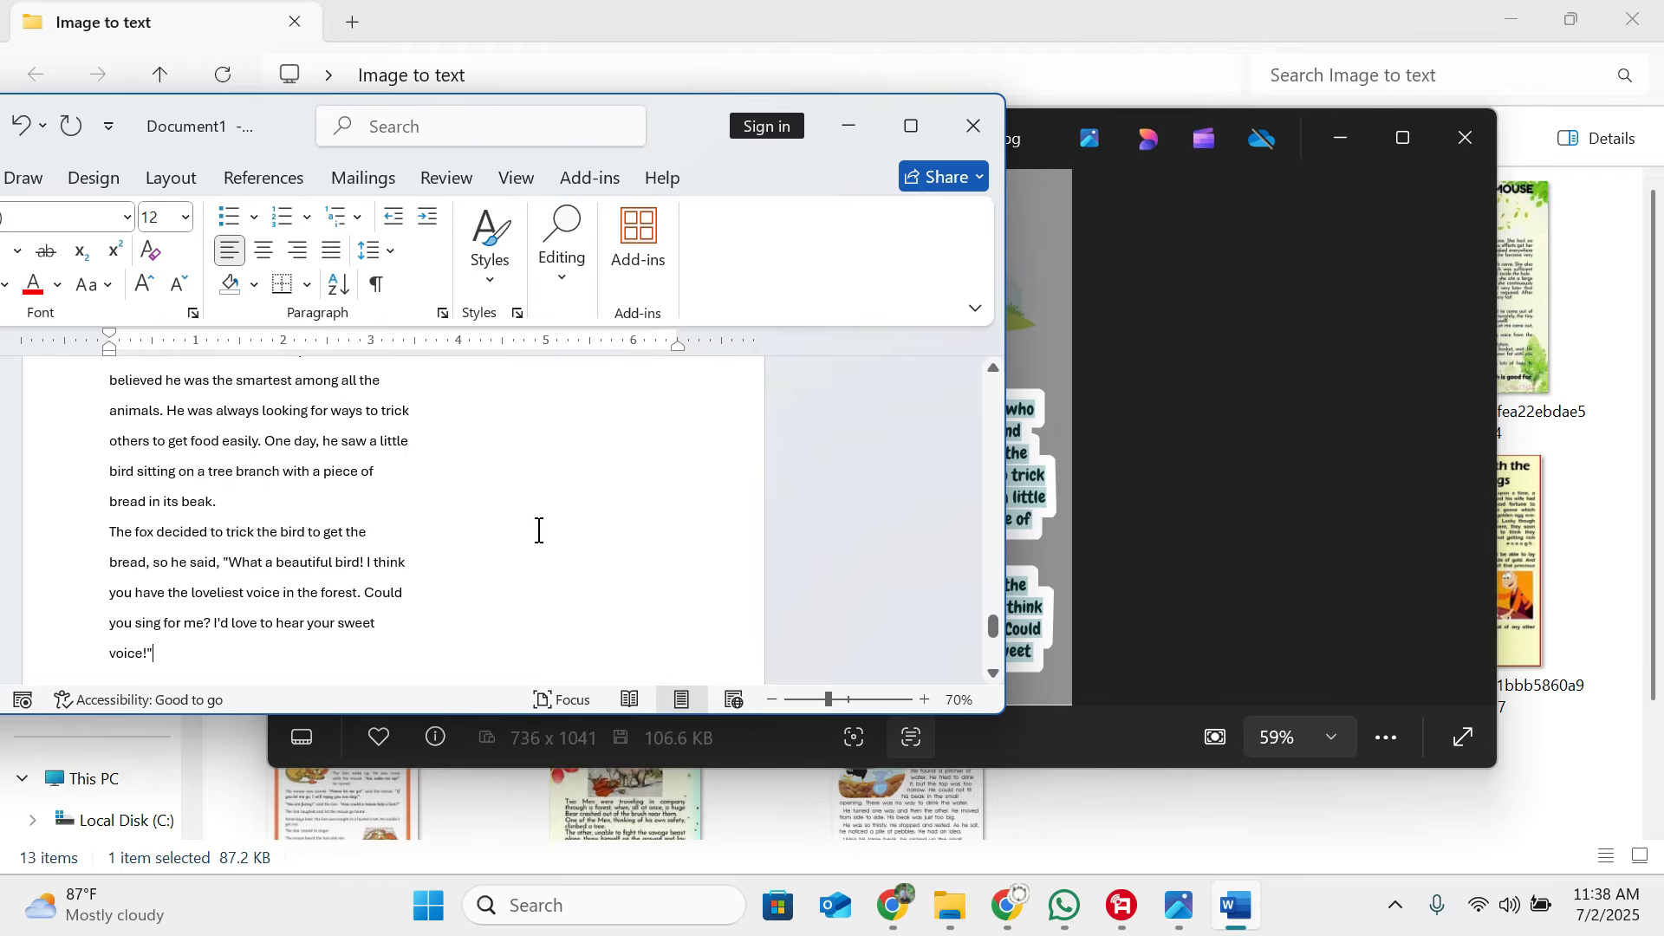
scroll(540, 528, down, 3)
Step: Return to Photos, advance to the Hungry Mouse image, scan it for text and copy everything from title to moral
click(1215, 499)
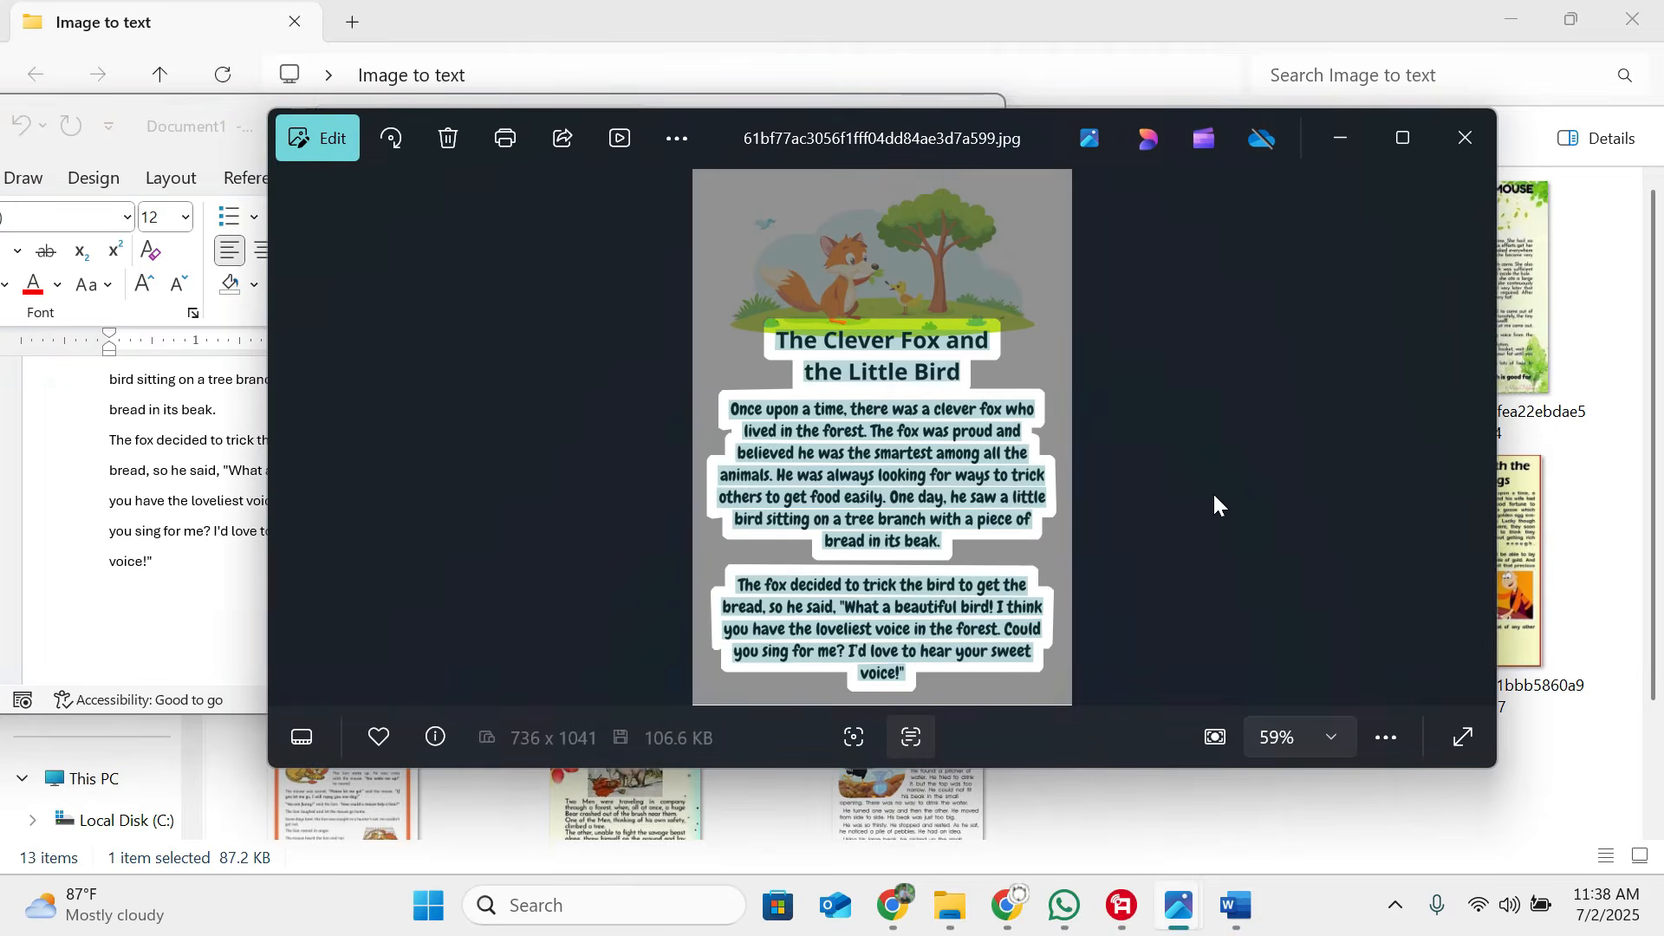
click(1473, 438)
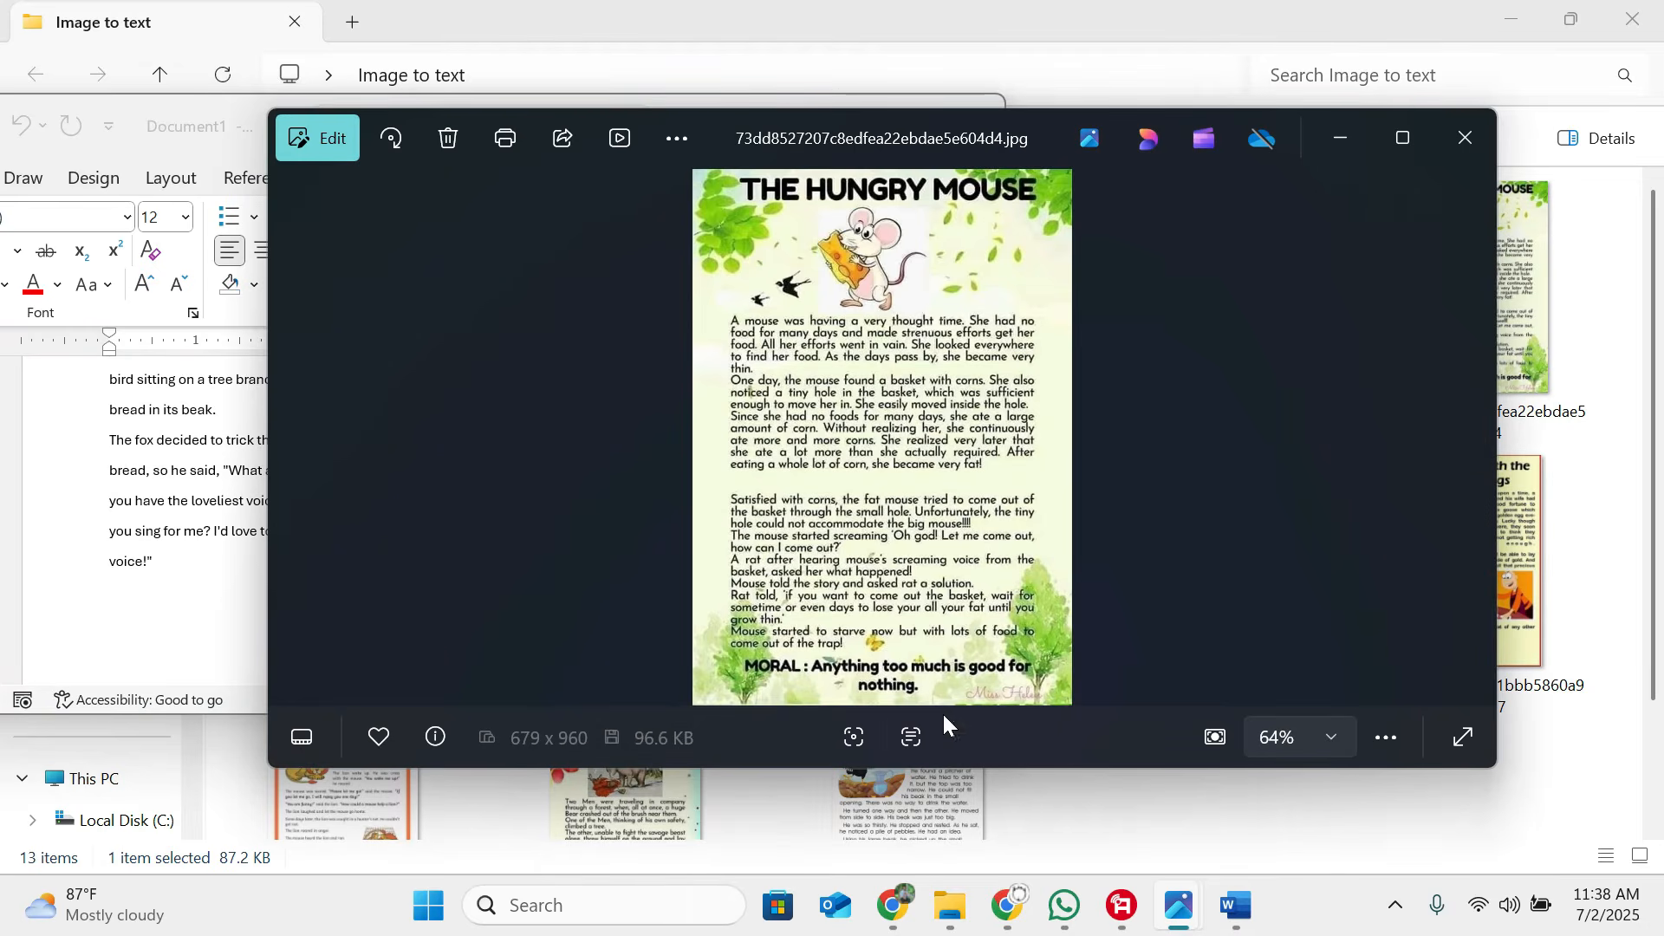
click(909, 738)
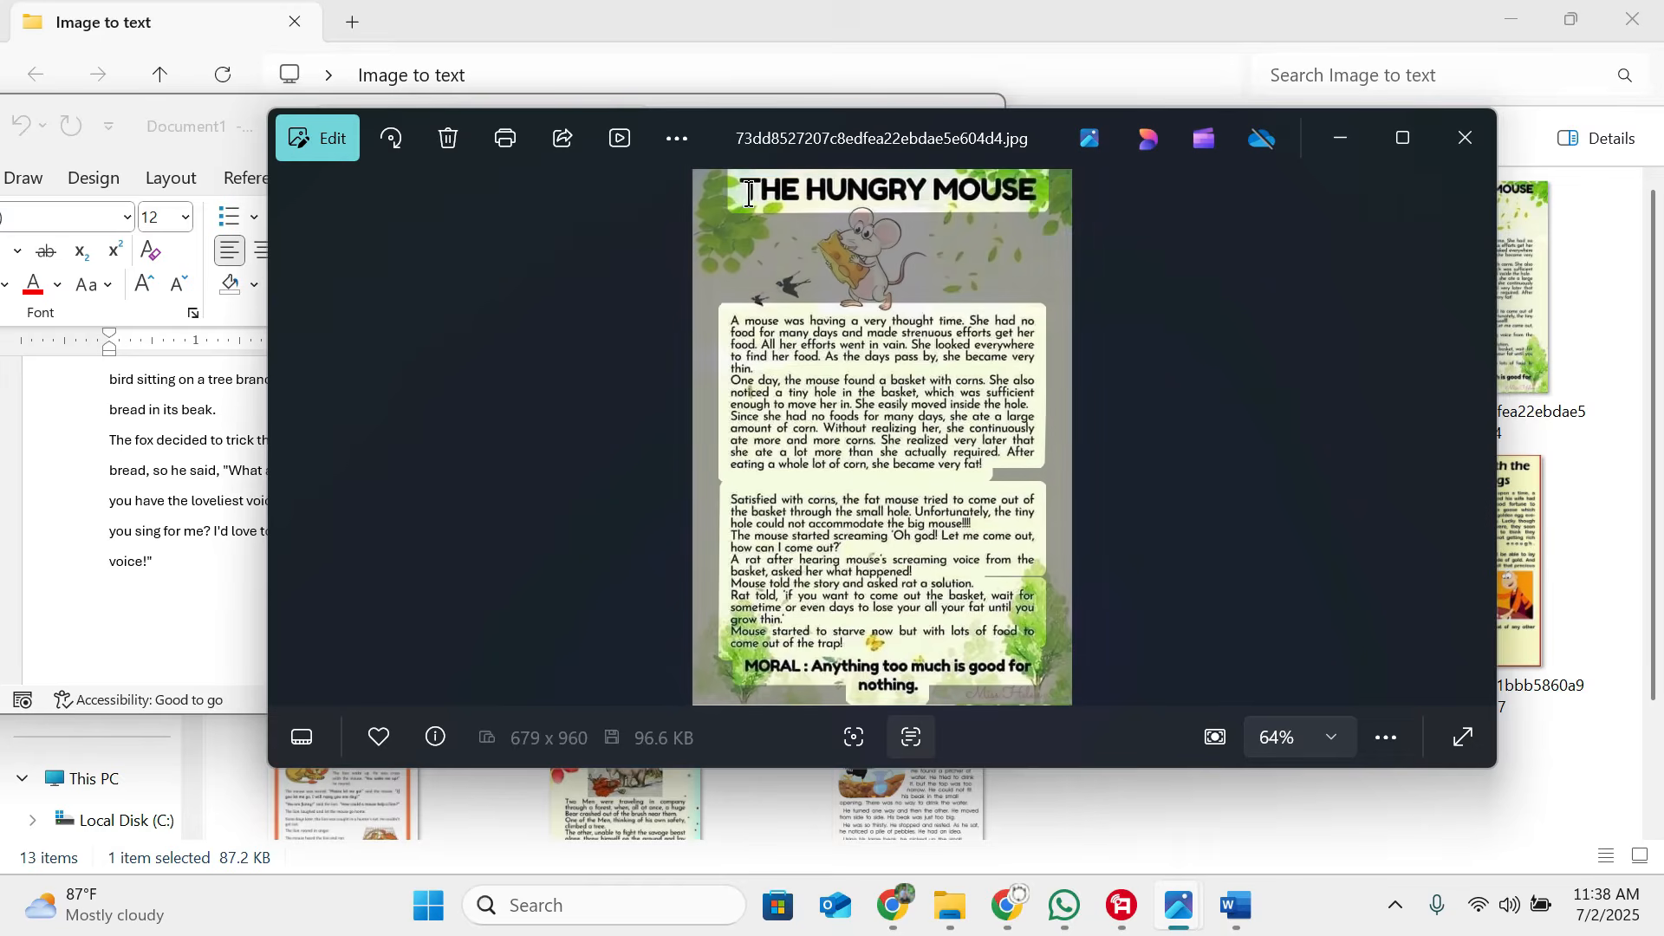
drag(740, 180, 945, 715)
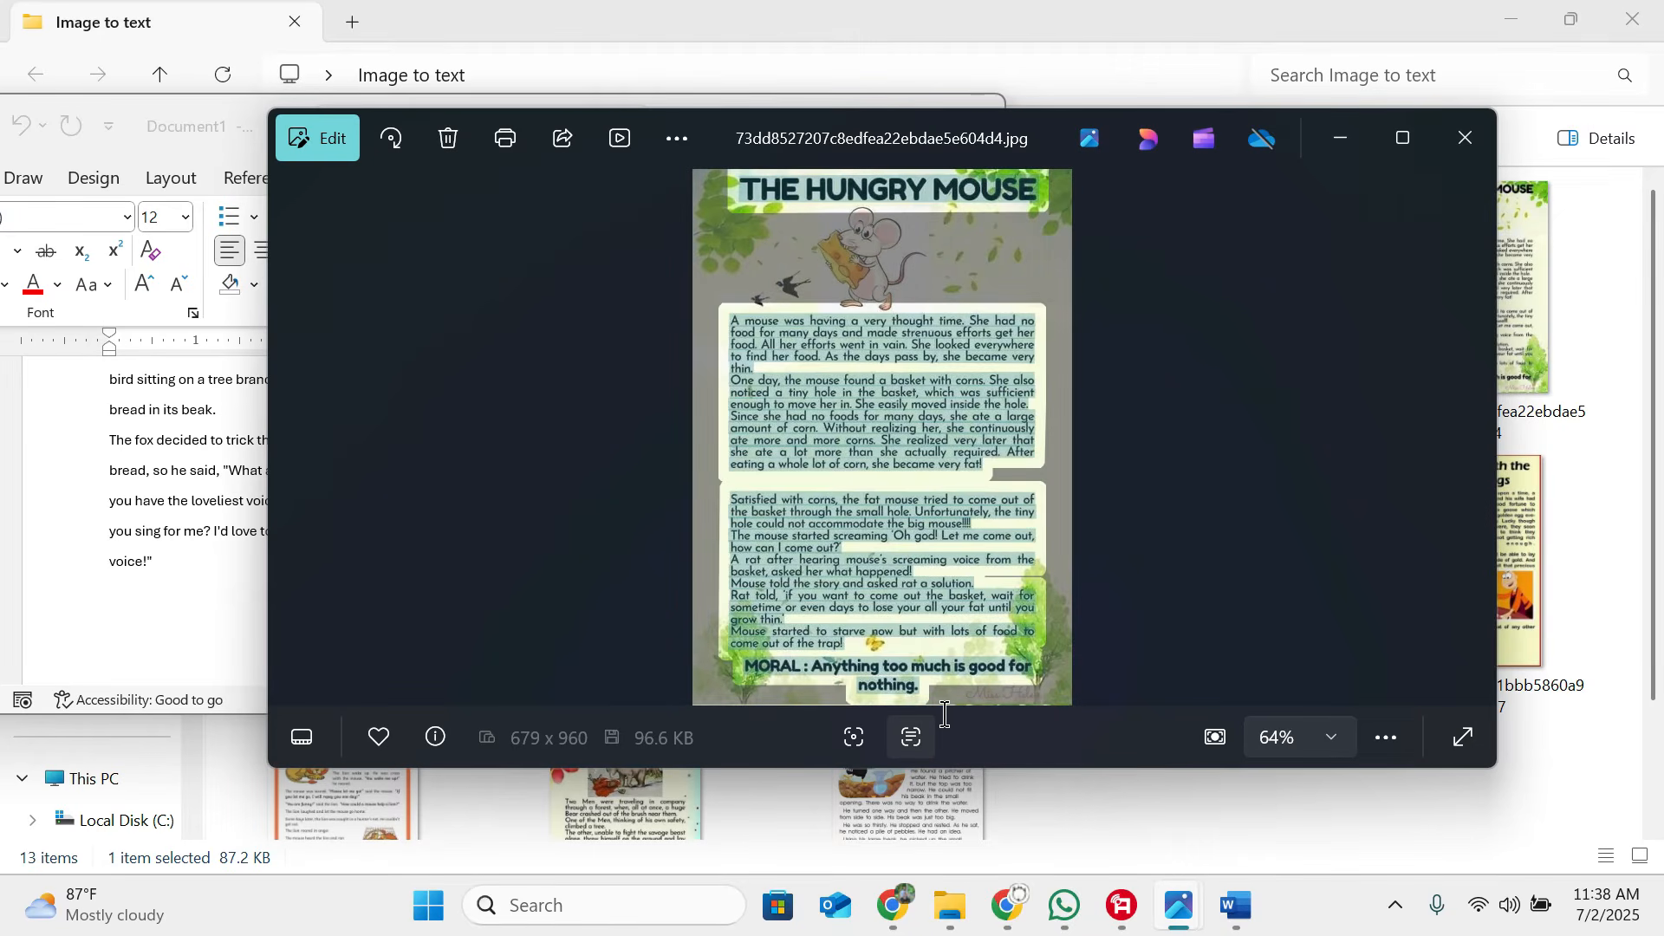
key(ctrl+c)
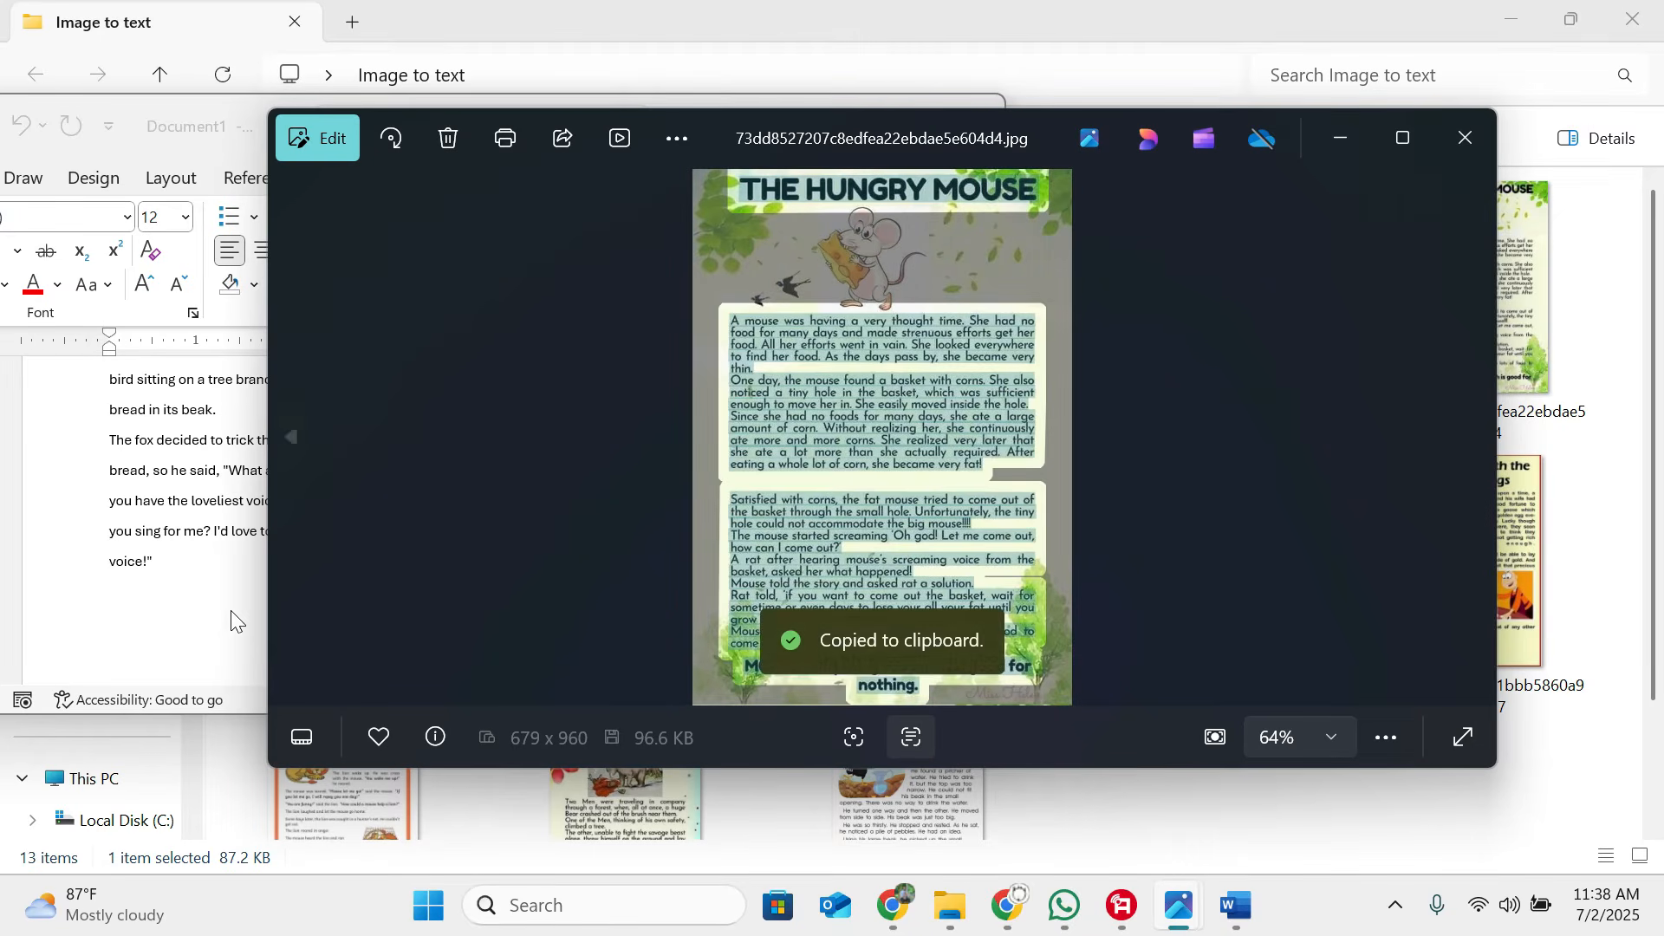
Step: In the Word document, paste the copied Hungry Mouse text after the Clever Fox story and add blank lines down to a new page
click(234, 613)
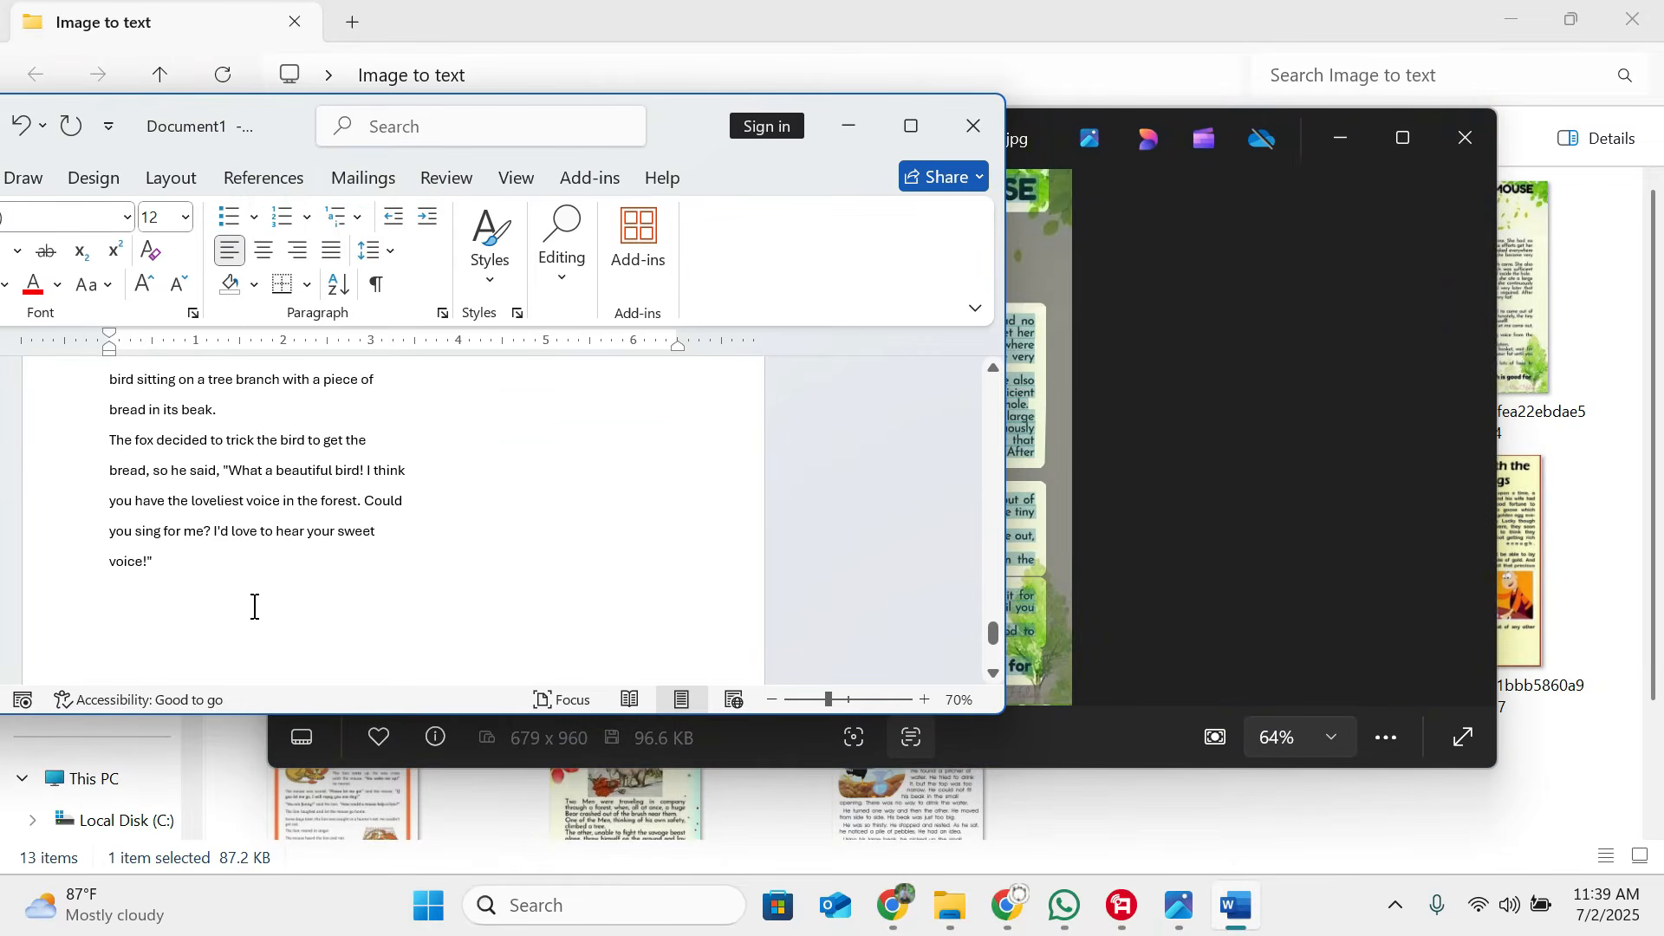
key(ctrl+v)
key(Return)
key(Return)
key(Return)
key(Return)
key(Return)
key(Return)
key(Return)
key(Return)
key(Return)
key(Return)
key(Return)
key(Return)
key(Return)
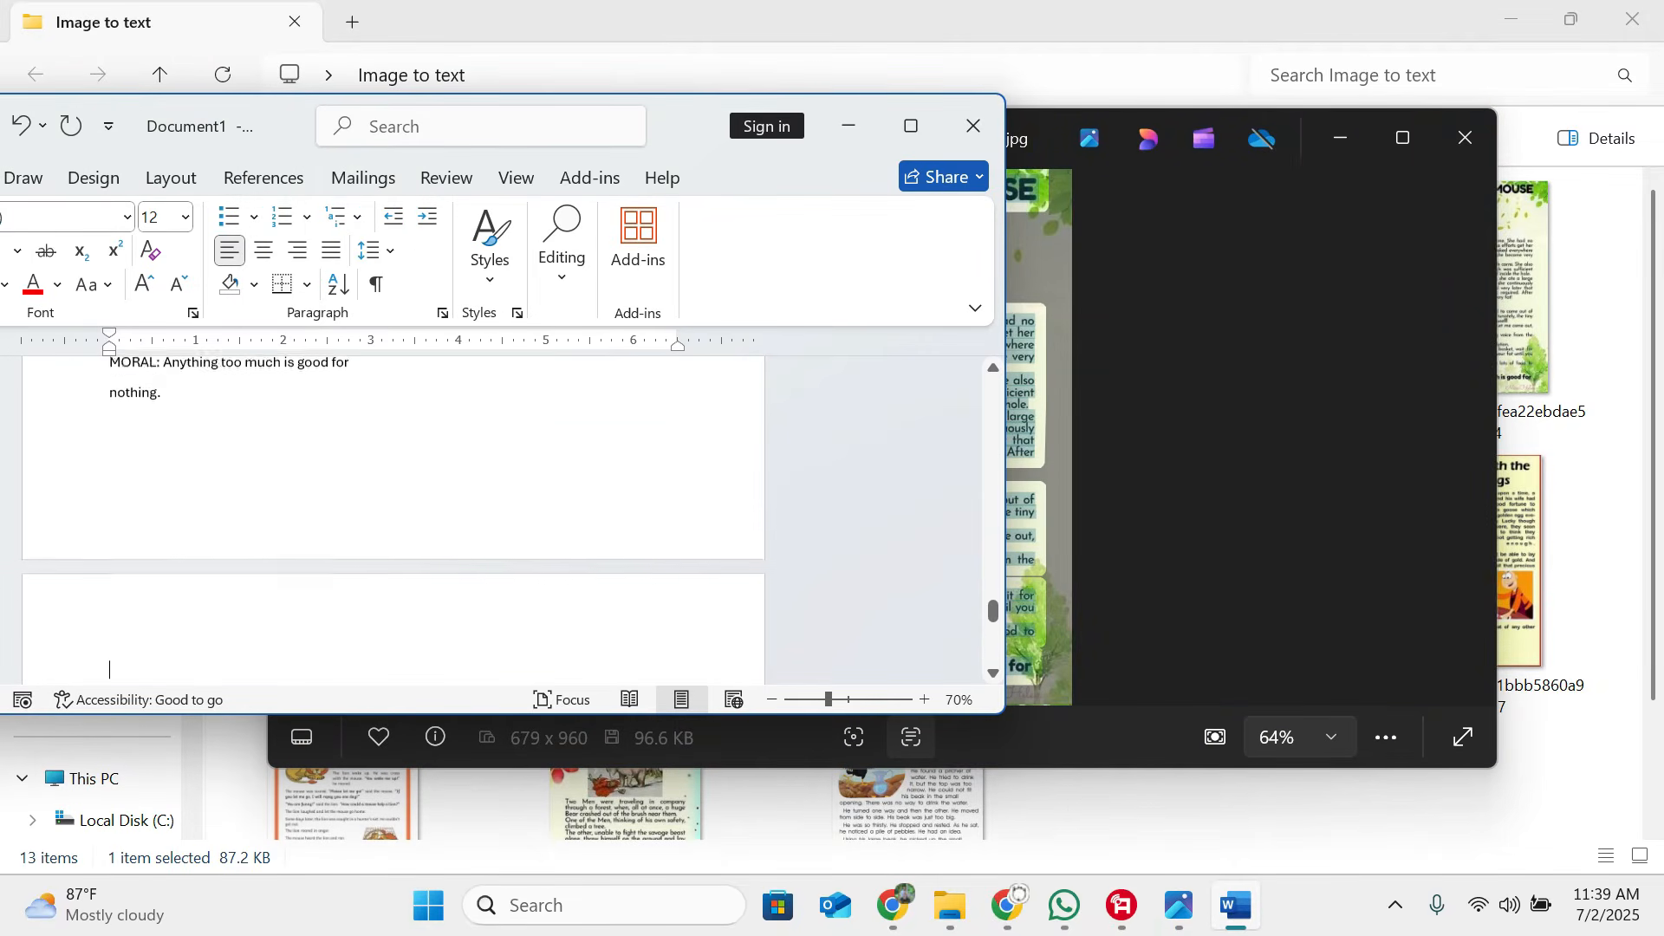
Step: Return to Photos, advance to the Fox and the Goat image, scan it and copy its text from title to moral
click(1189, 568)
click(1473, 444)
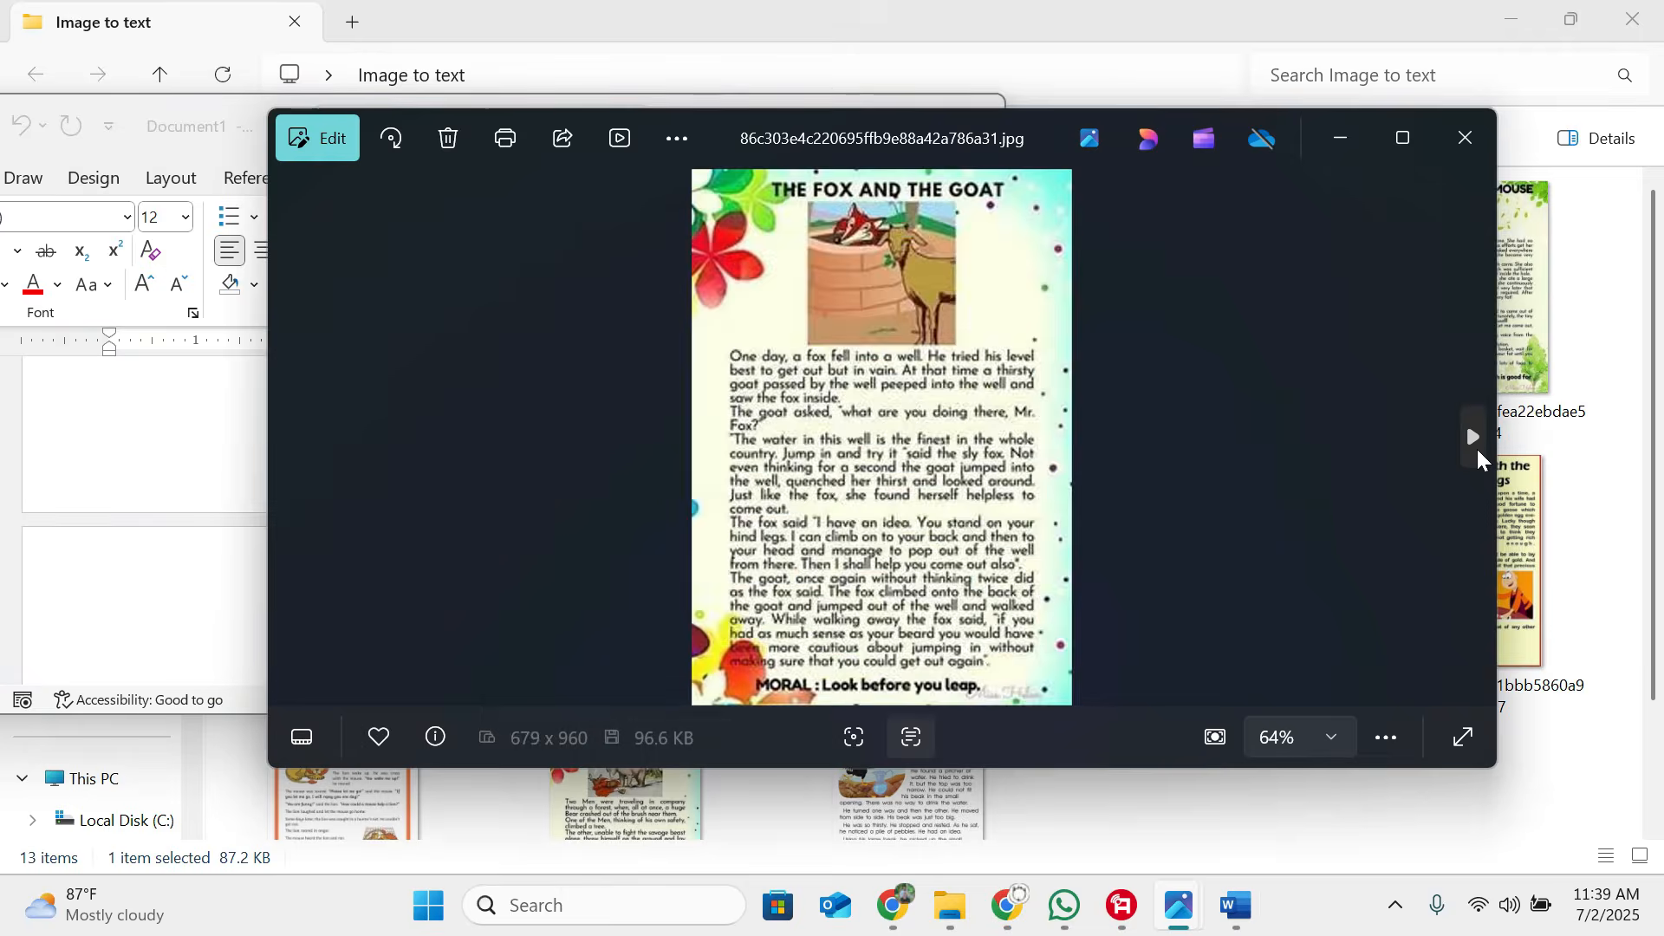
double_click(867, 387)
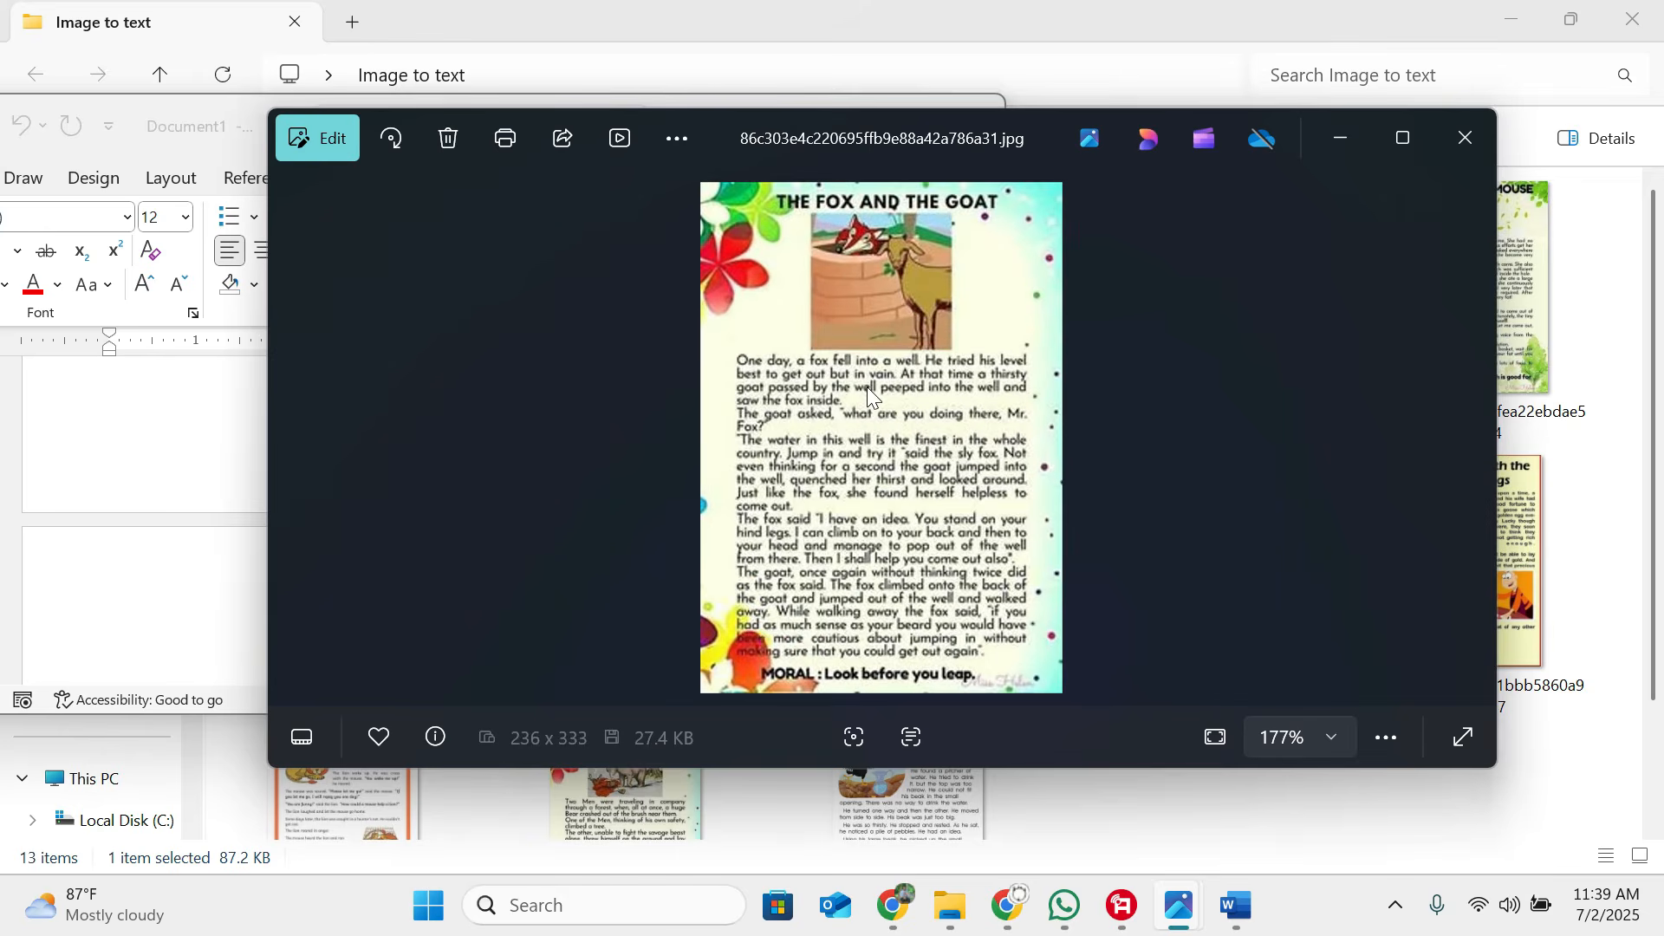
right_click(866, 387)
click(784, 460)
click(921, 731)
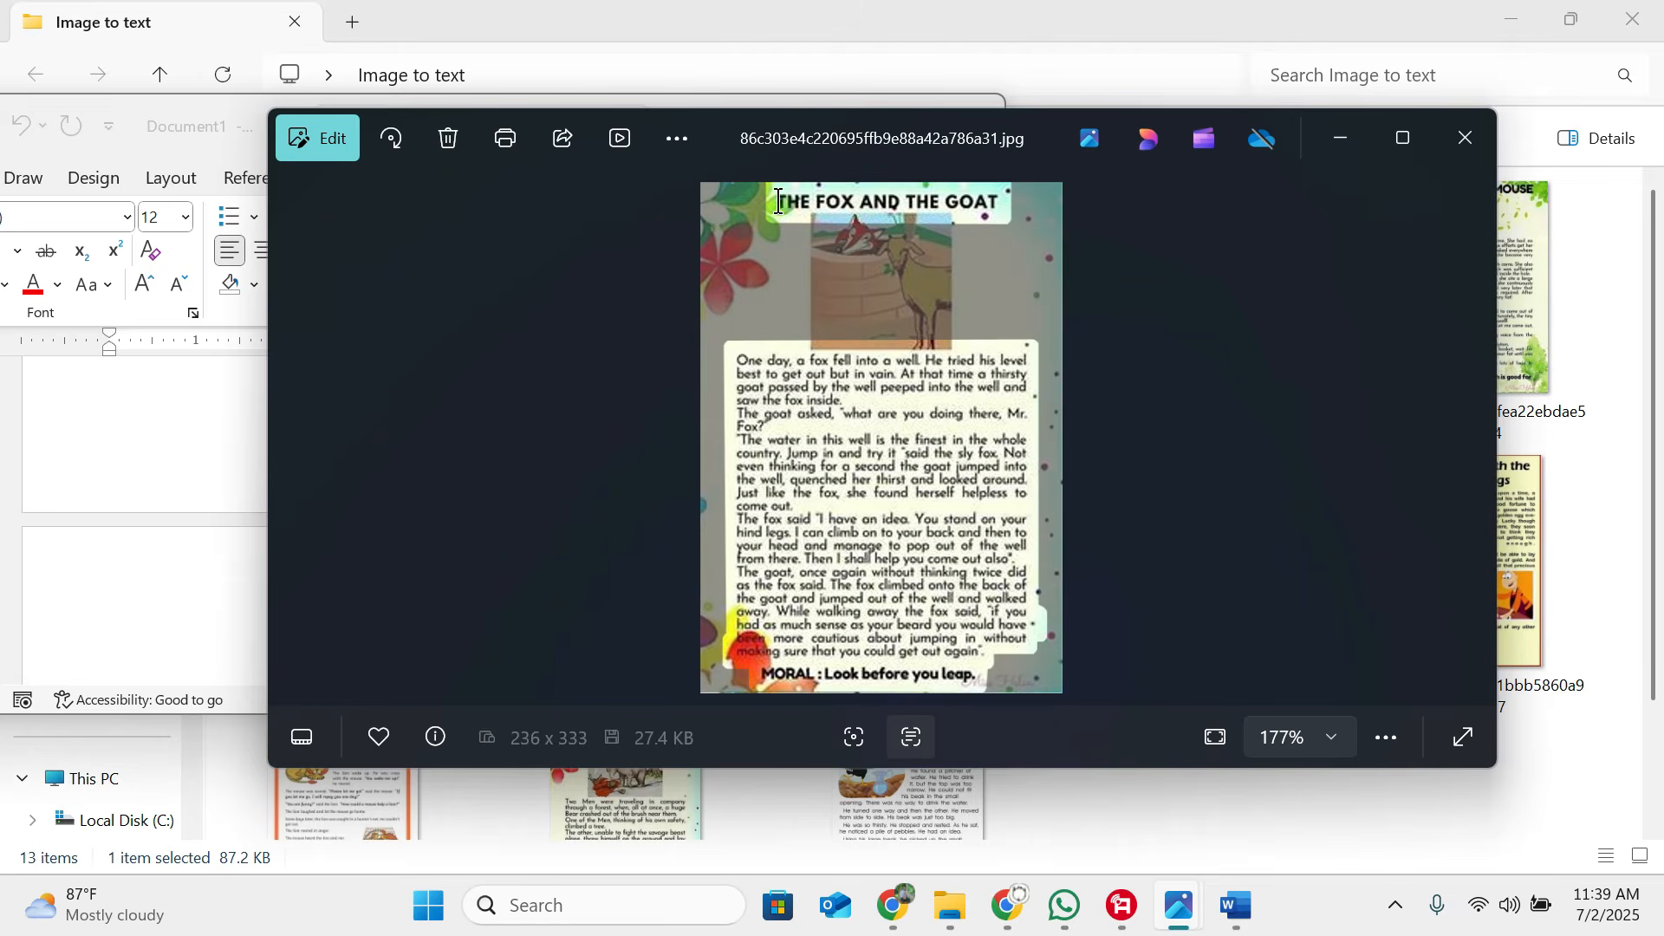
drag(778, 201, 983, 678)
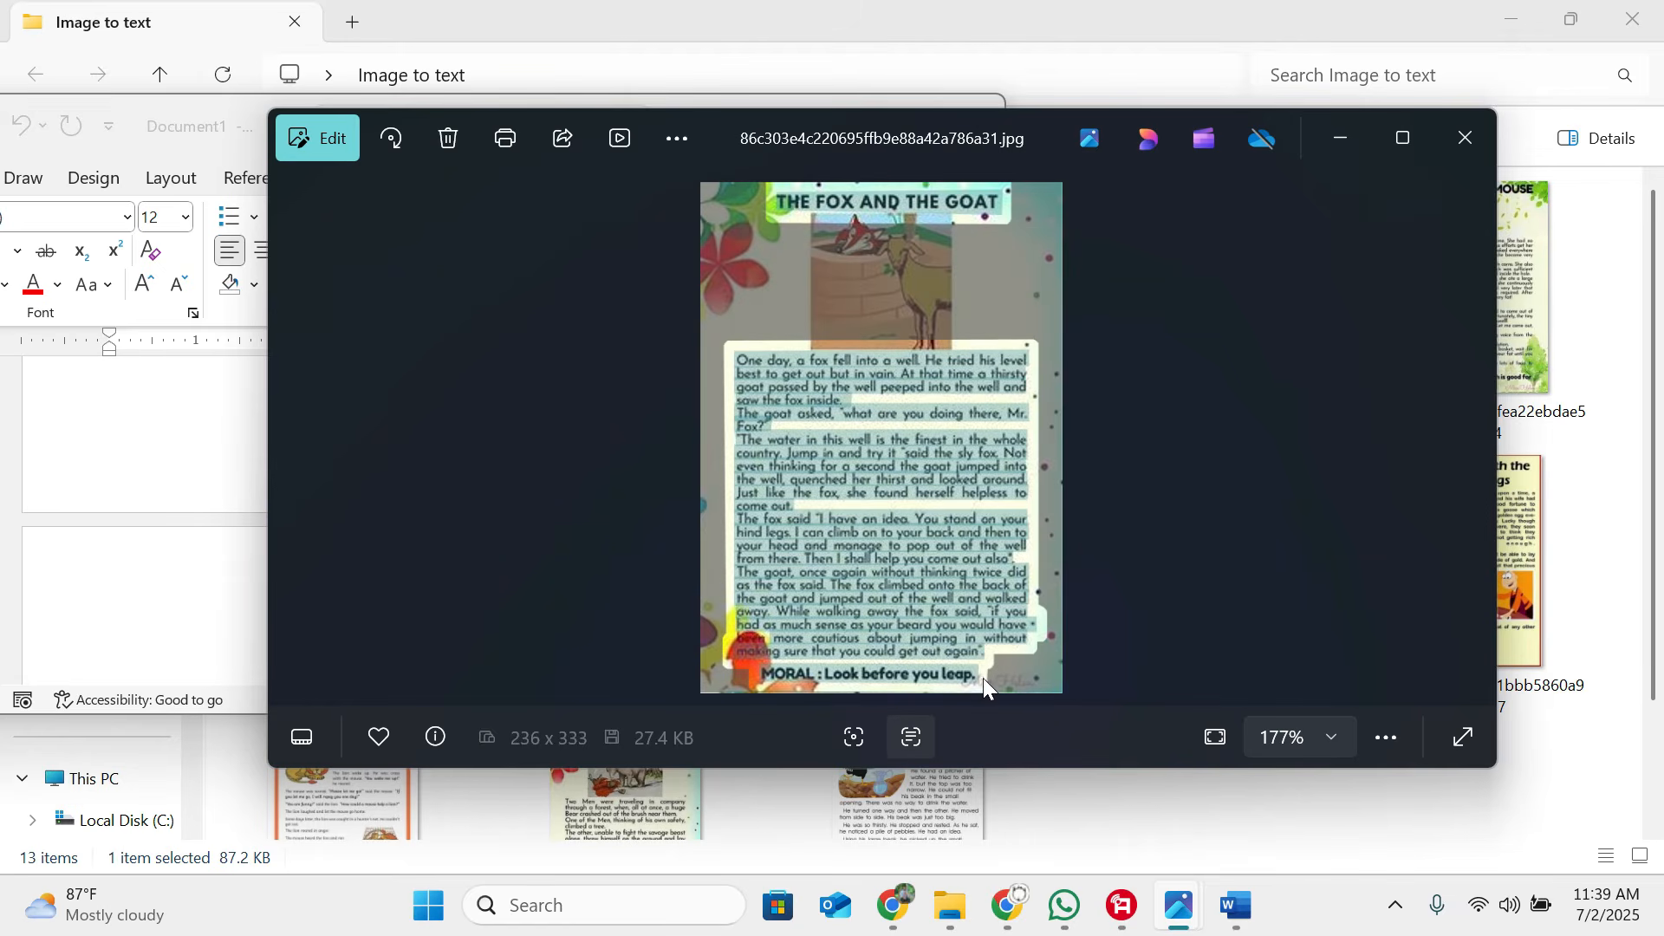
key(ctrl+c)
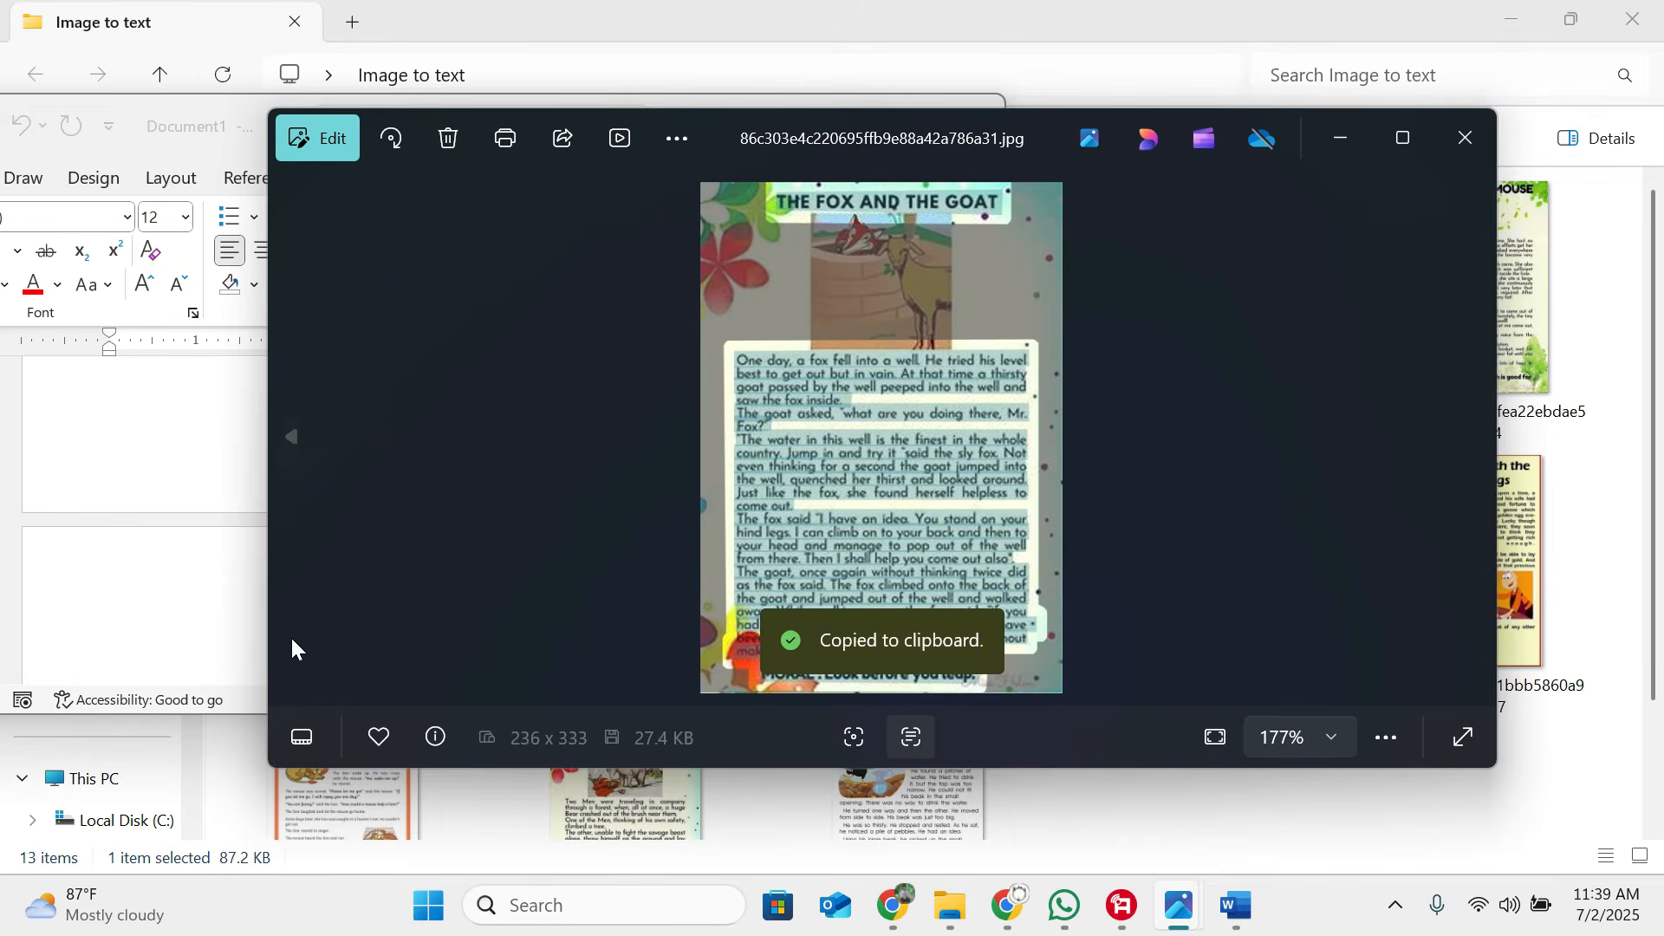
Step: In the Word document, paste the copied Fox and the Goat text on the new page and check it through to the moral
click(216, 602)
scroll(249, 626, down, 1)
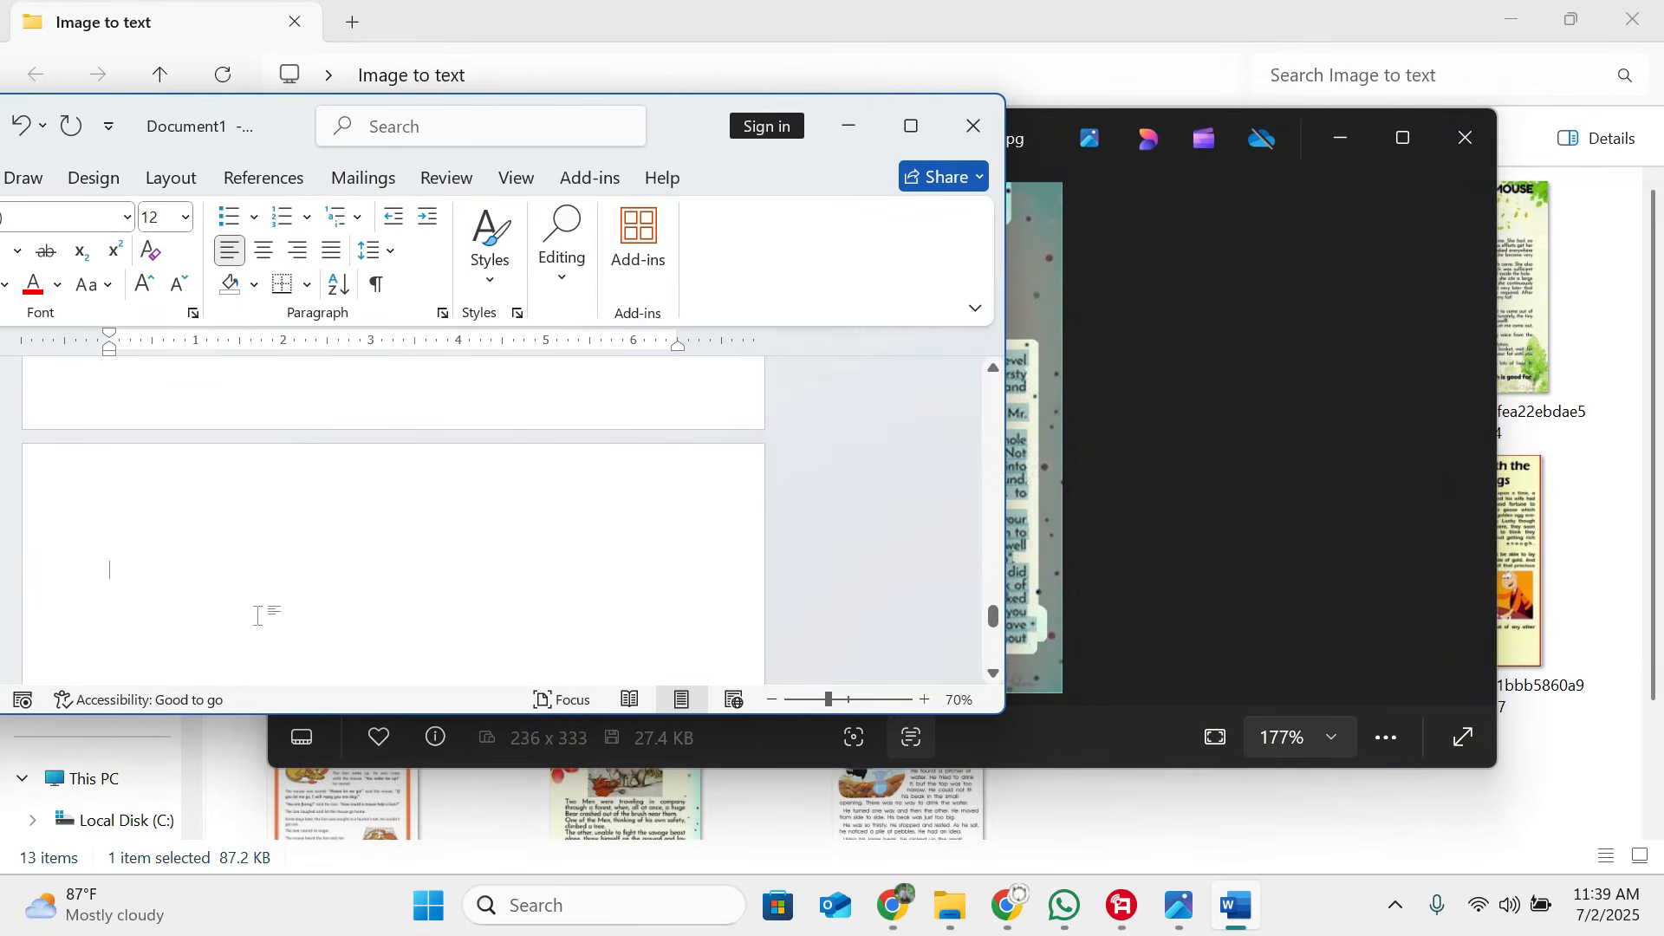
key(ctrl+v)
scroll(363, 607, down, 3)
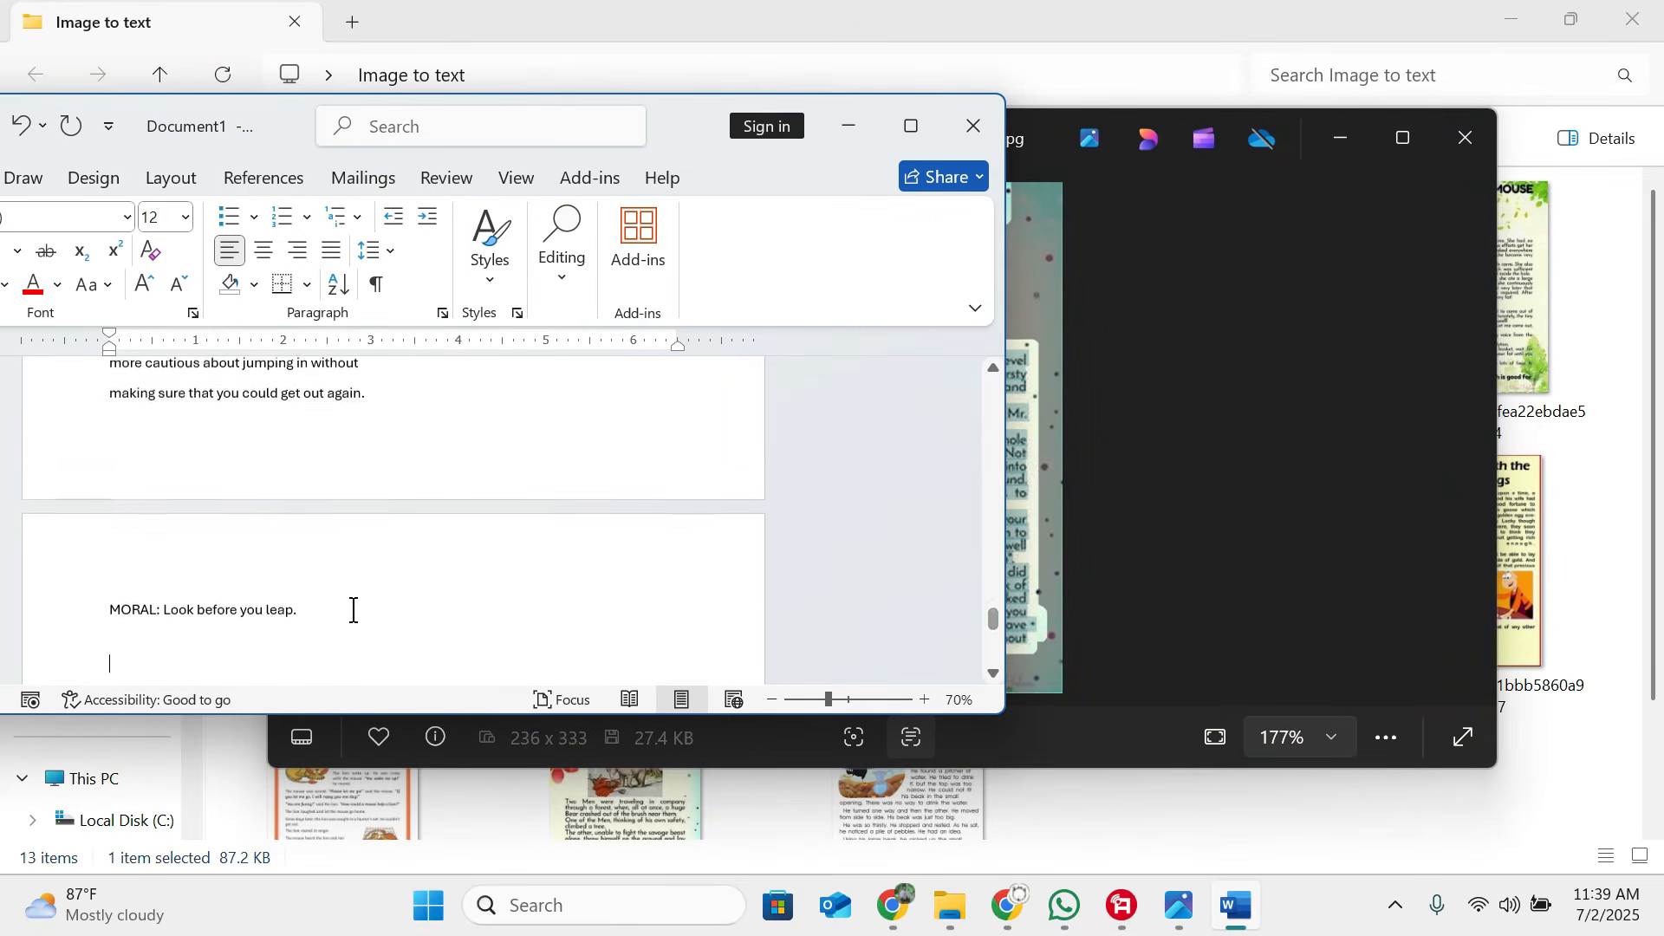
Step: Return to Photos, advance to the Fox and the Grapes image, scan it for text and copy everything from title to moral
click(1238, 501)
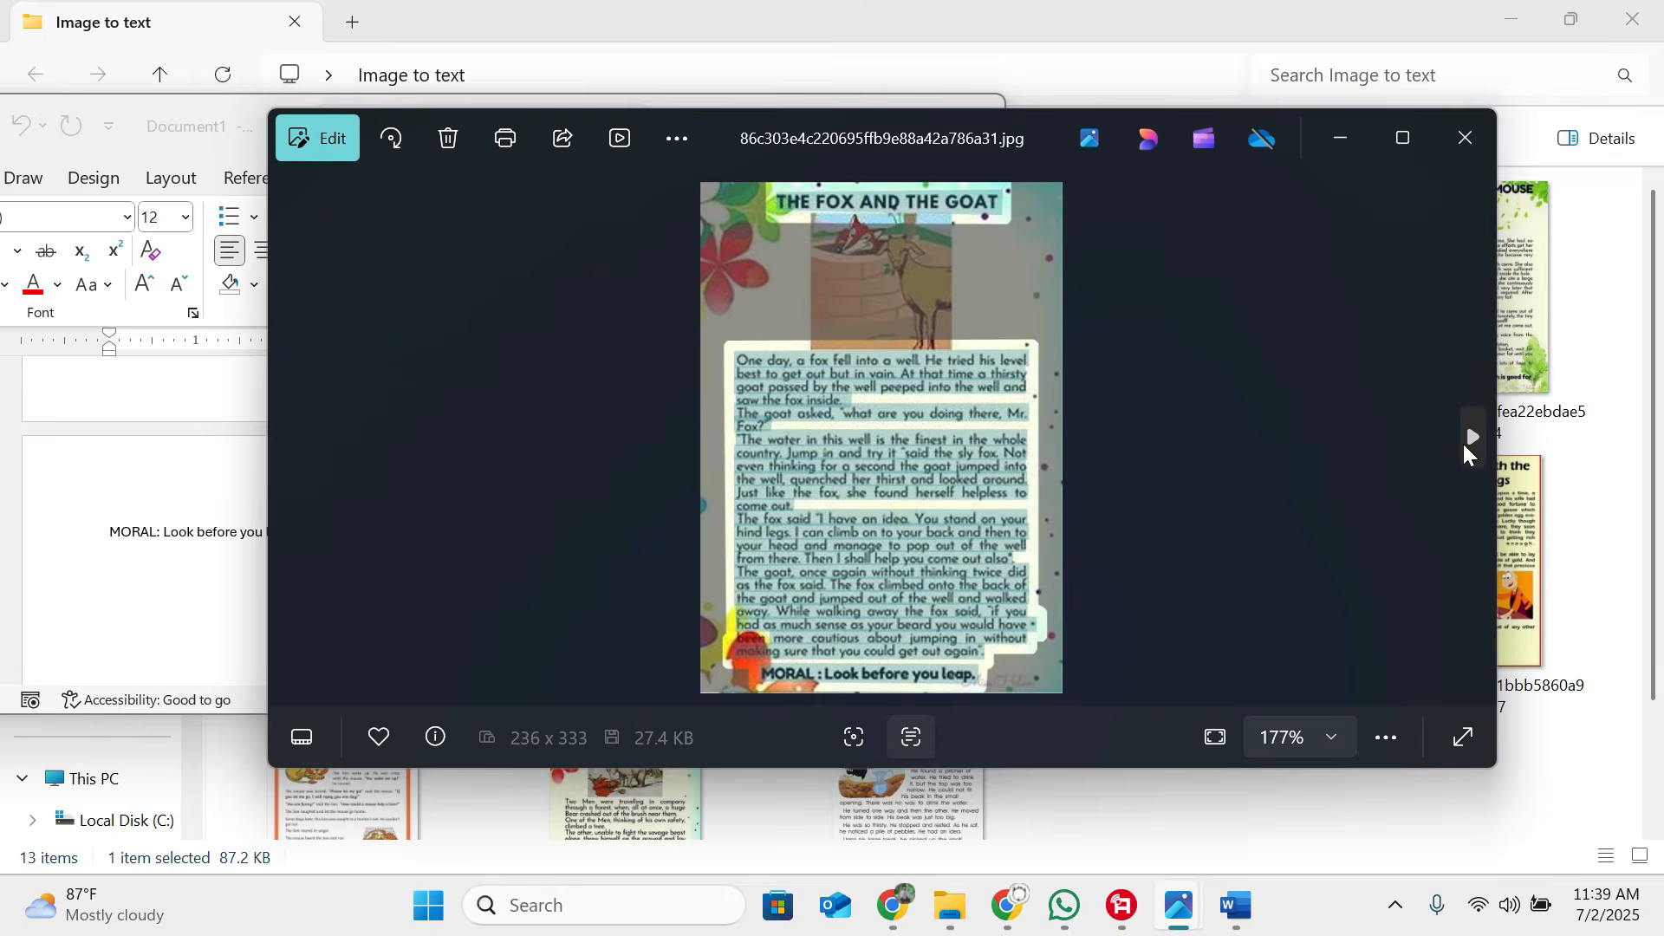
click(1471, 438)
scroll(901, 243, up, 2)
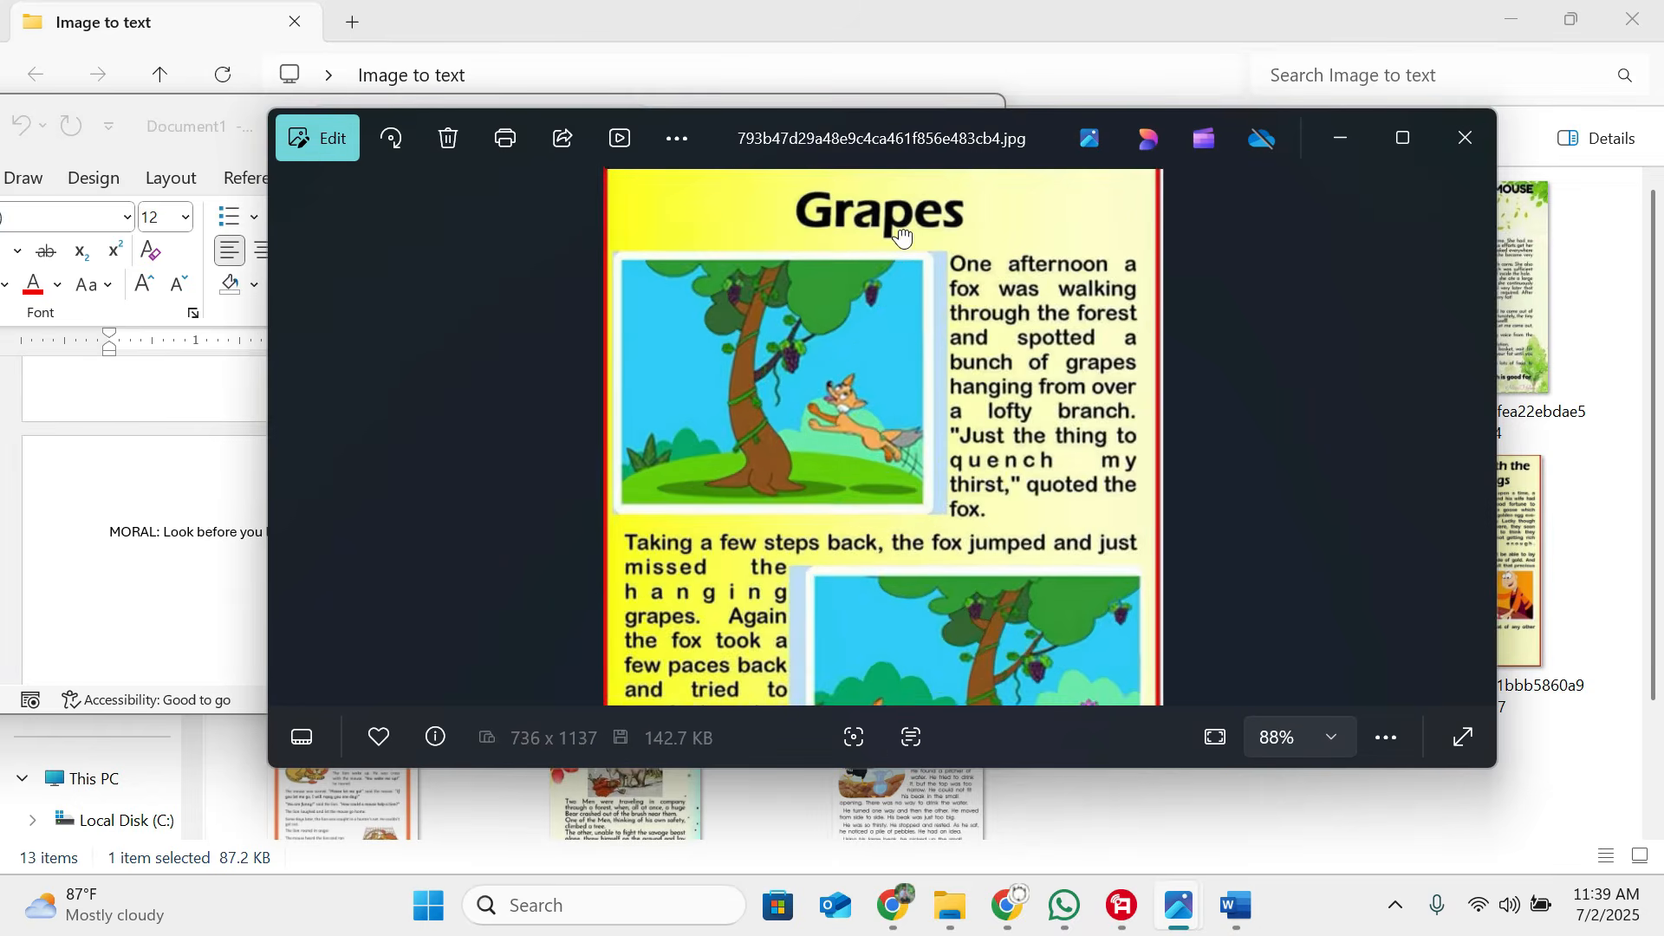
drag(902, 236, 952, 392)
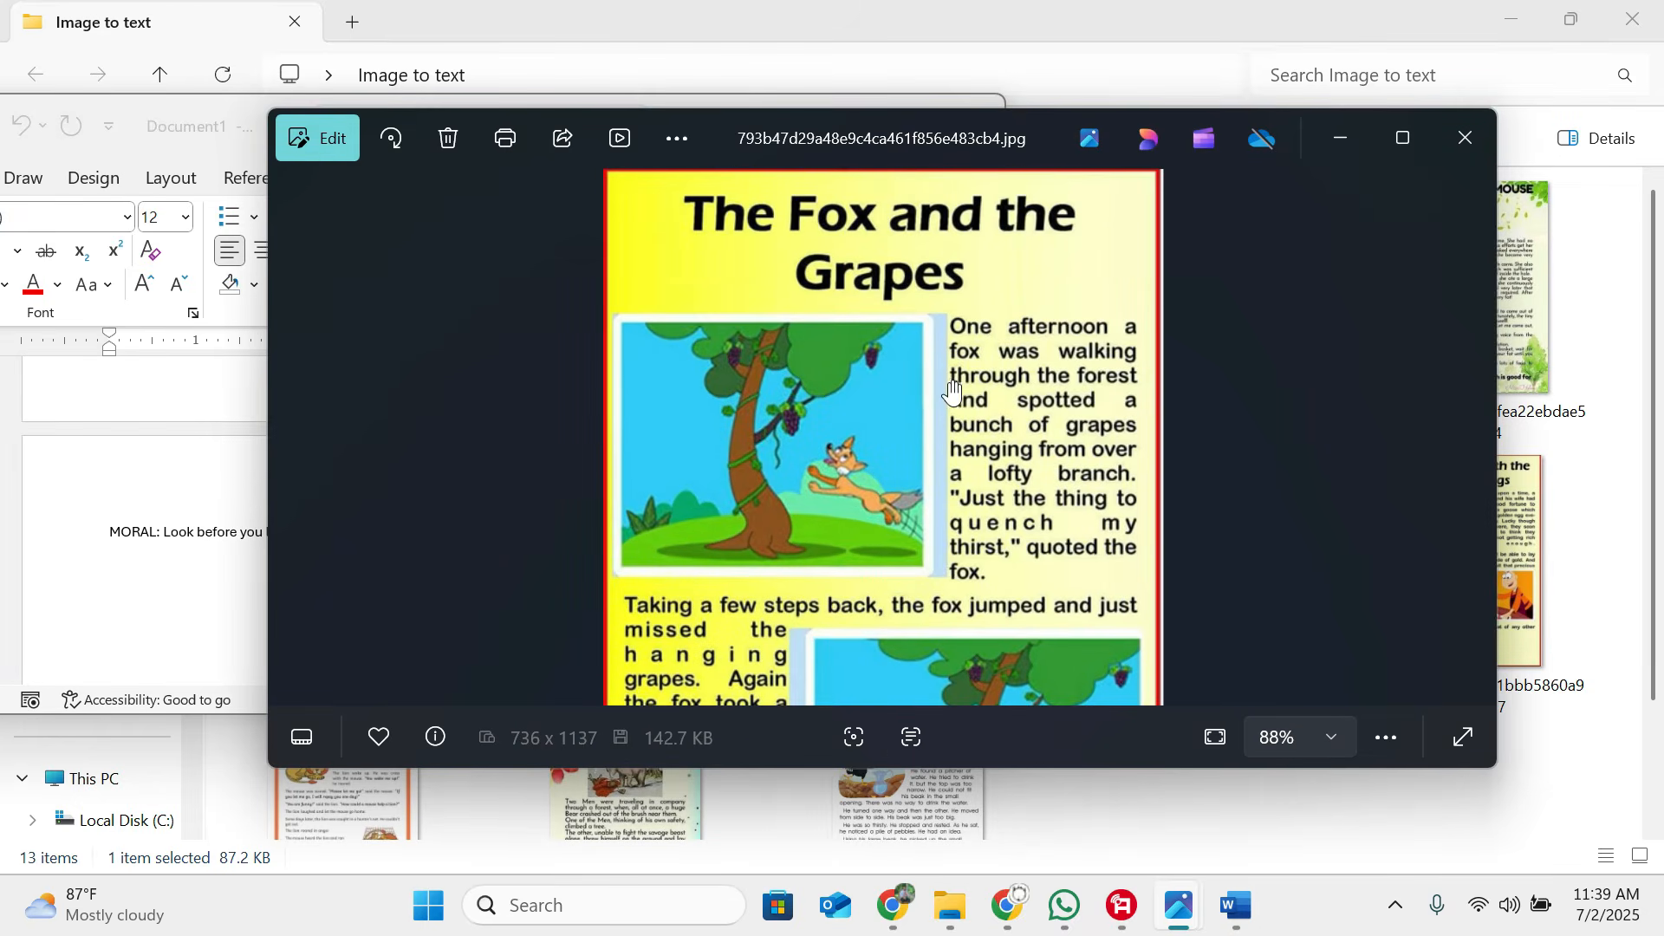
click(901, 735)
scroll(787, 321, down, 3)
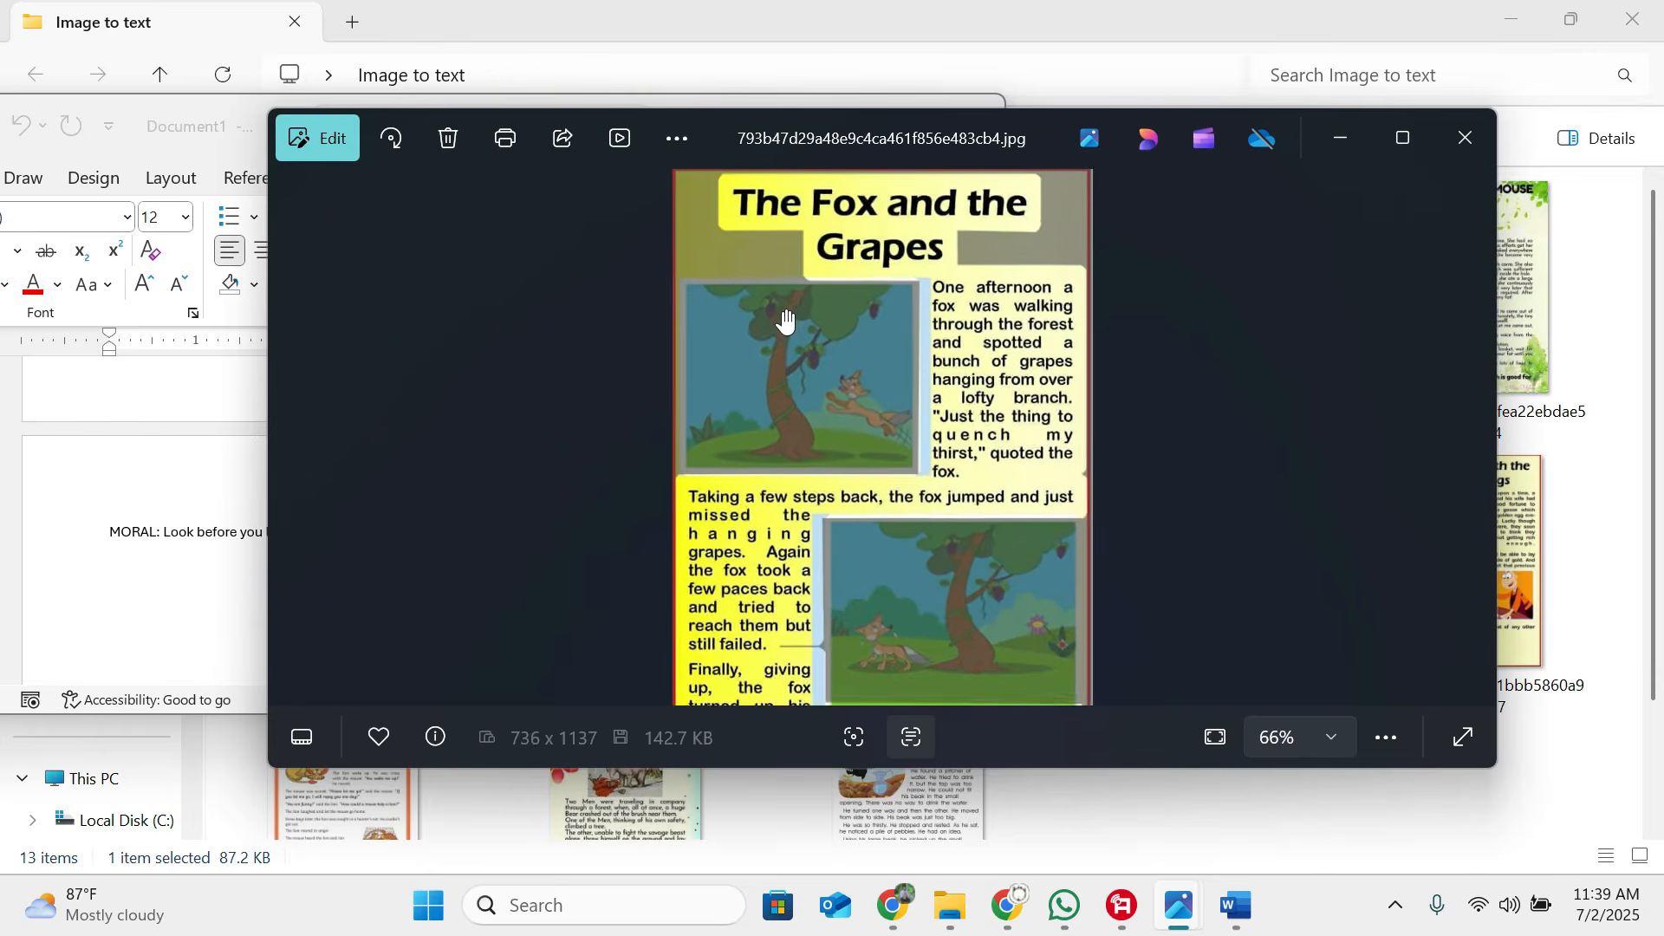
drag(761, 193, 1040, 698)
key(ctrl+c)
Step: In the Word document, paste the copied Fox and the Grapes text below the Fox and the Goat moral
click(221, 620)
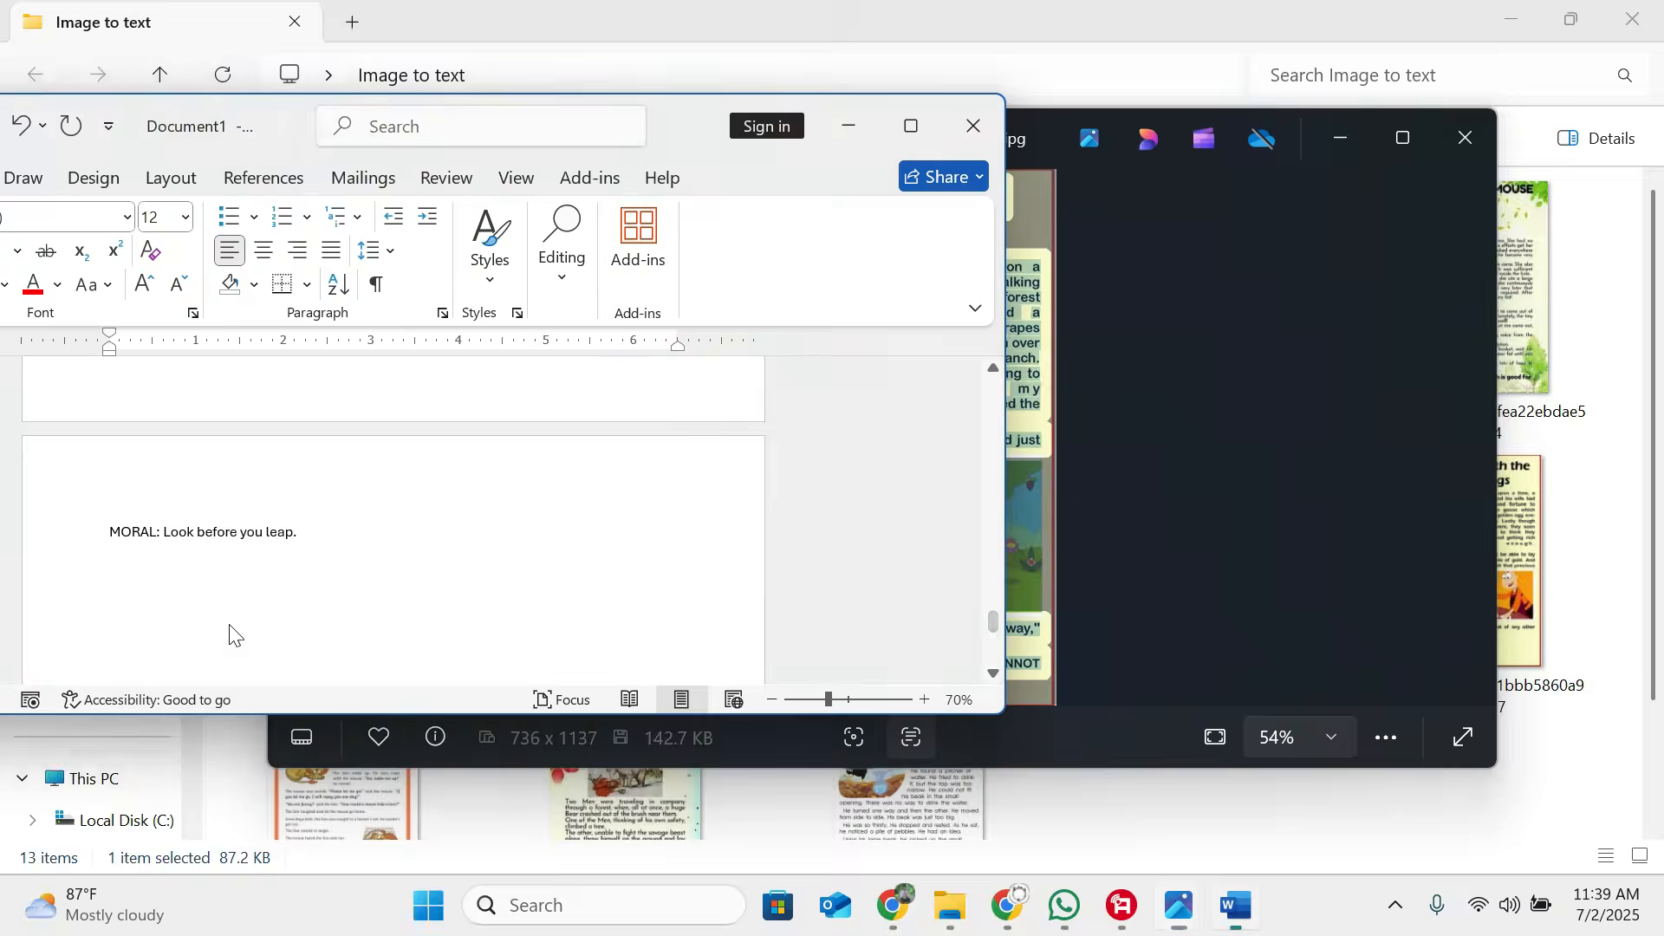
scroll(216, 604, down, 1)
key(ctrl+v)
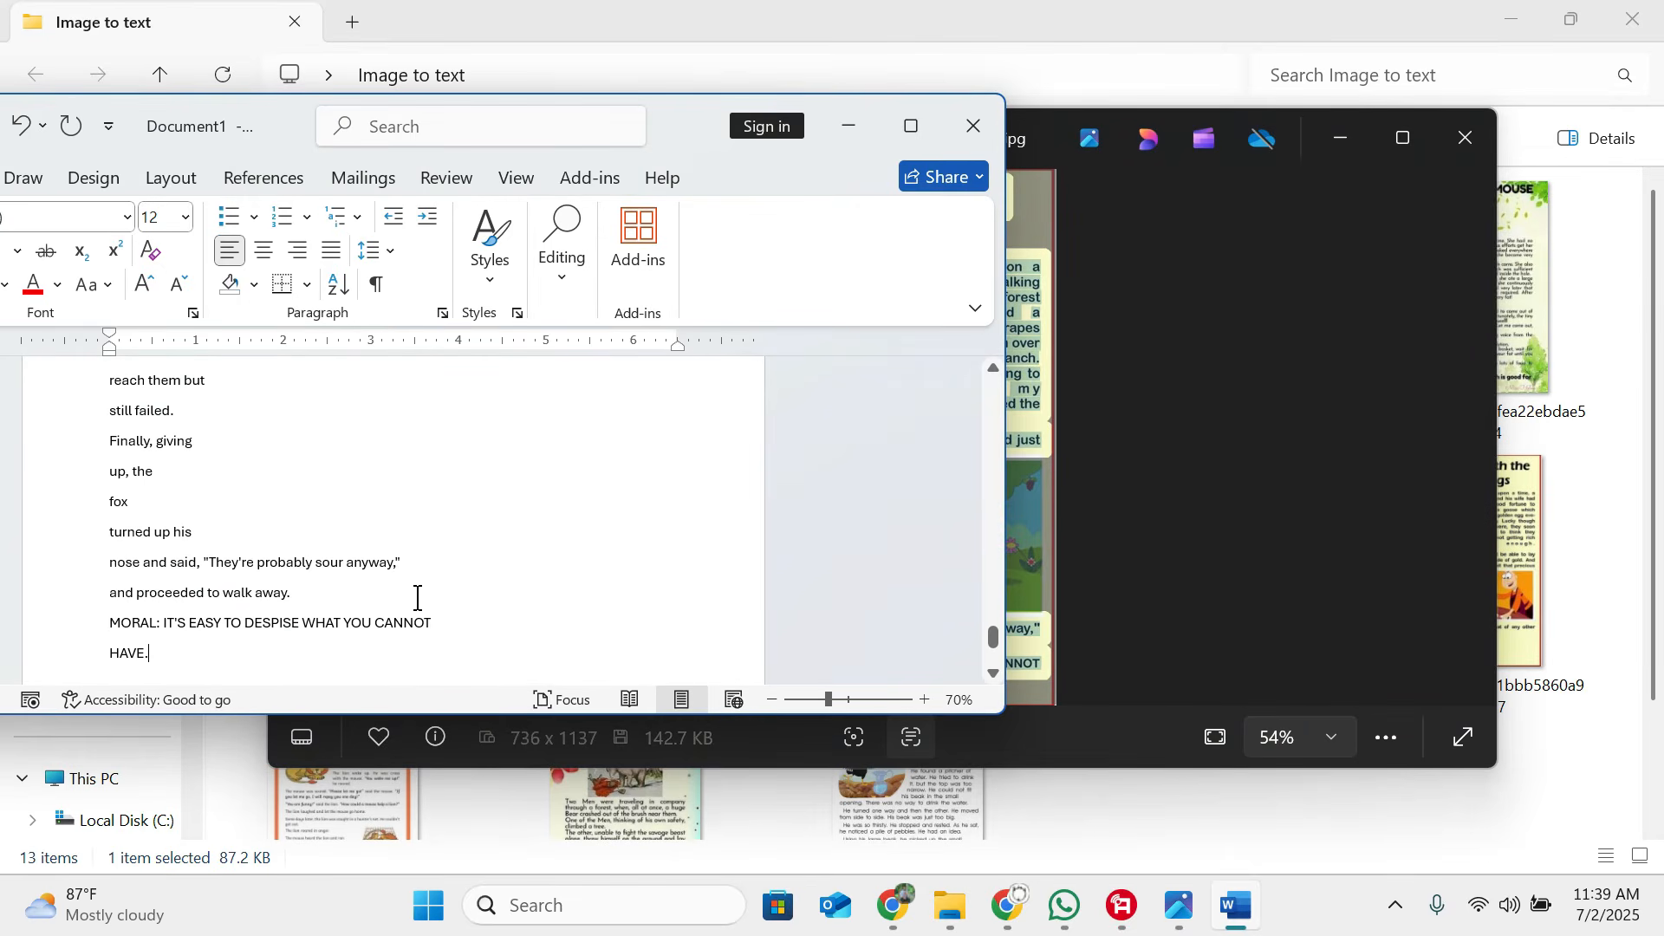
scroll(417, 598, down, 3)
Step: Scan the Harry and Tony image in Photos, copy its text from the title onward and paste it into Word after the Fox and the Grapes
click(1187, 559)
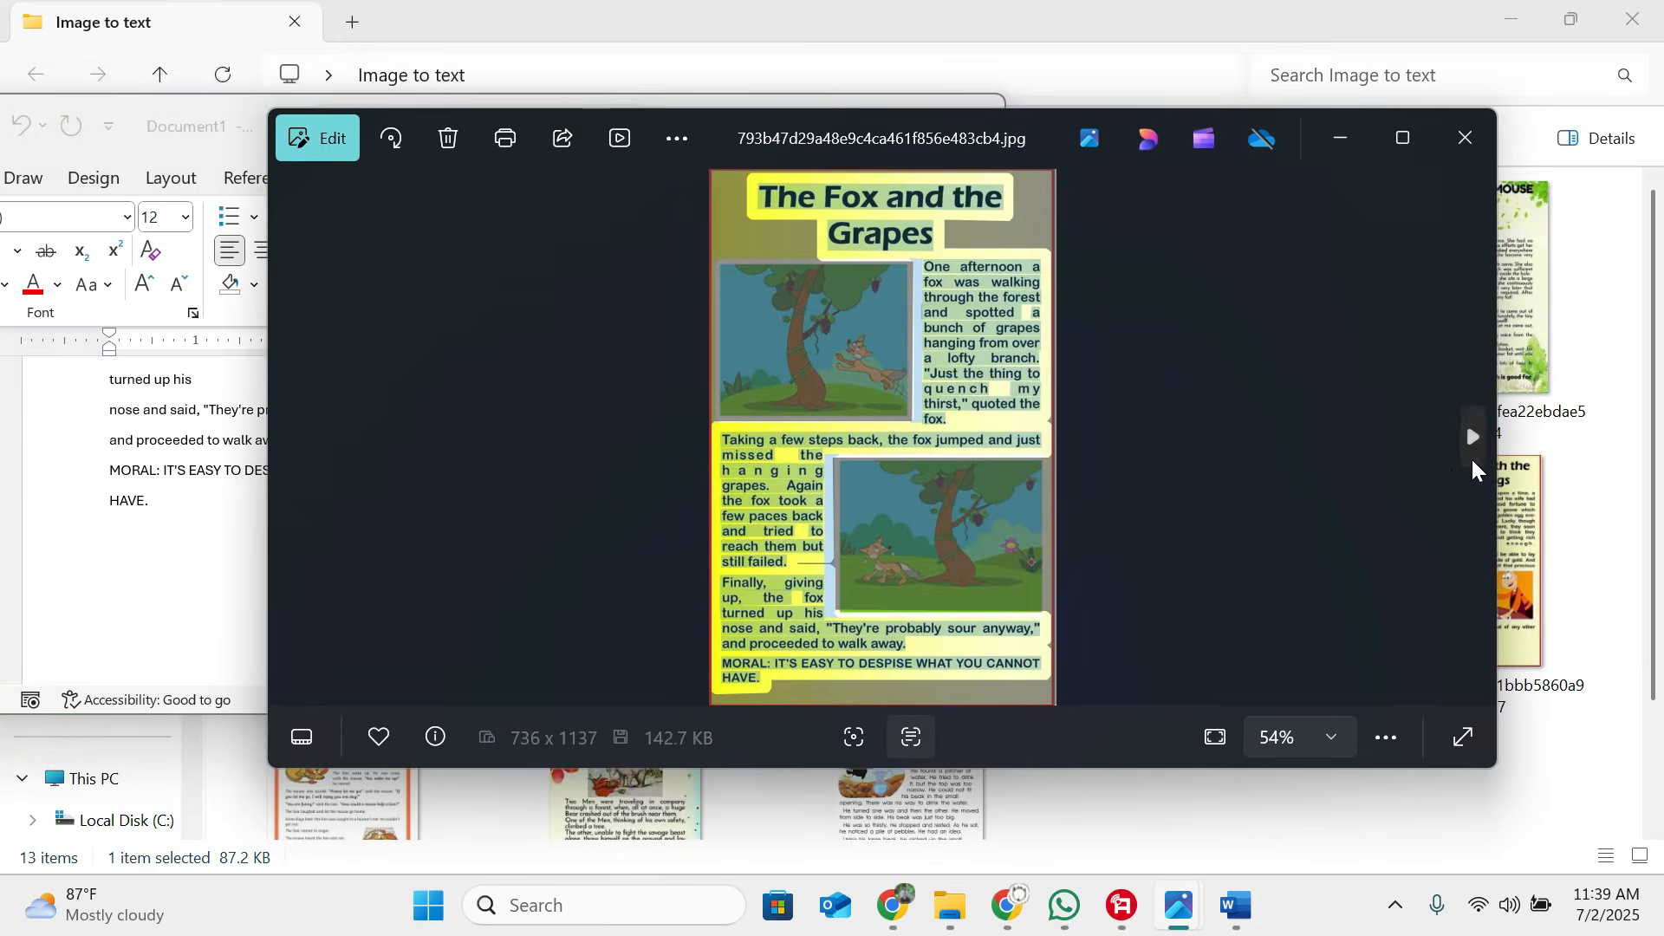
click(1473, 442)
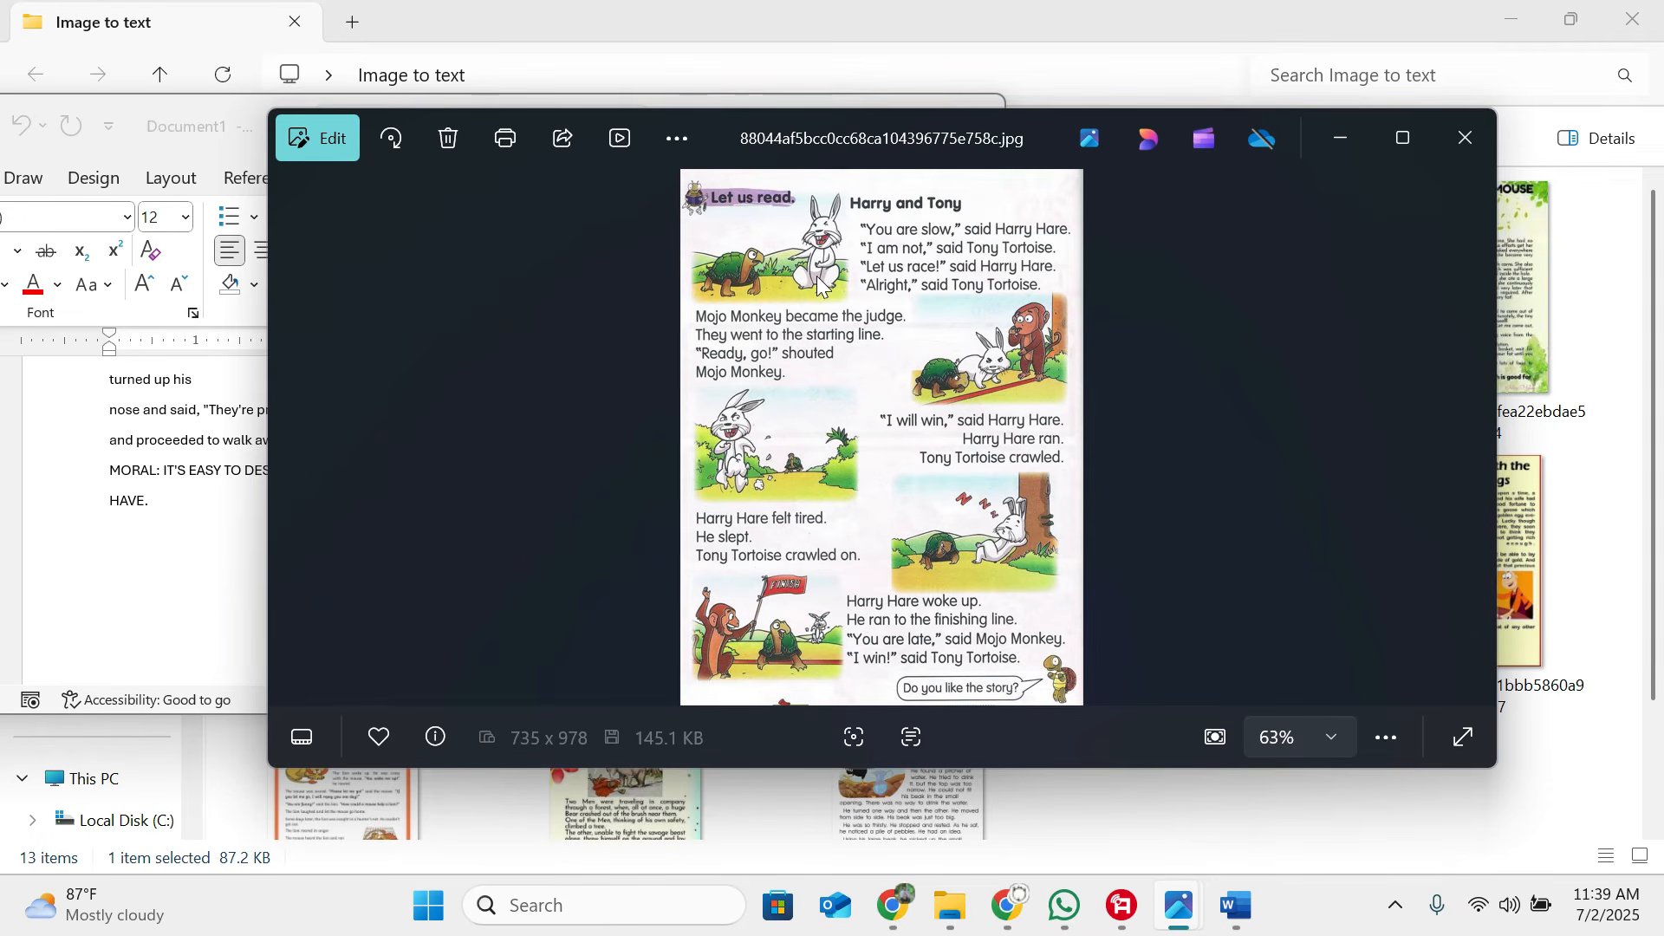
click(913, 739)
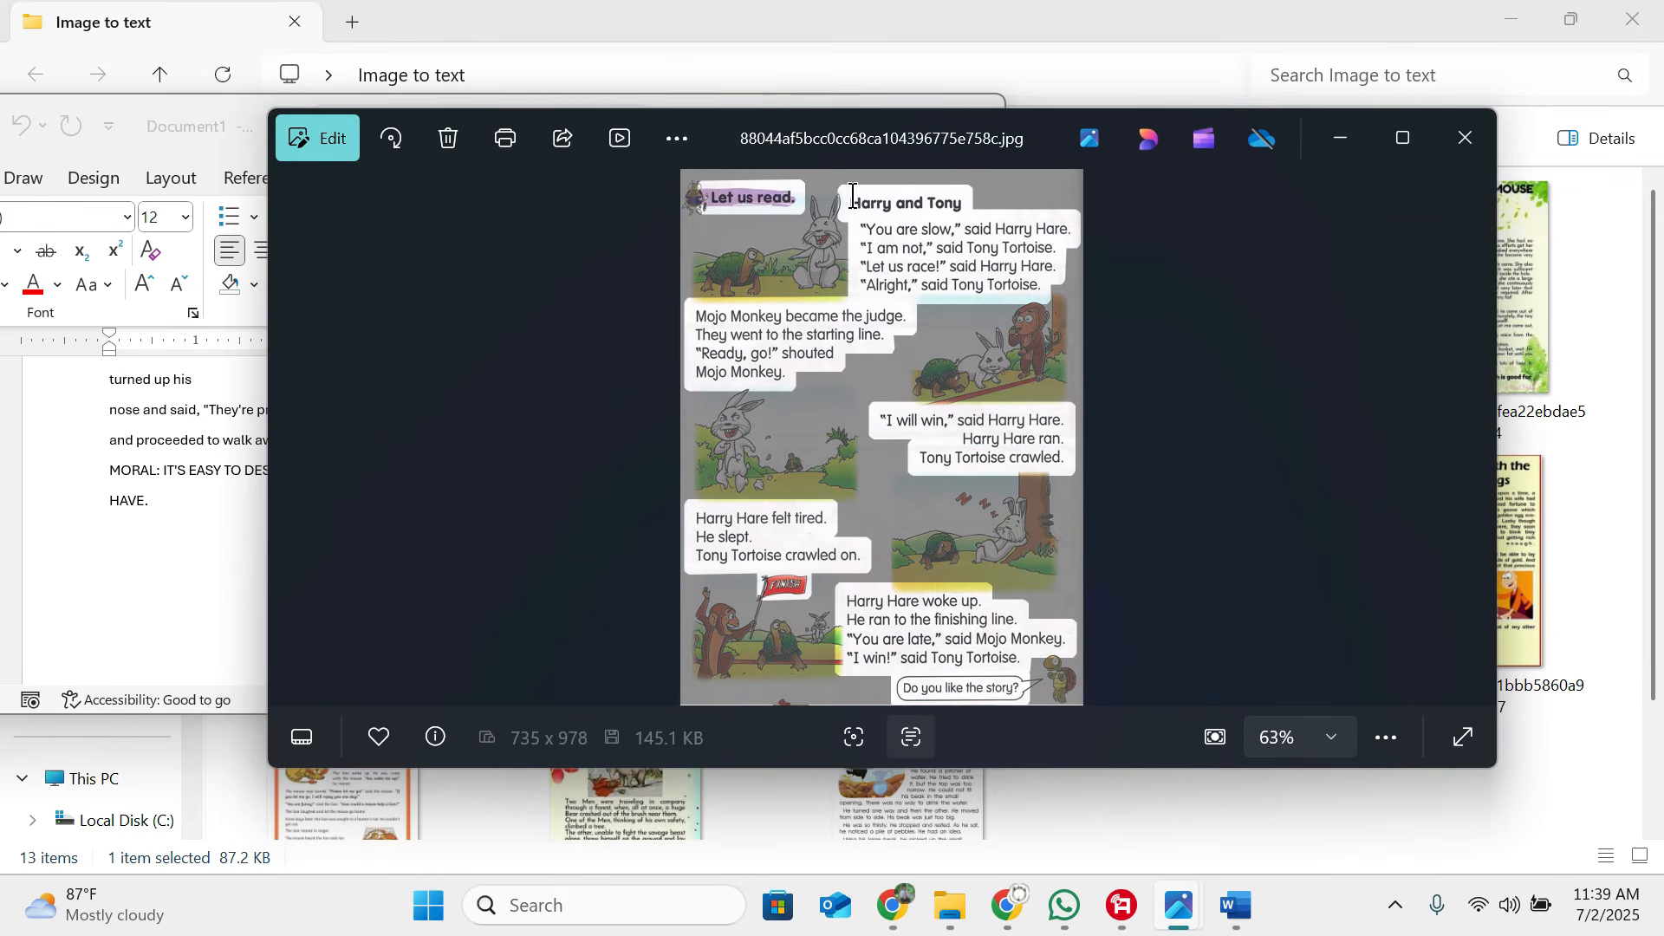
drag(903, 284, 1026, 664)
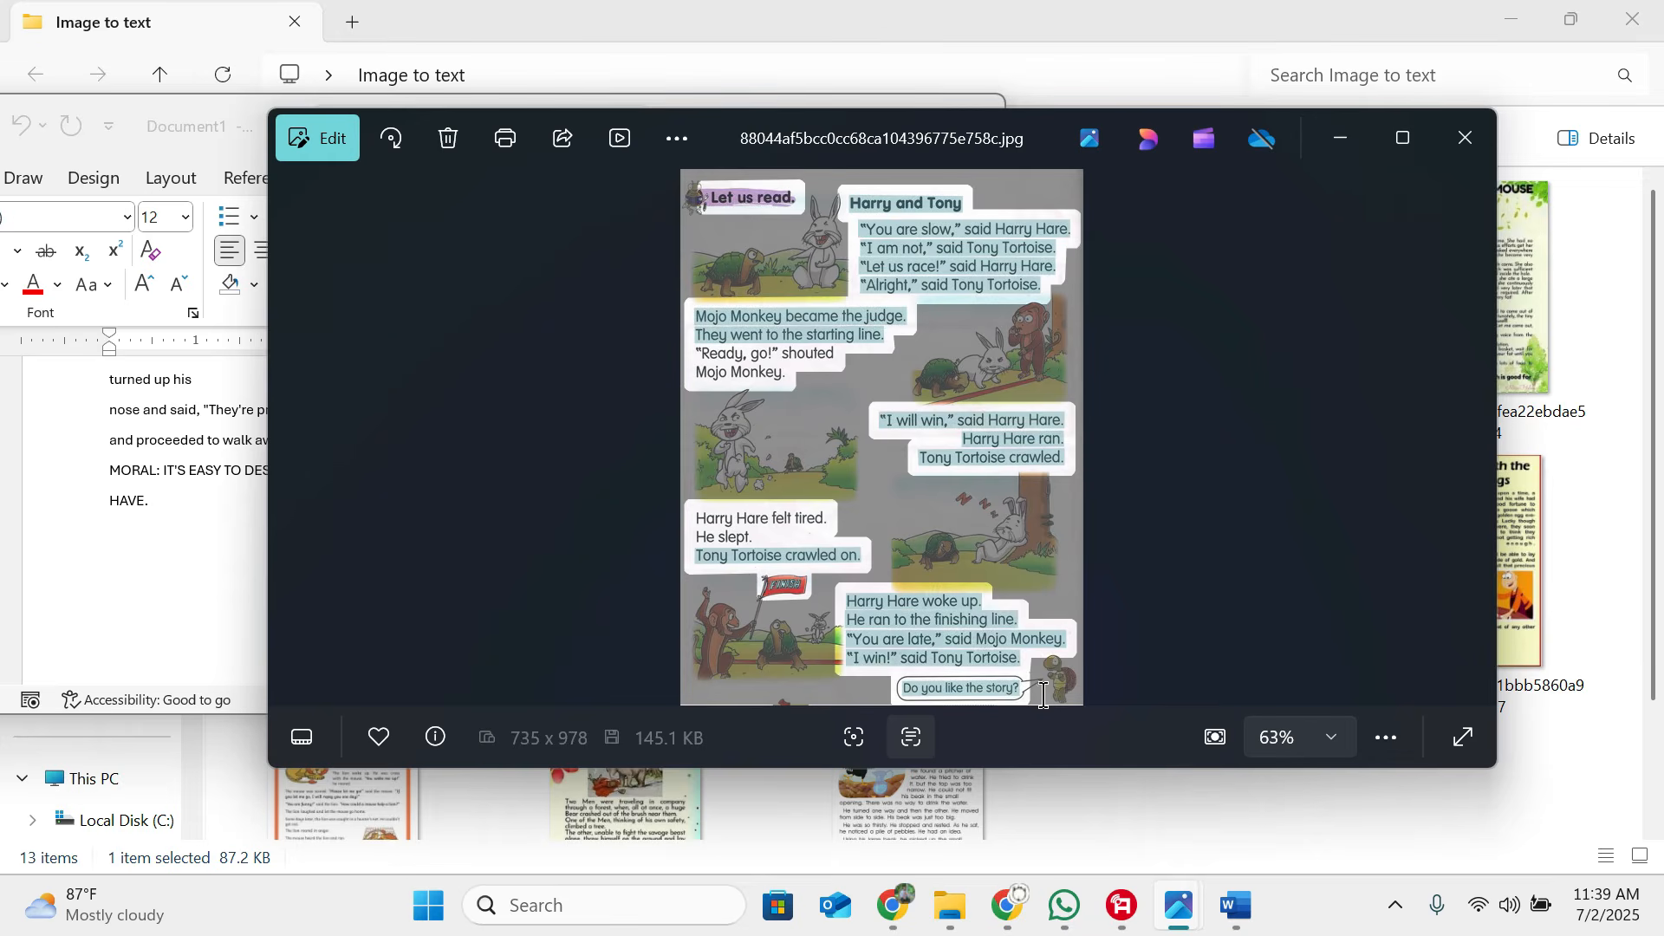
key(ctrl+c)
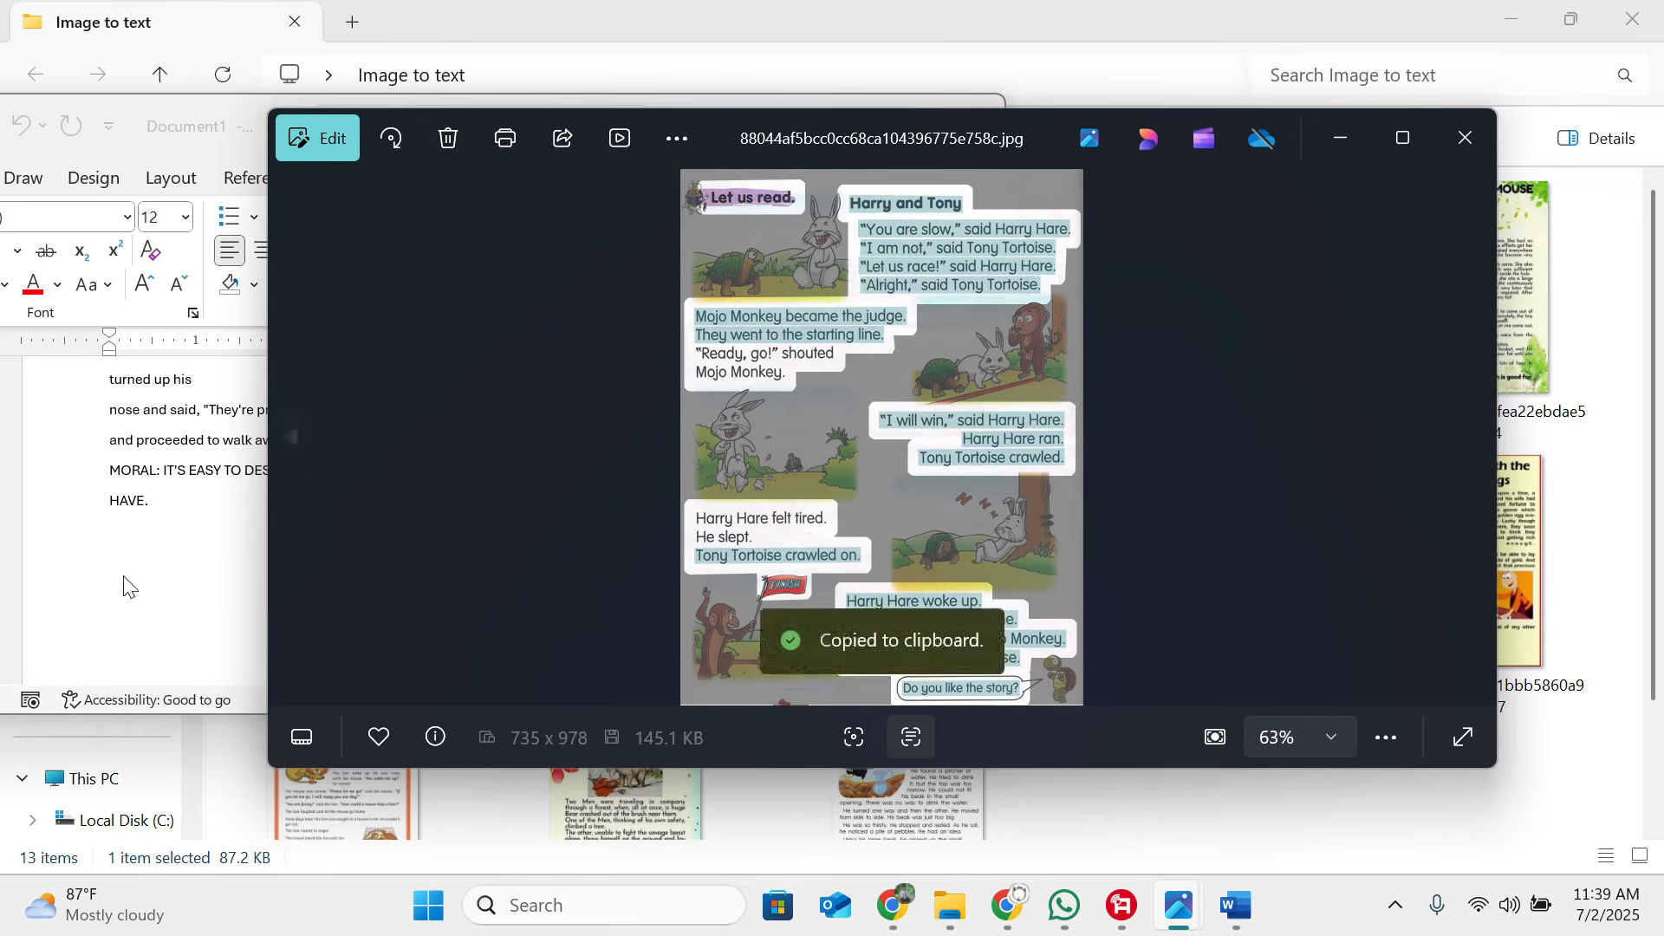
click(132, 595)
key(ctrl+v)
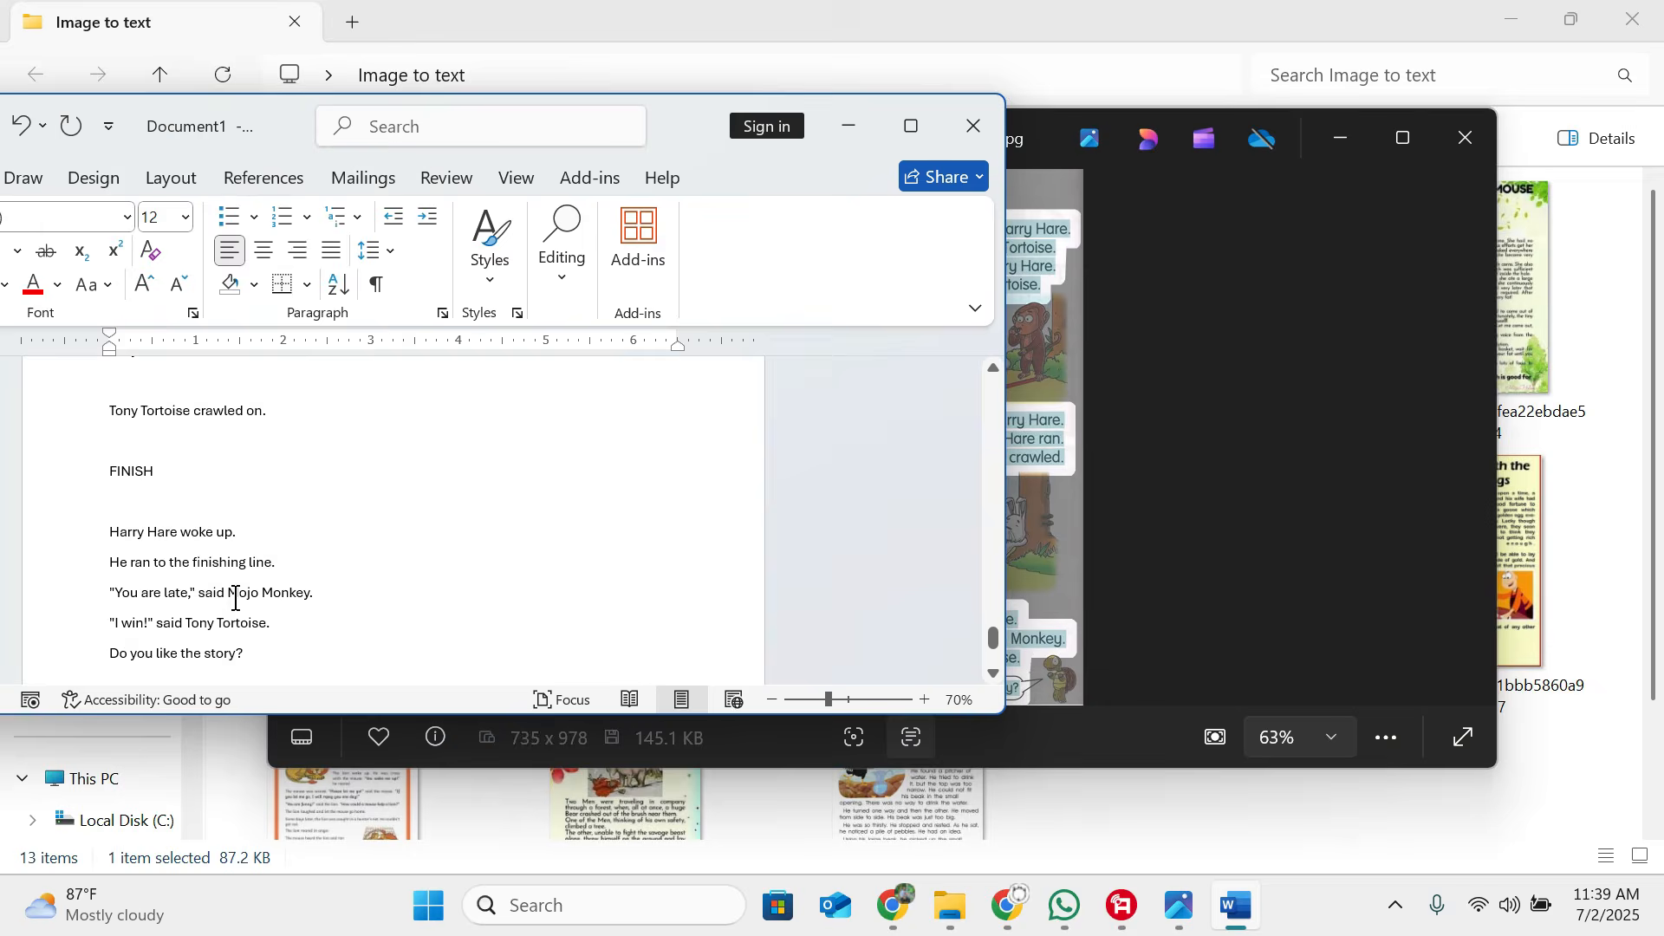
Step: Return to Photos, advance to the Farmer and his Sons image, scan it and copy its text from title to moral
click(1088, 594)
click(1484, 432)
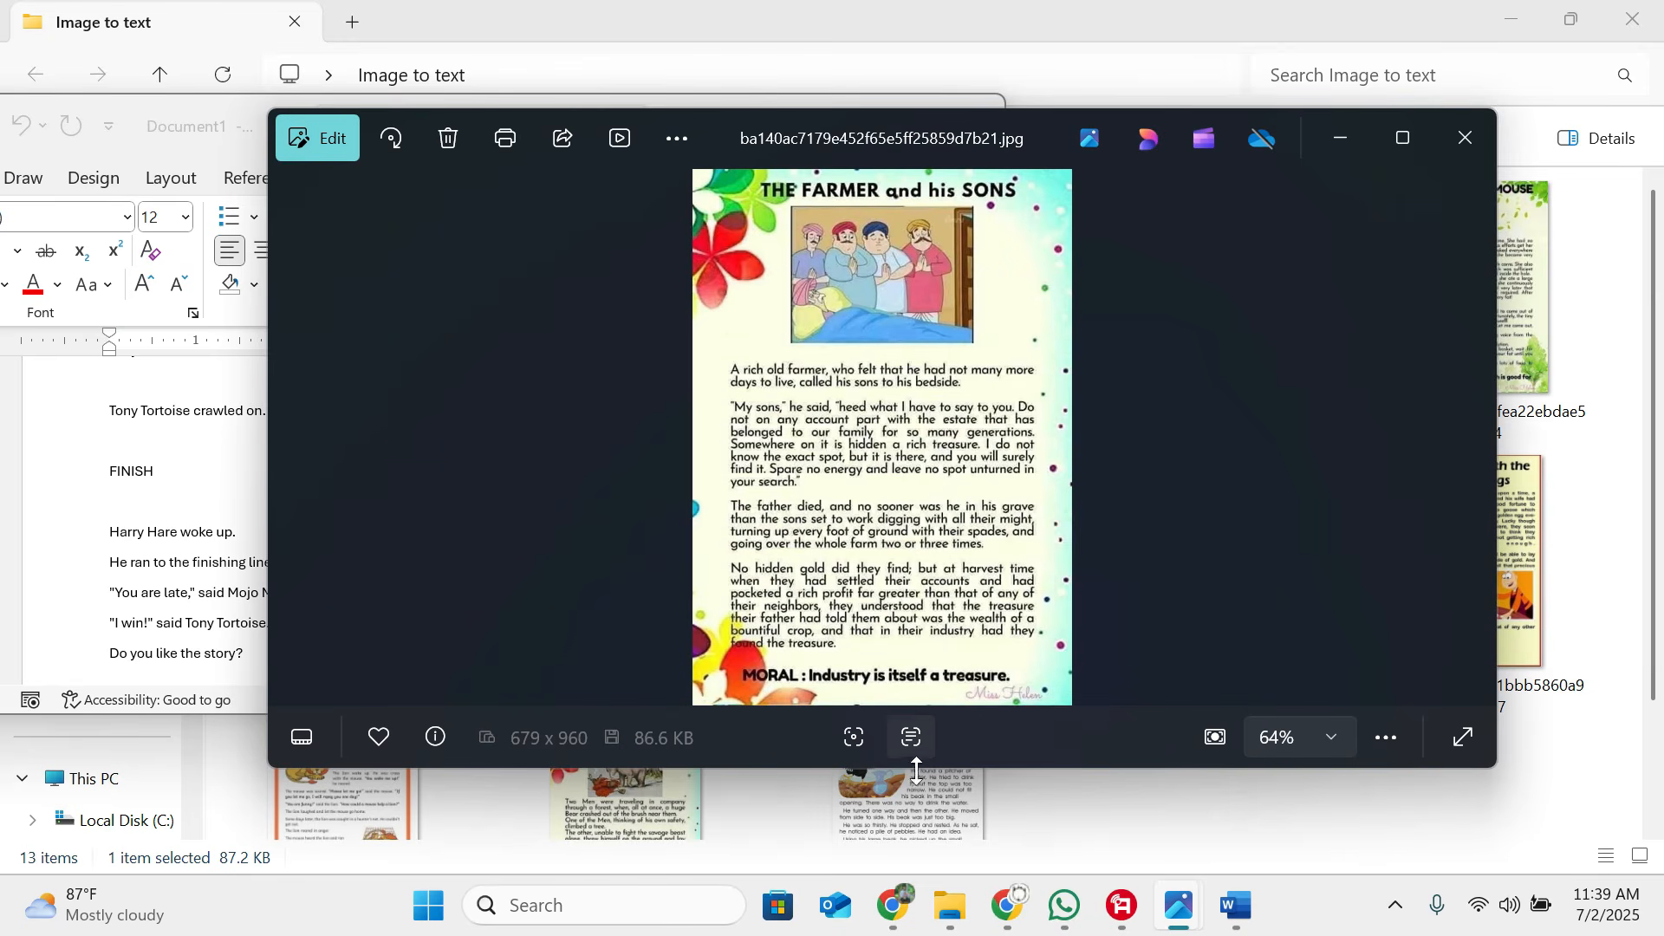
click(908, 735)
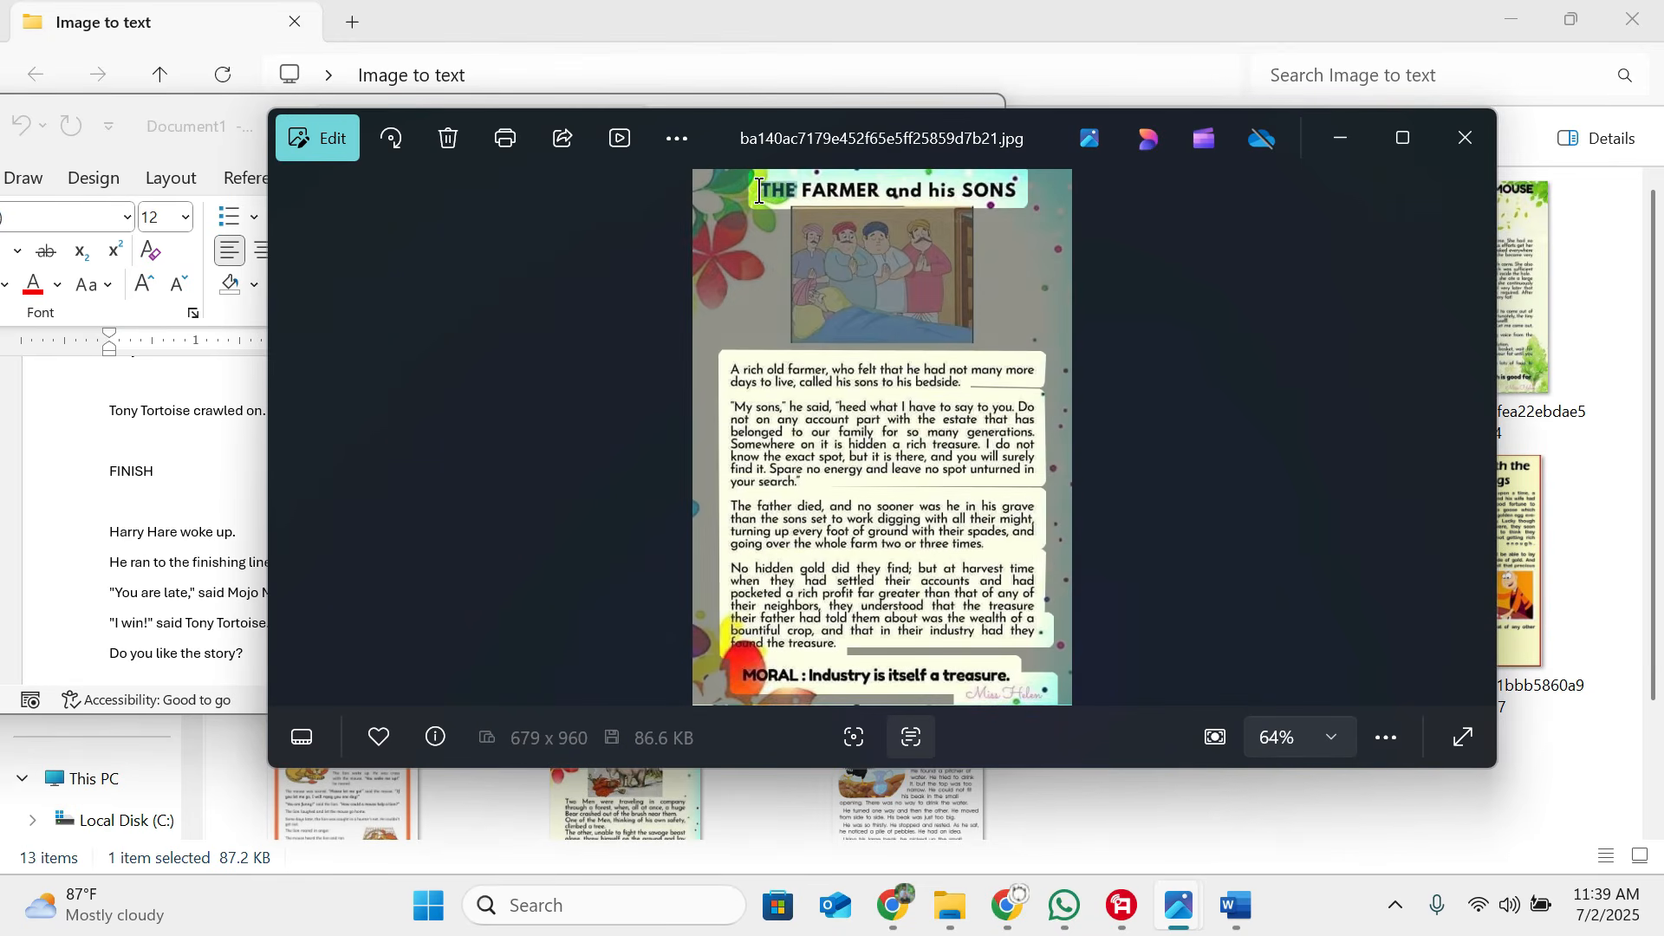
drag(759, 191, 1025, 630)
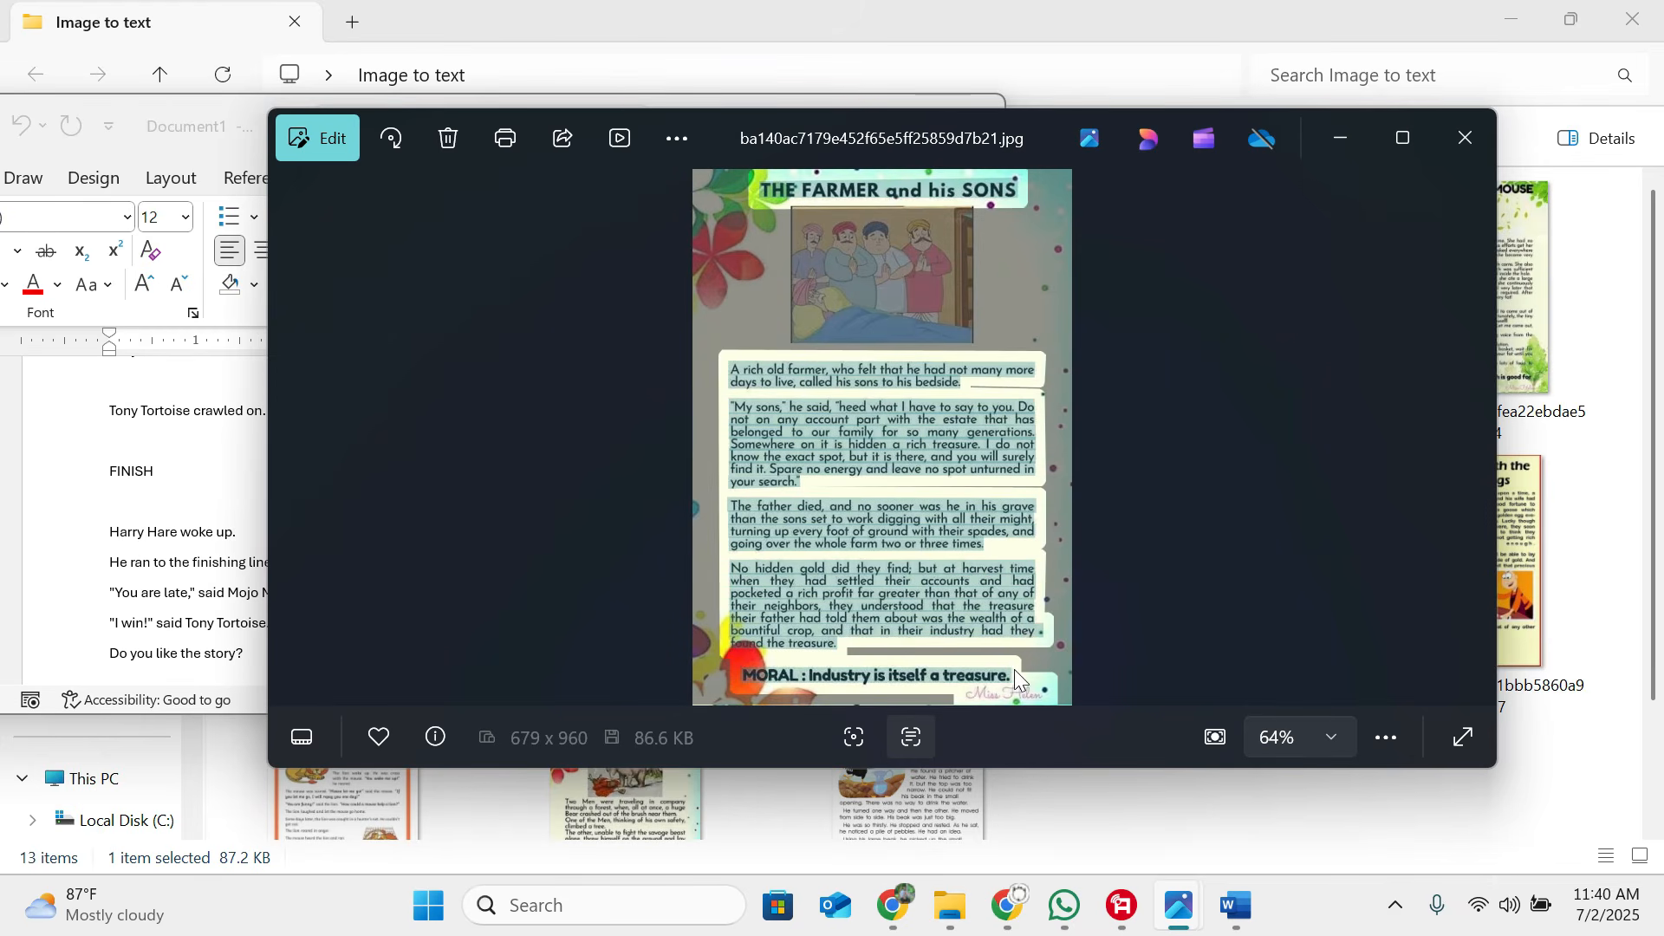
key(ctrl+c)
Step: In the Word document, paste the Farmer and his Sons text below the Harry and Tony story and add blank lines after it
click(141, 624)
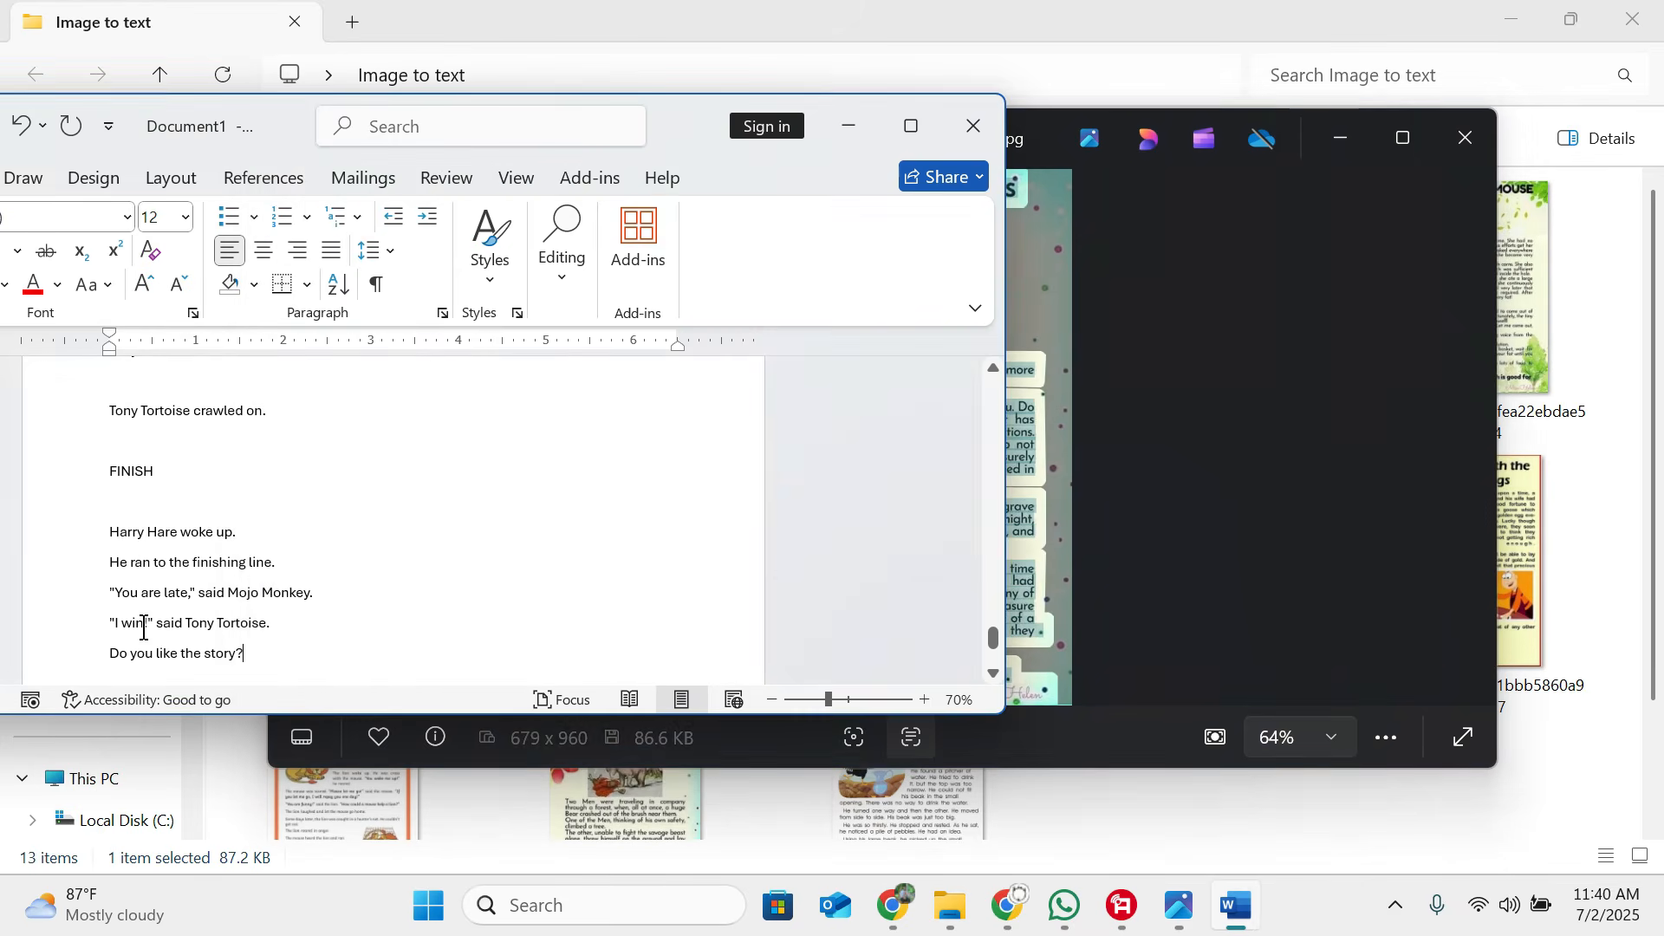
scroll(404, 567, down, 3)
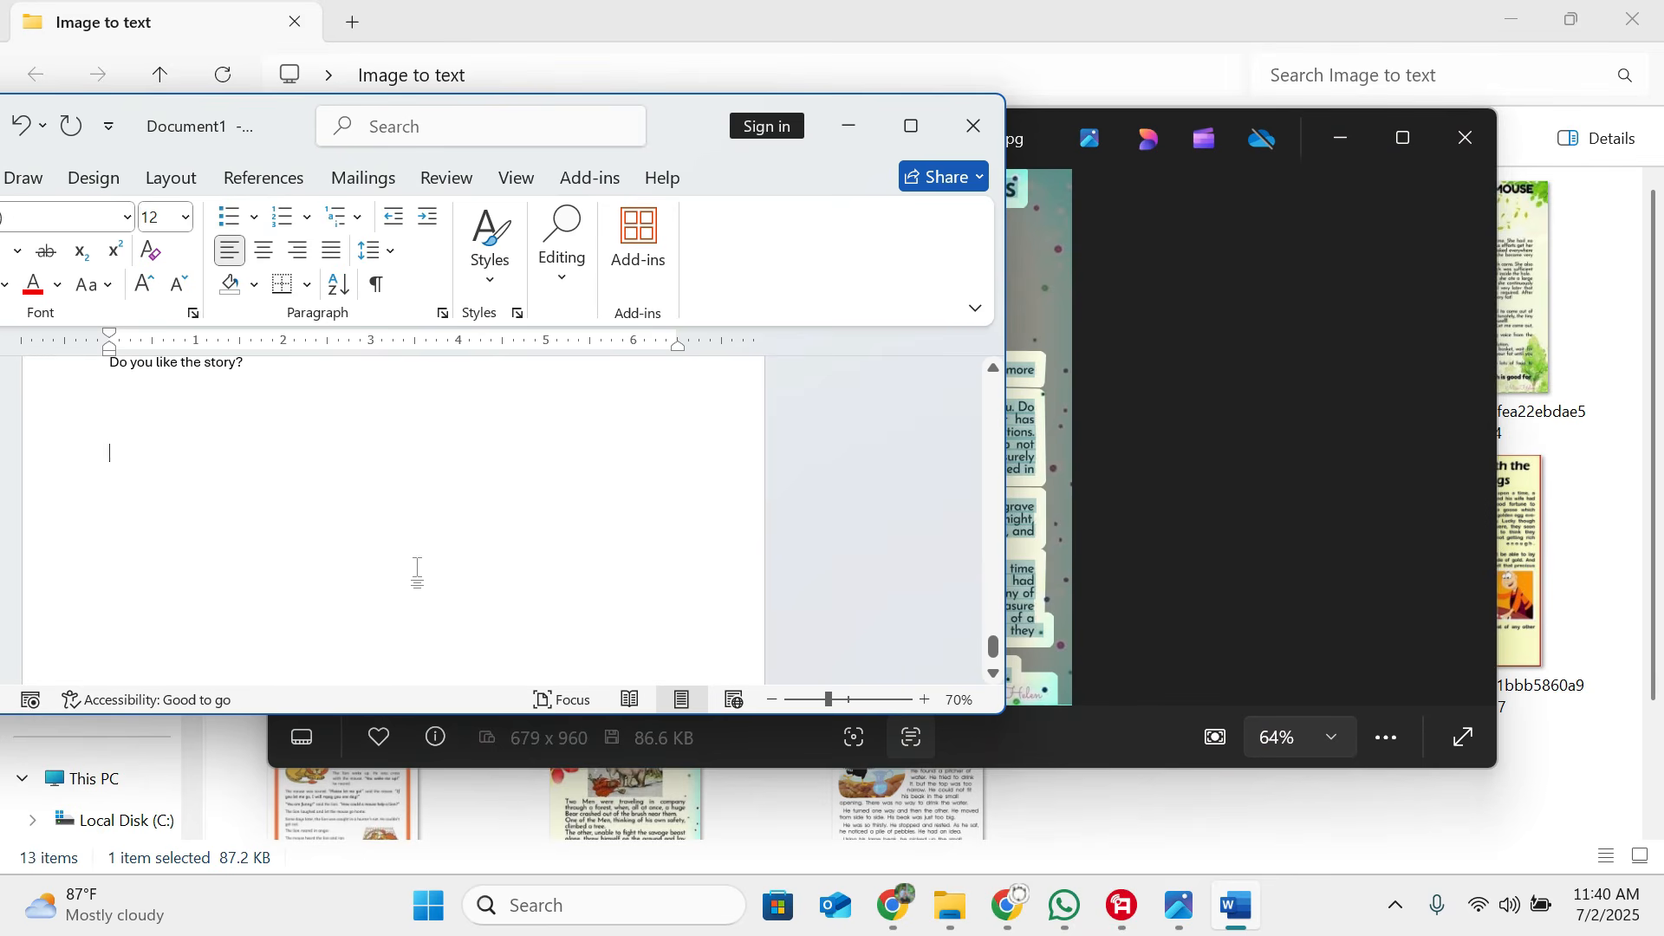
key(ctrl+v)
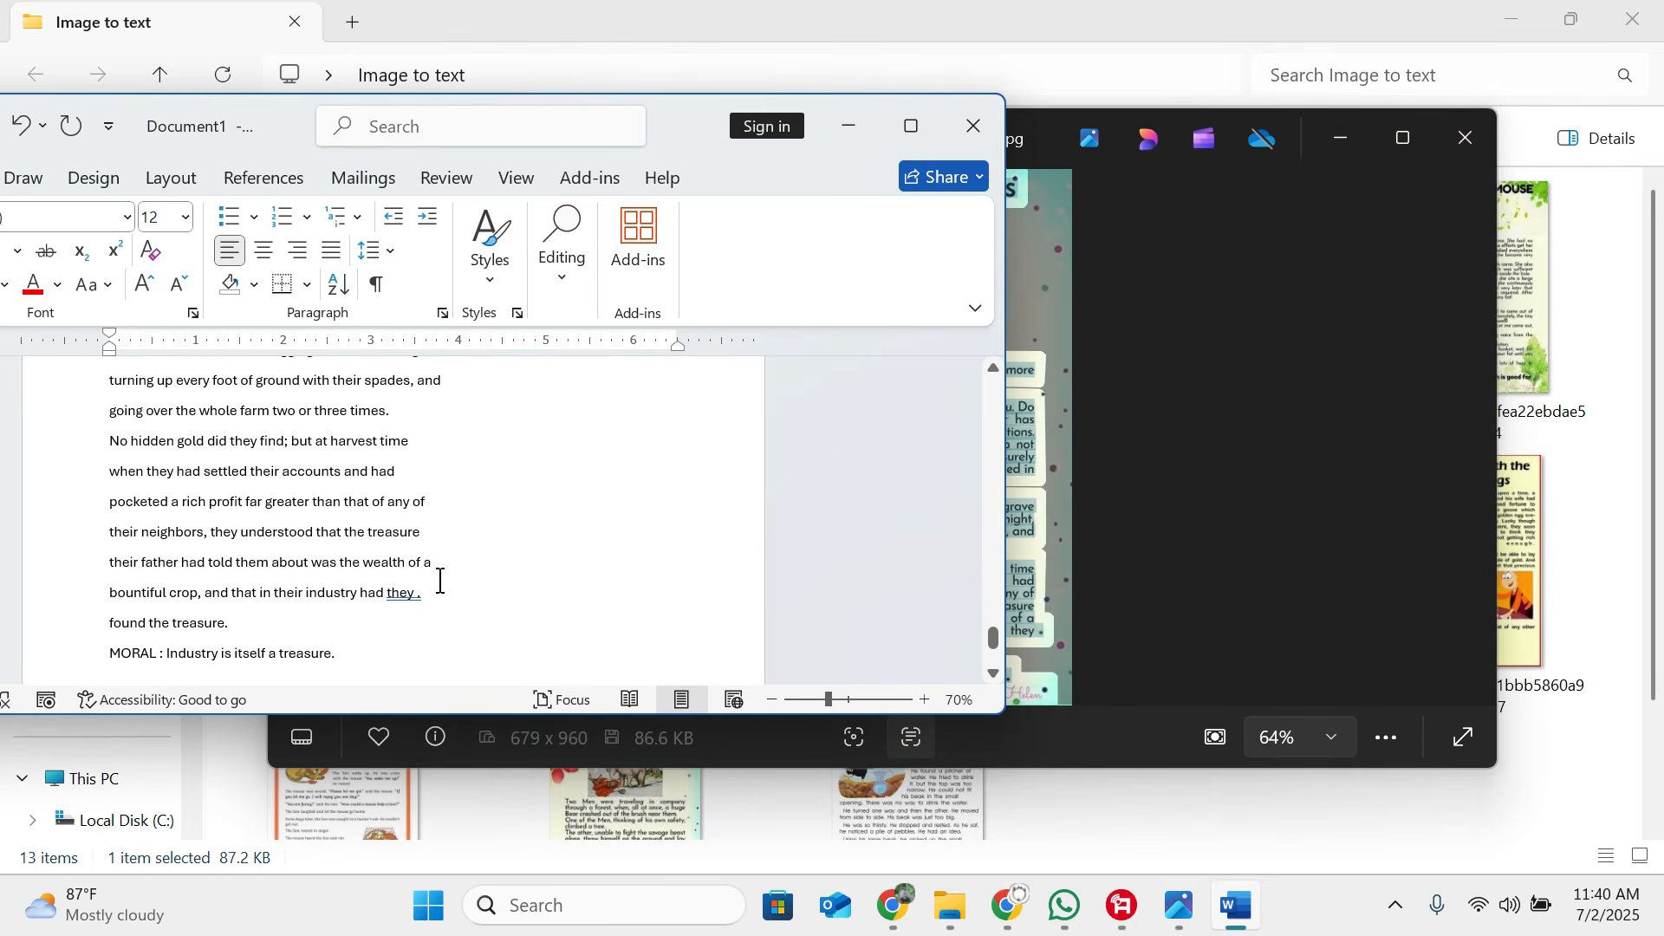
key(Return)
key(Return)
key(Return)
key(Return)
Step: Scan the Goose with the Golden Eggs image in Photos, copy all its text and paste it at the end of the Word document
click(1473, 437)
click(910, 737)
key(ctrl+a)
key(ctrl+c)
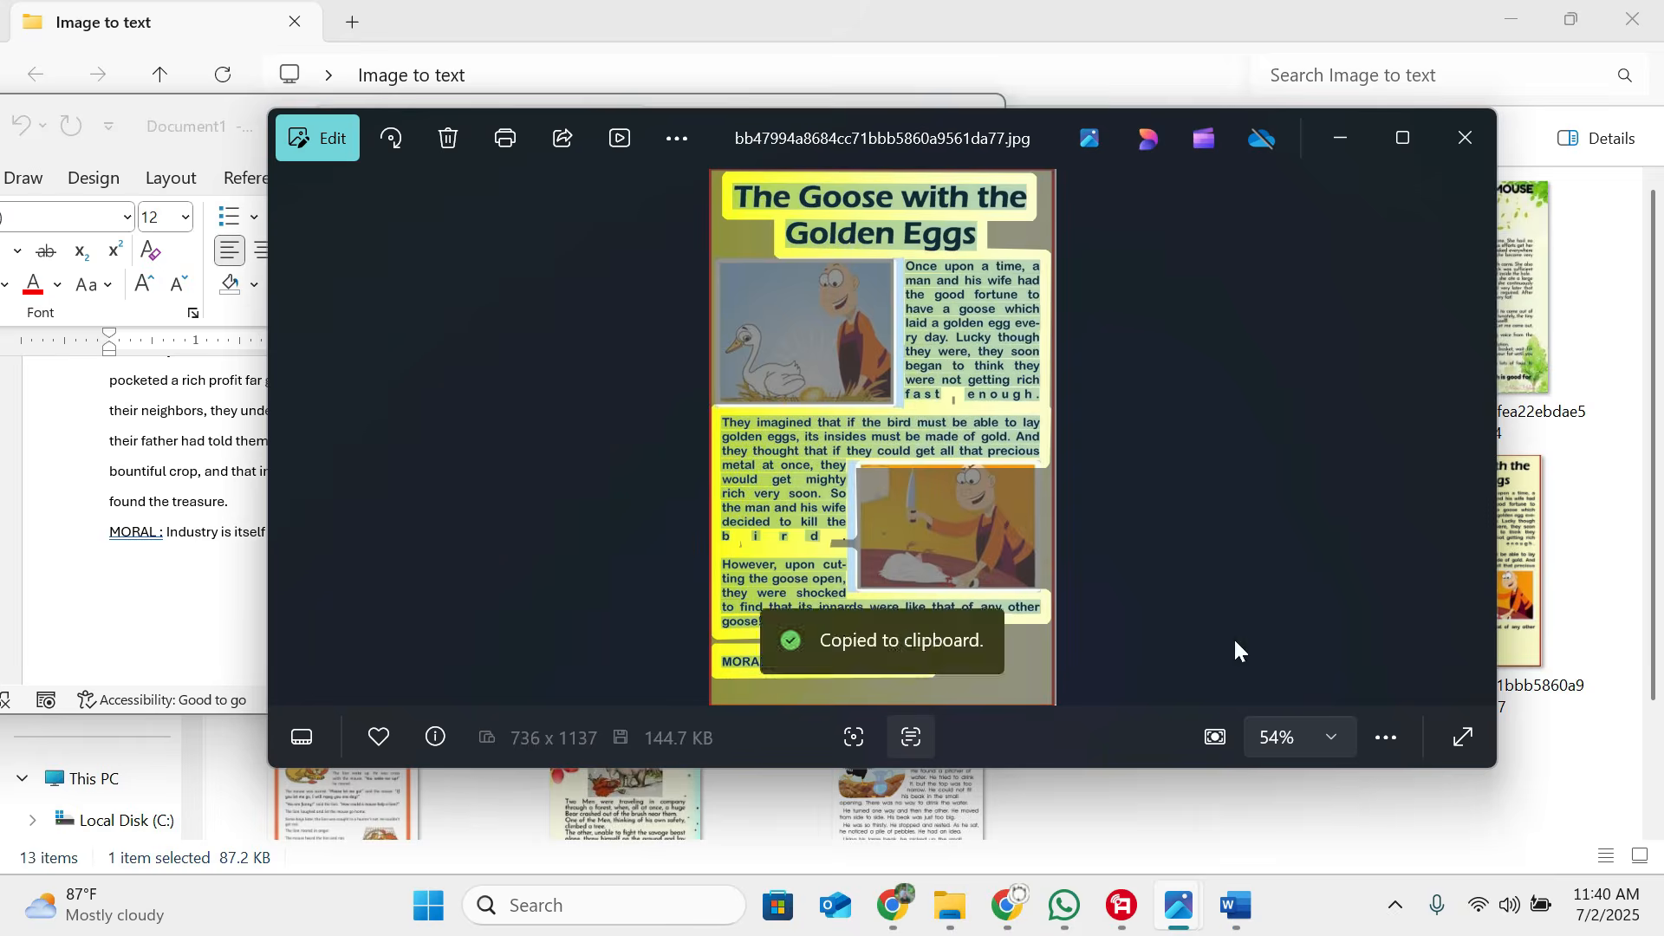
click(1235, 906)
key(ctrl+v)
Step: Return to Photos, advance to the Crow and the Pitcher image, scan it and copy the text from the title to the story's last line
click(1389, 468)
click(1474, 437)
click(910, 737)
key(ctrl+a)
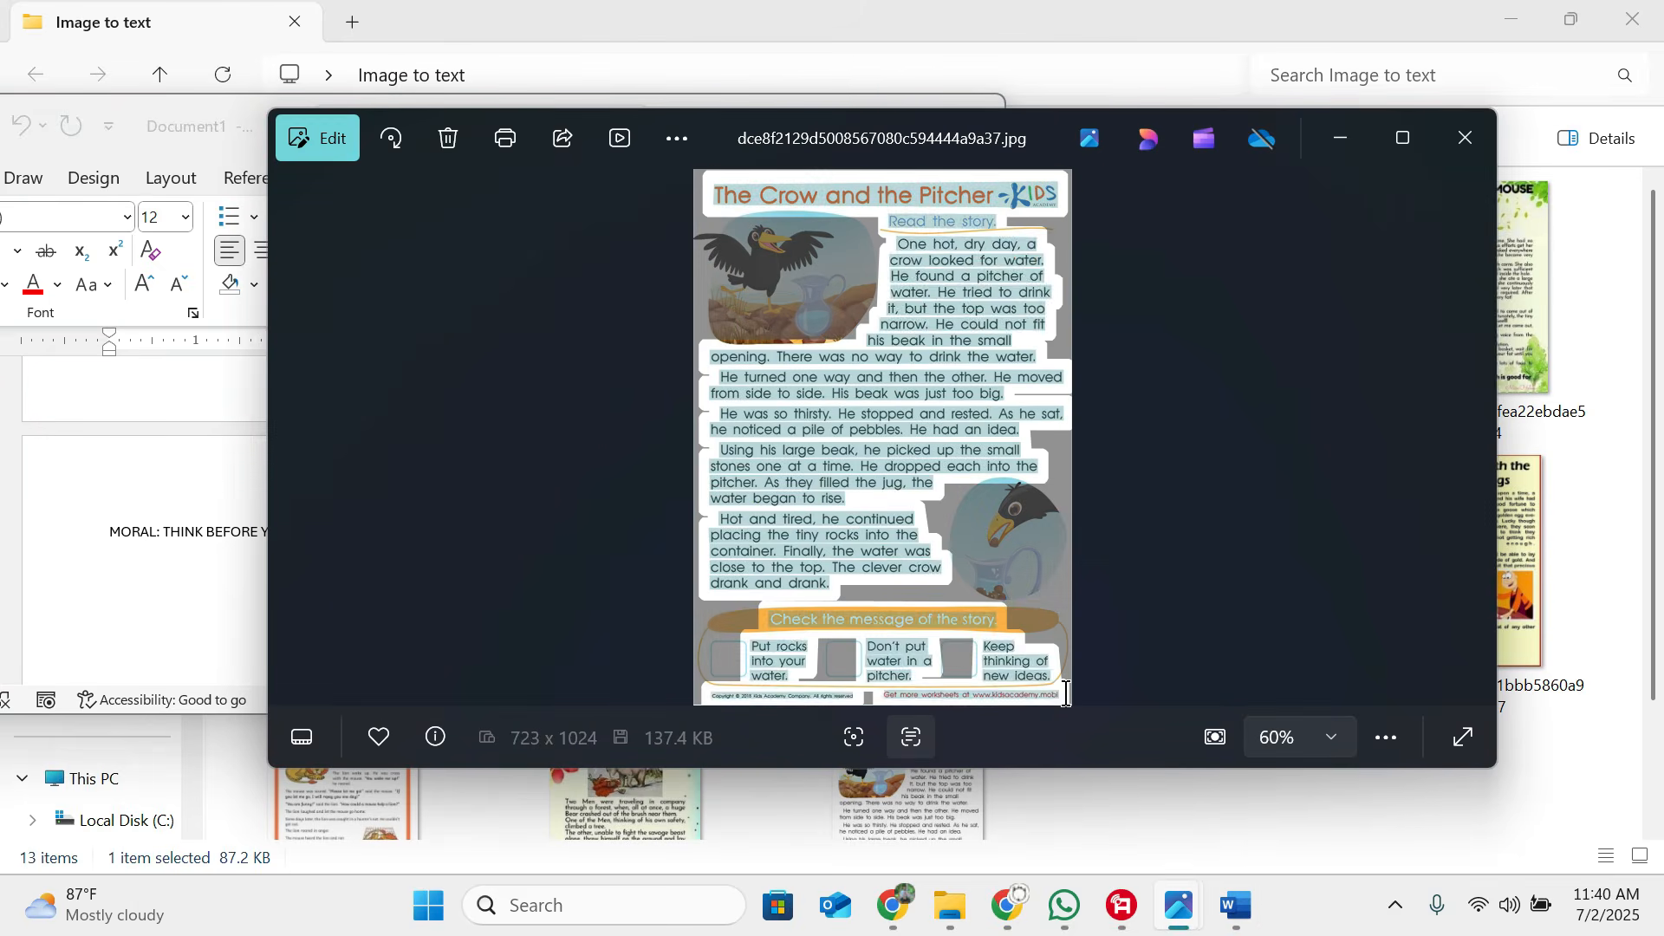
drag(714, 192, 834, 585)
key(ctrl+c)
Step: In the Word document, paste the Crow and the Pitcher text after the Golden Eggs story and add blank lines below it
click(208, 599)
key(ctrl+v)
key(Return)
key(Return)
key(Return)
key(Return)
Step: Scan the Lion and the Mouse image in Photos, copy its text and paste it at the end of the Word document, followed by blank lines
click(1471, 442)
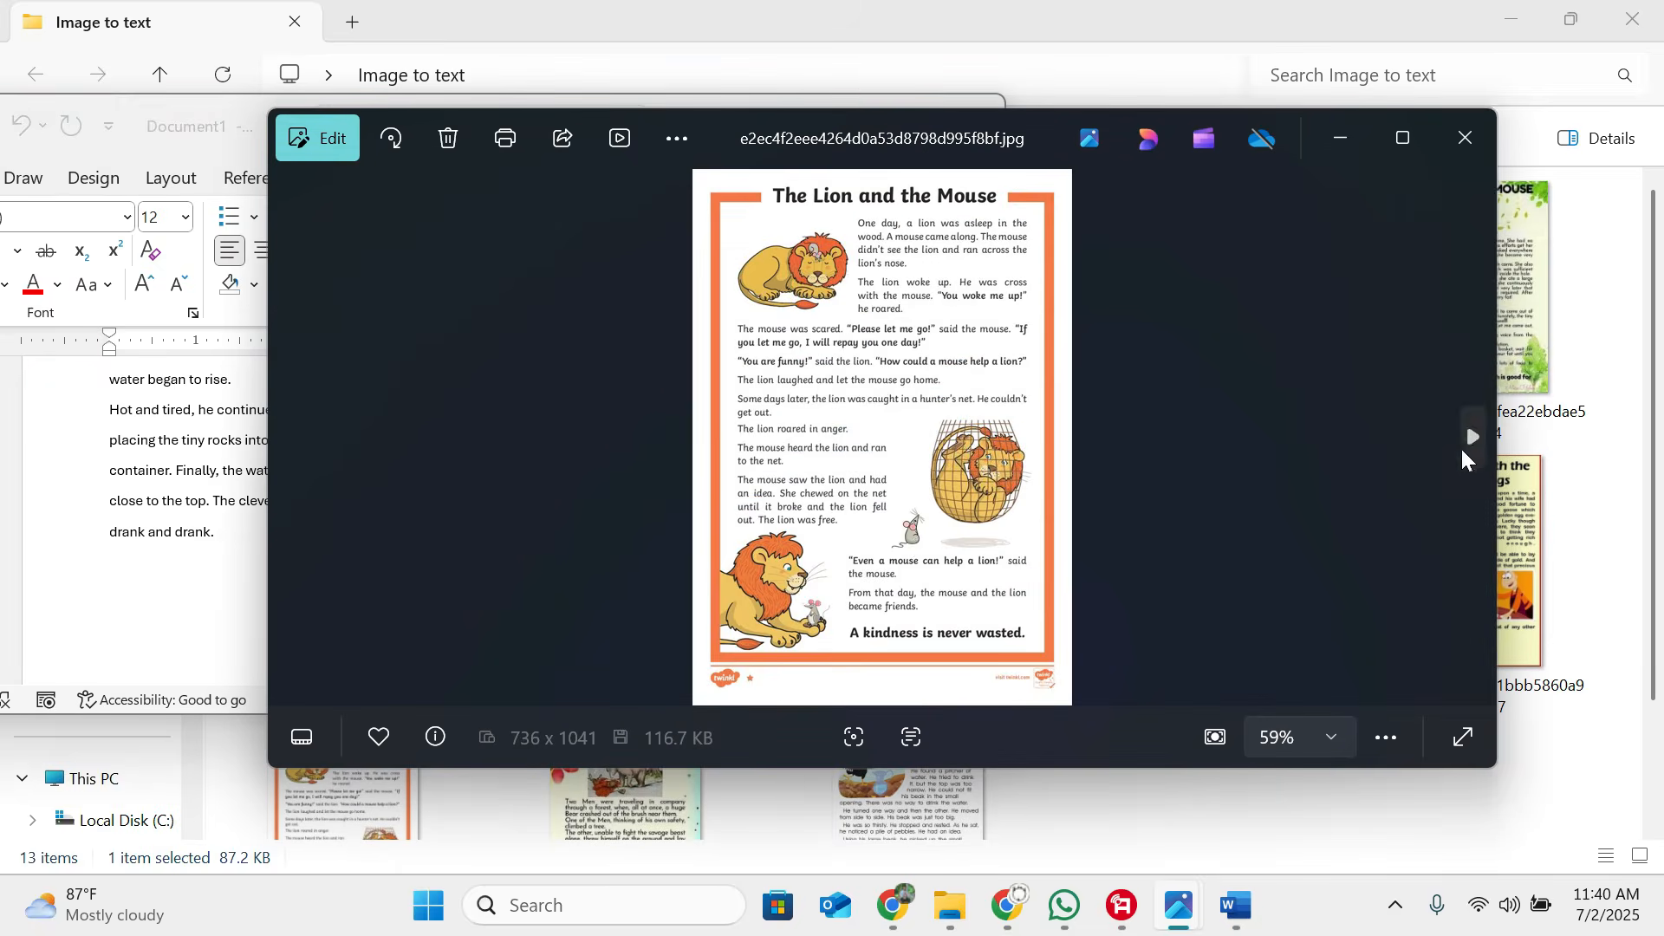
click(910, 737)
key(ctrl+a)
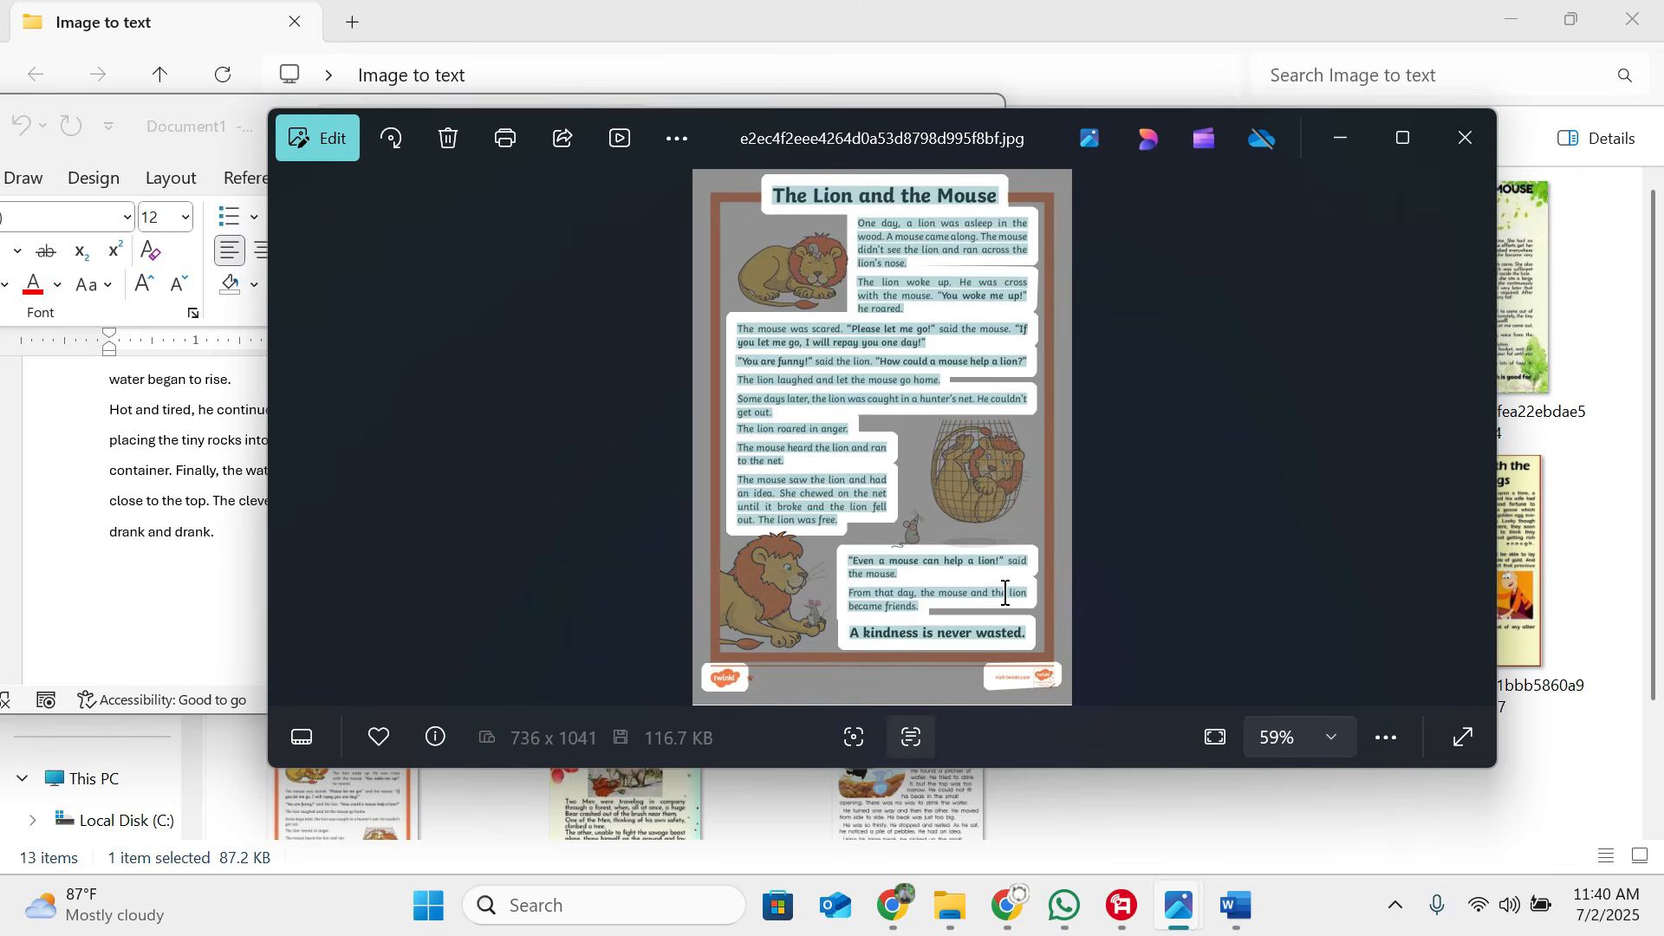
key(ctrl+c)
click(208, 600)
key(ctrl+v)
key(Return)
key(Return)
Step: Scan the Two Travelers and a Bear image in Photos, copy its text from title to moral and paste it into the Word document
click(1471, 442)
click(910, 737)
drag(756, 193, 937, 677)
key(ctrl+c)
click(196, 601)
key(ctrl+v)
Step: Close the Photos viewer and look over the story images in the Image to text folder
click(1463, 513)
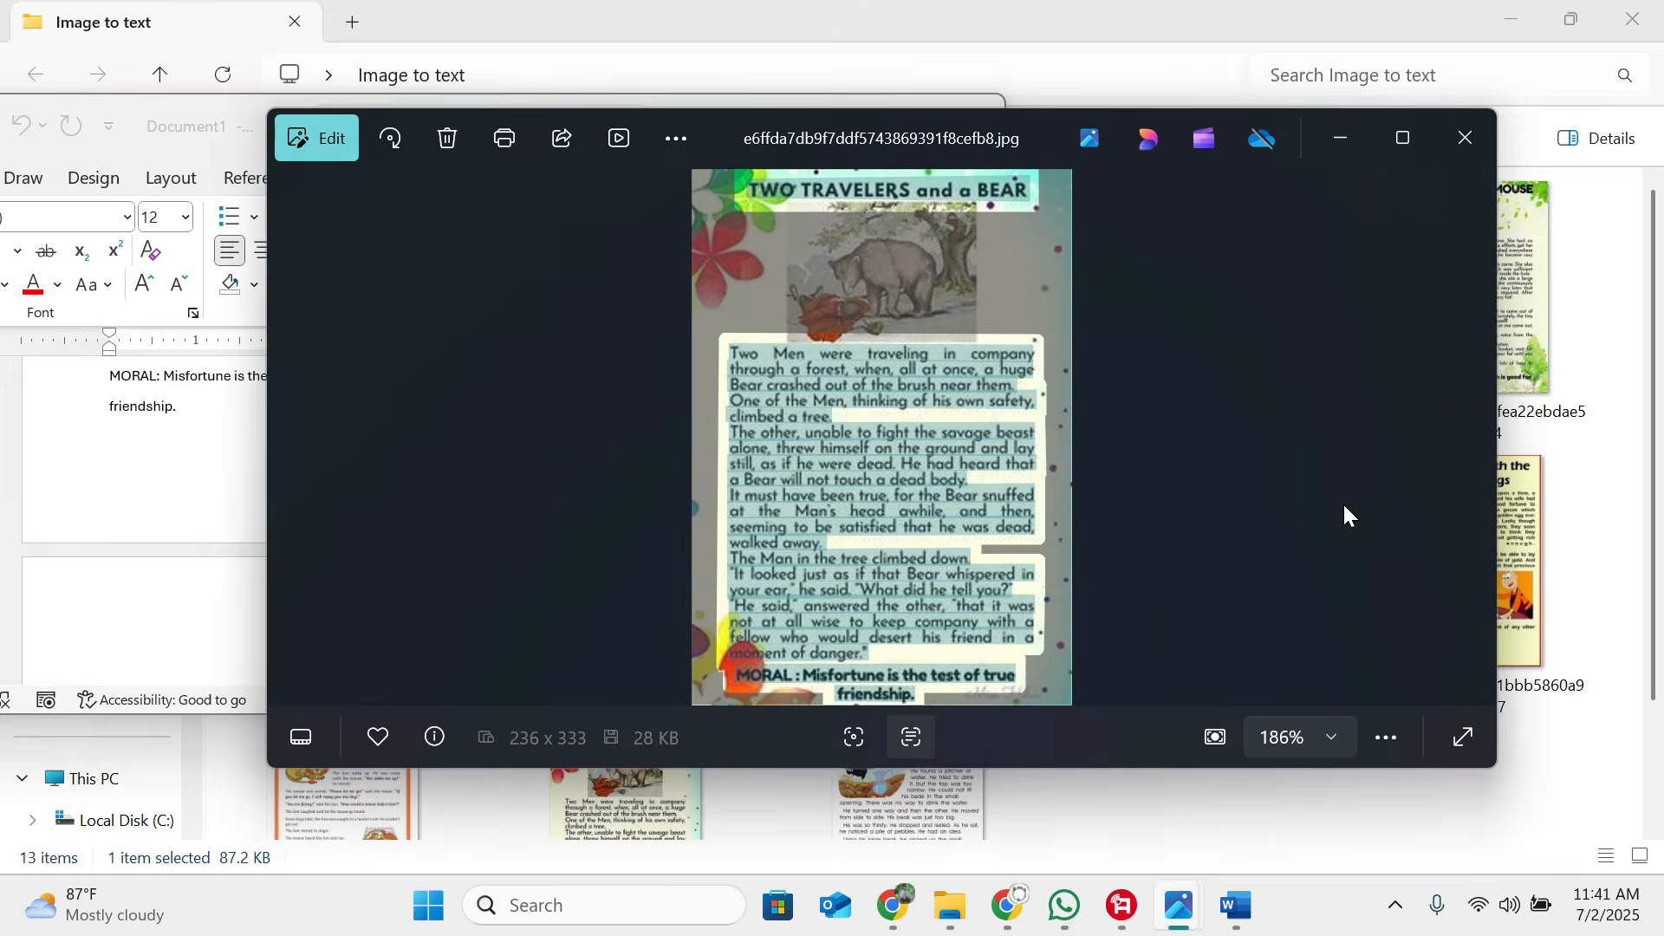
click(1472, 137)
click(1121, 743)
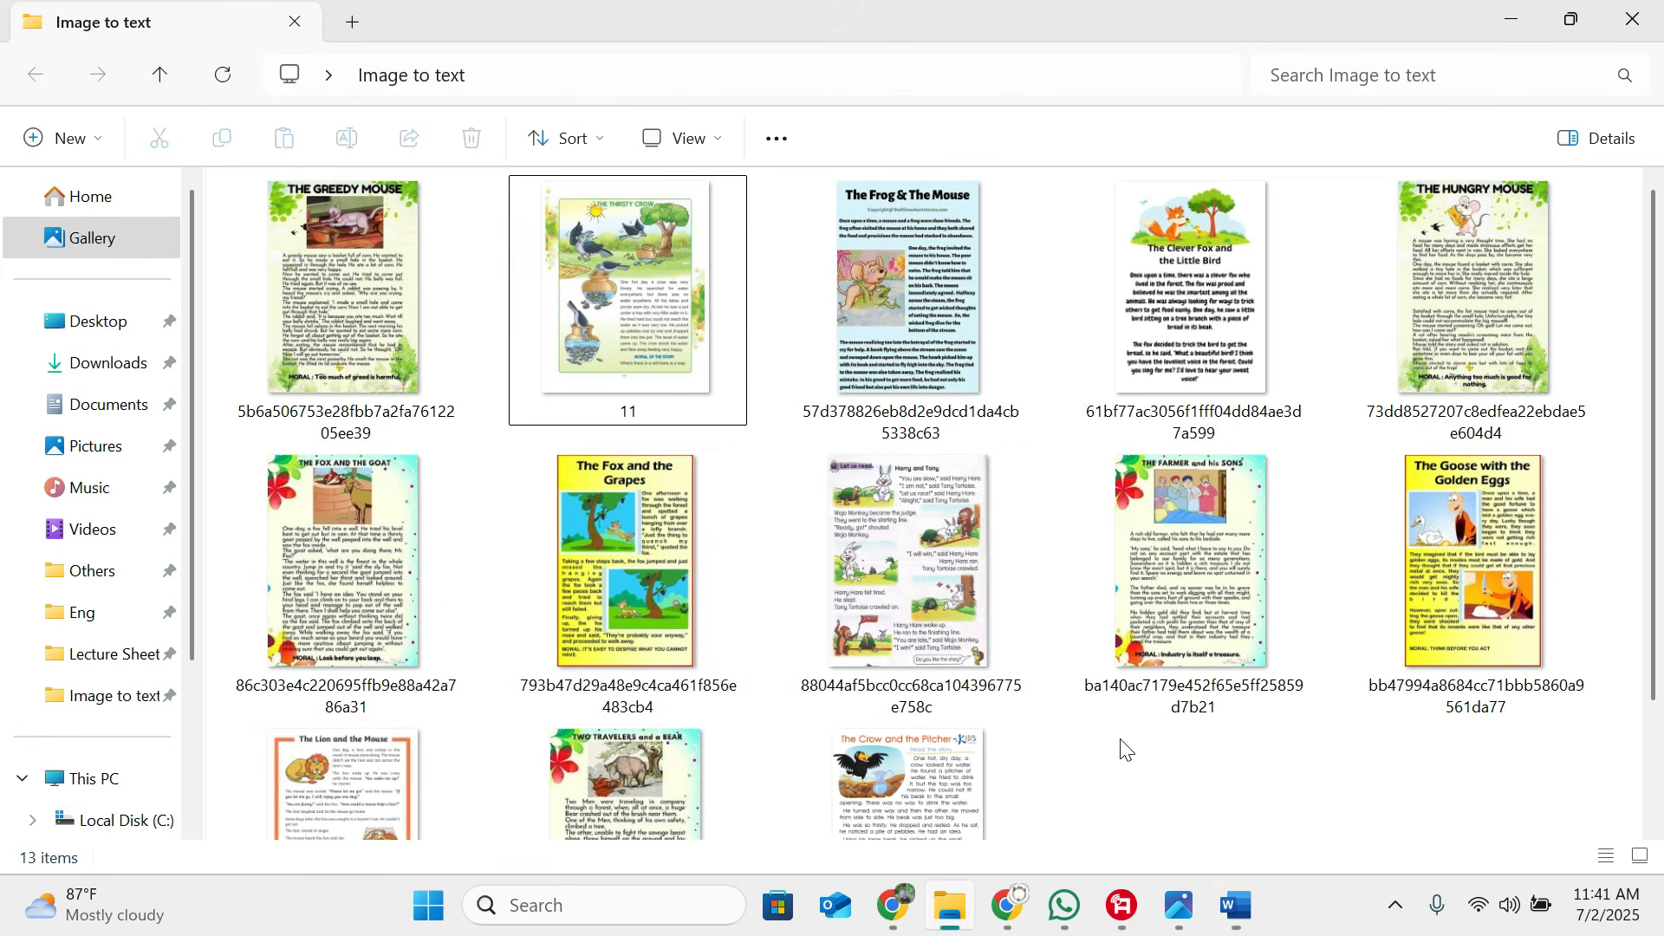
scroll(828, 735, down, 2)
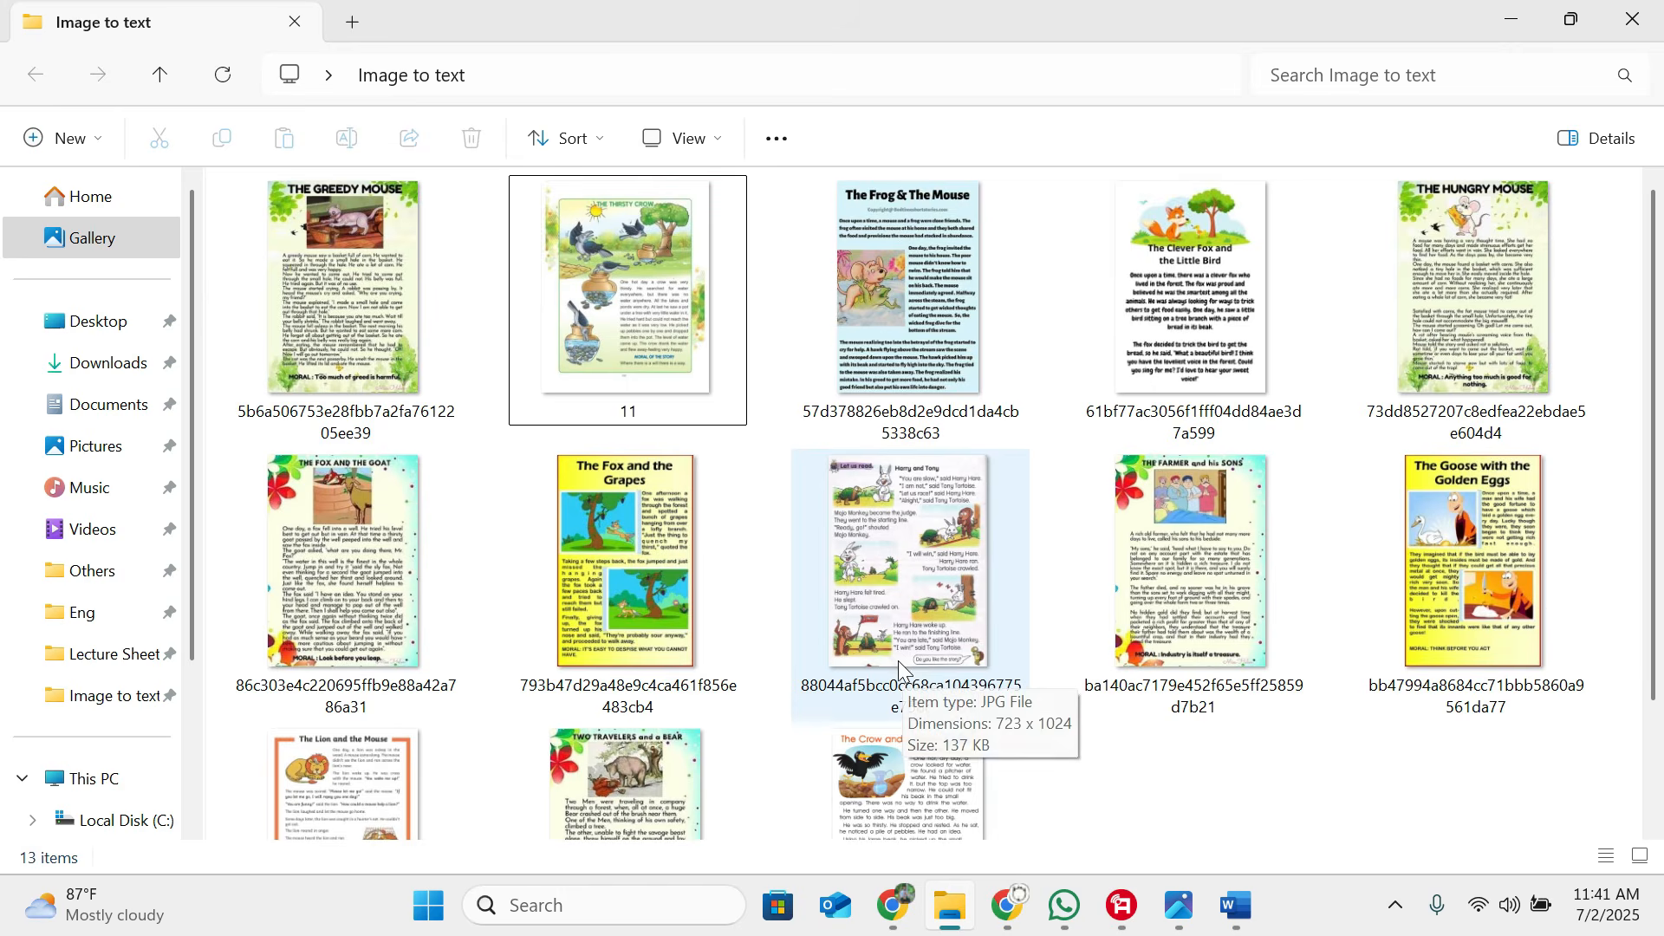
Step: Switch to the Word document and review all the pasted stories across its pages, from the Greedy Mouse to the last page and back
key(alt+Tab)
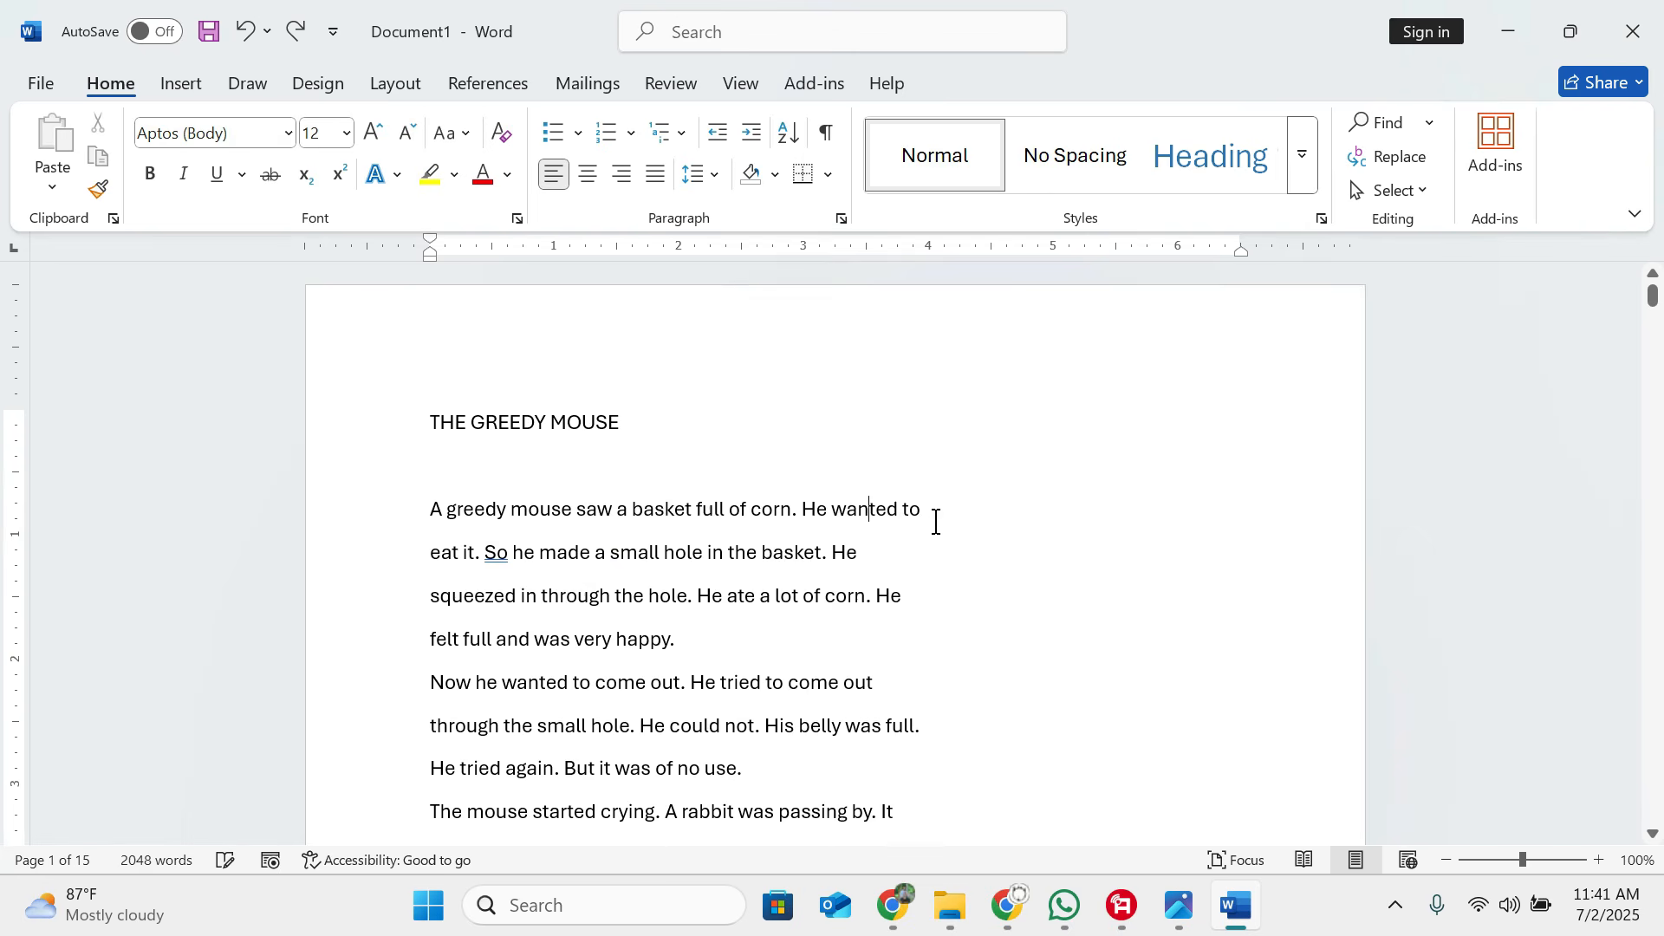
scroll(939, 512, down, 5)
ctrl+scroll(939, 504, up, 3)
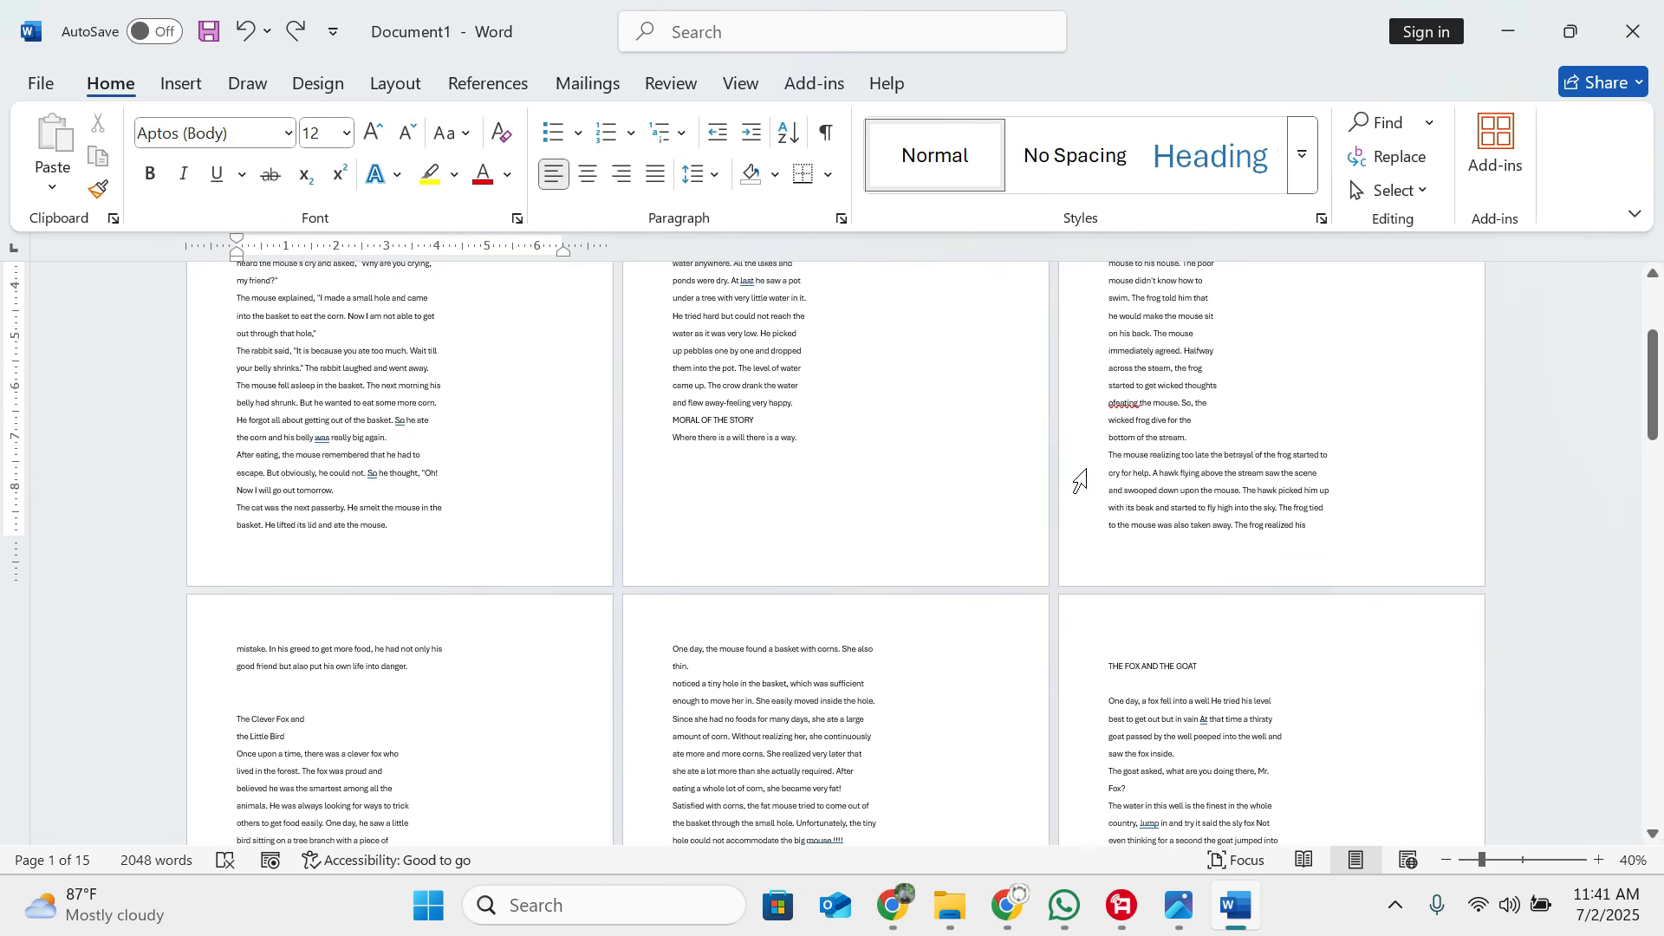
scroll(845, 492, down, 20)
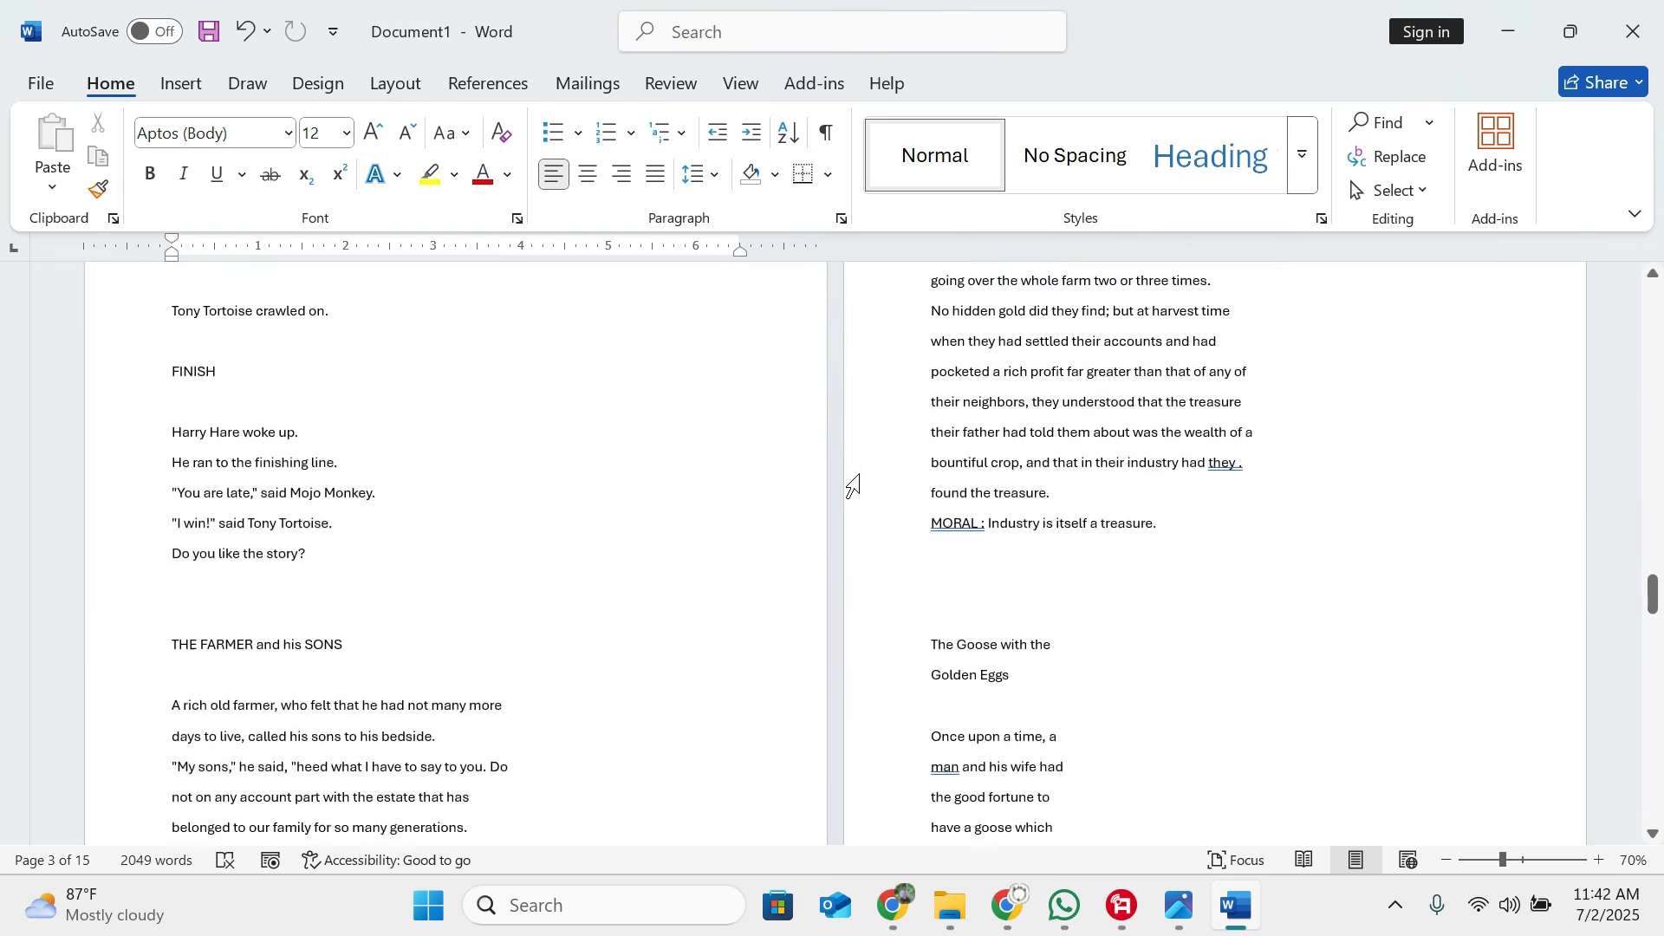
scroll(841, 475, down, 15)
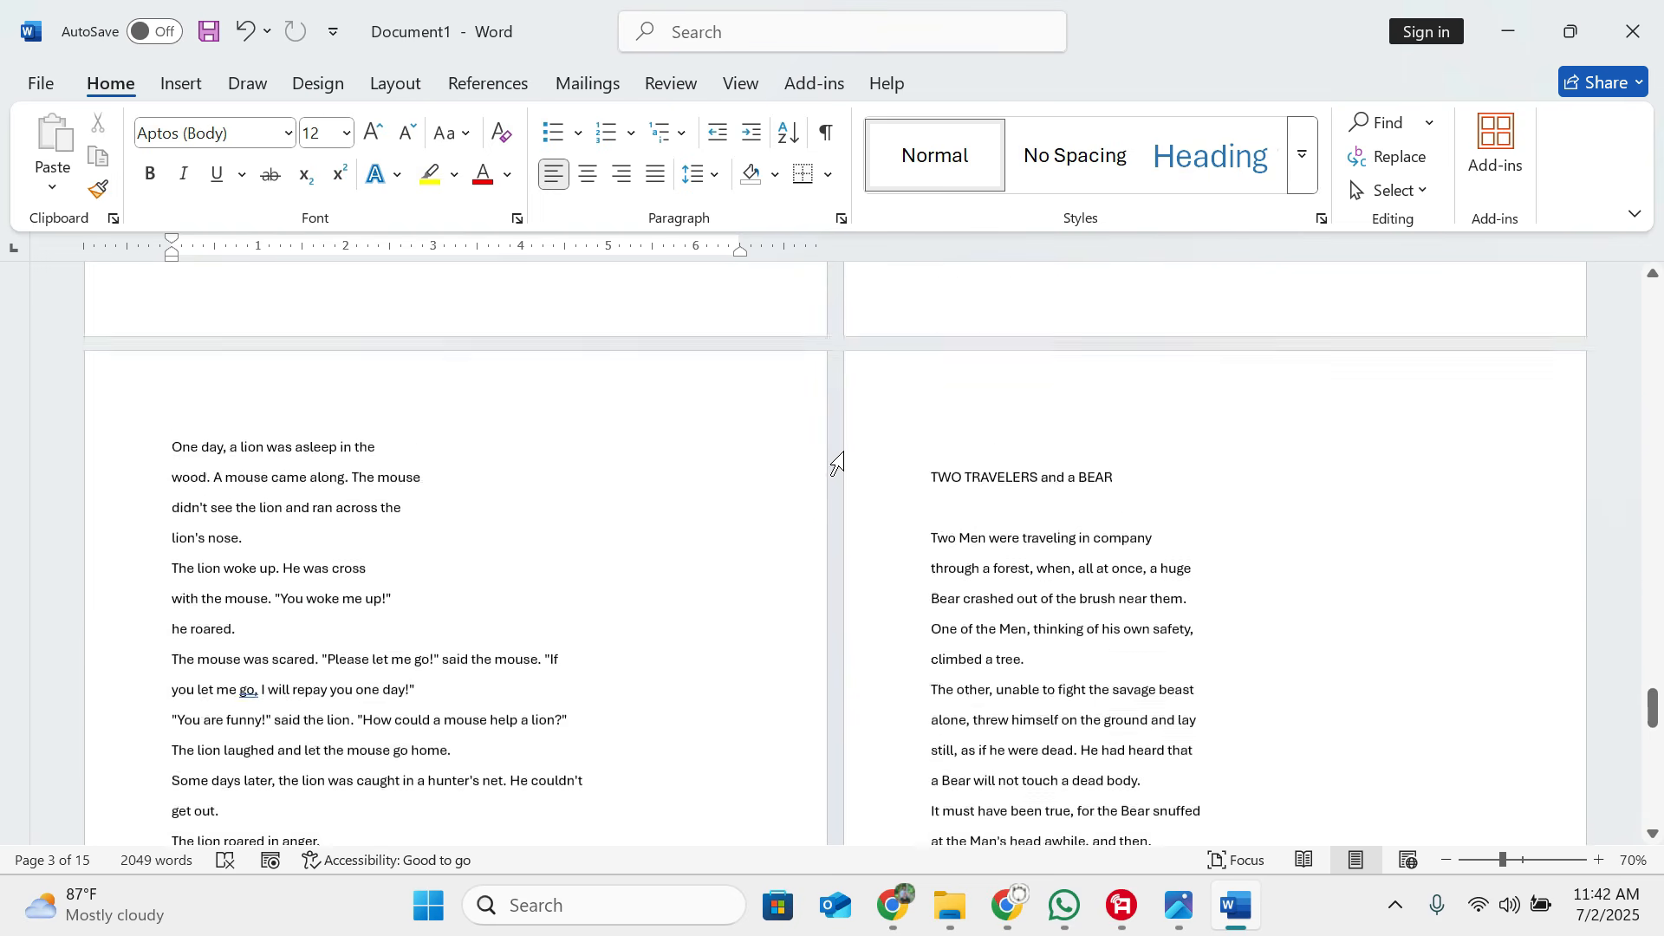
scroll(838, 464, down, 10)
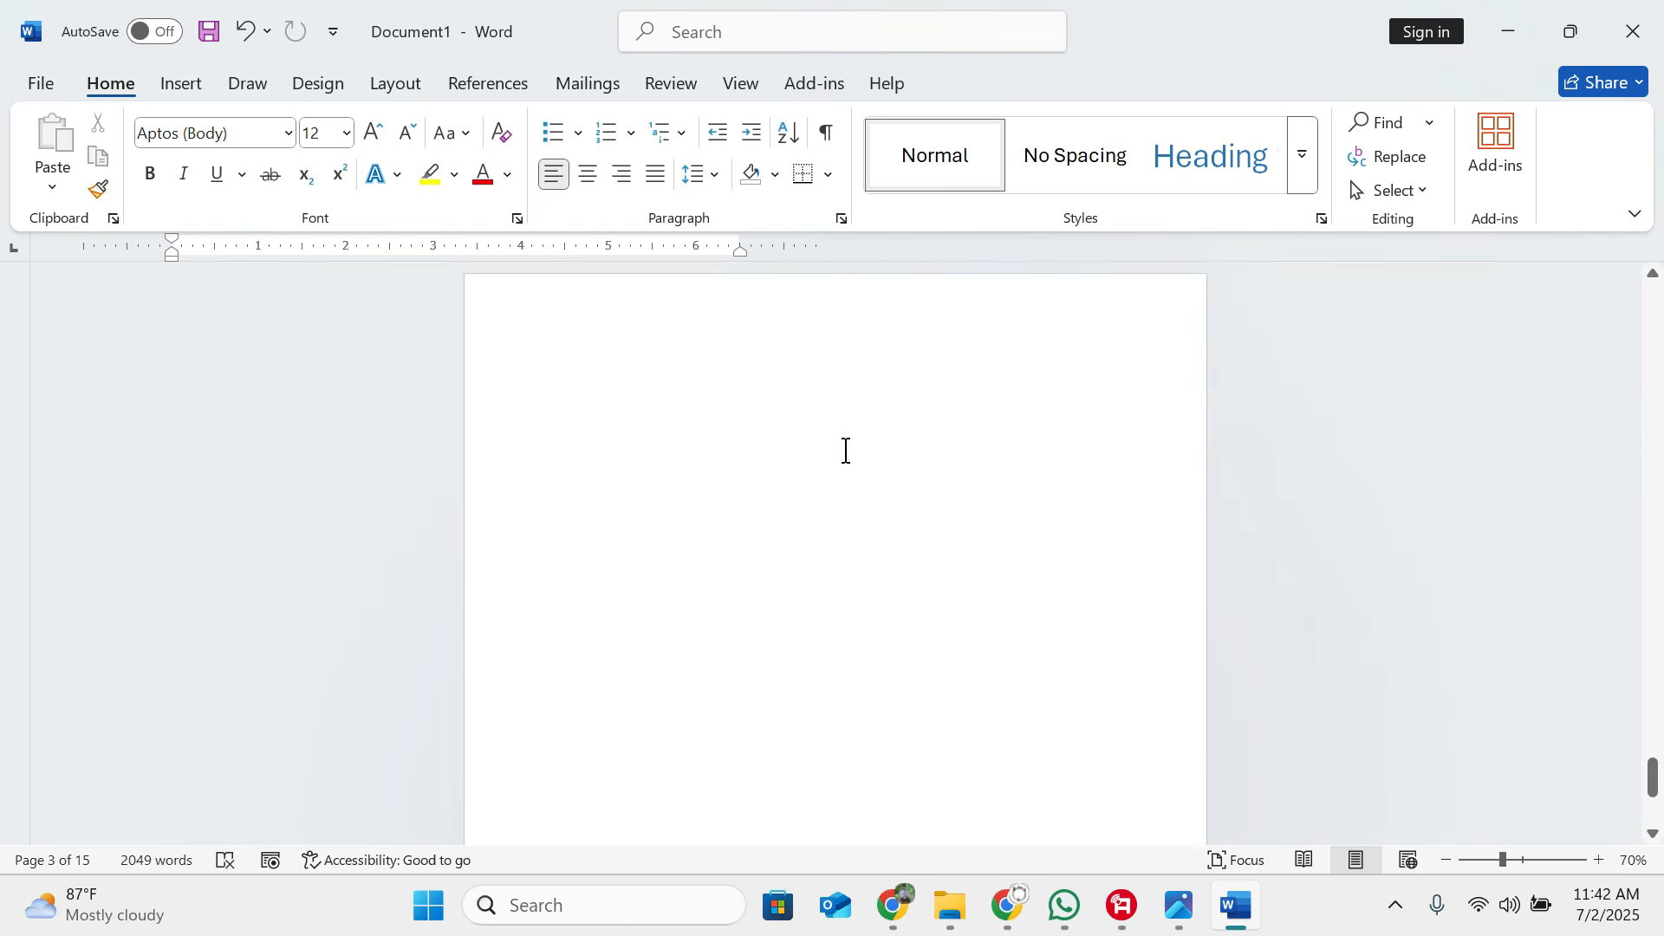
scroll(841, 462, up, 3)
scroll(842, 462, up, 15)
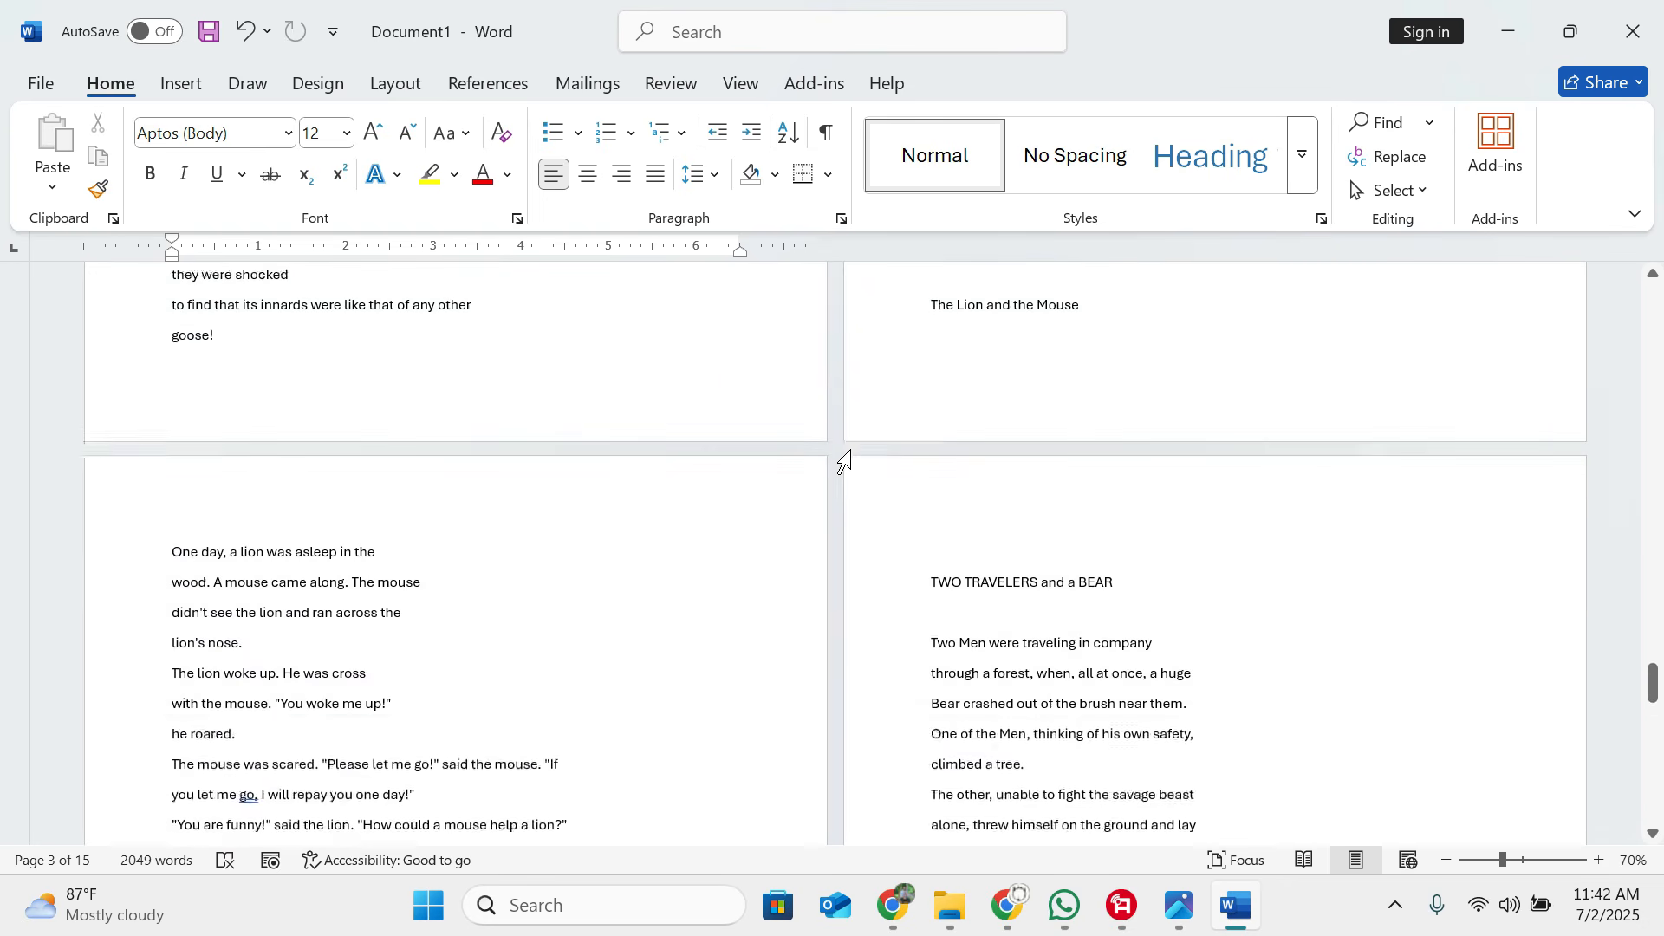
scroll(847, 460, up, 10)
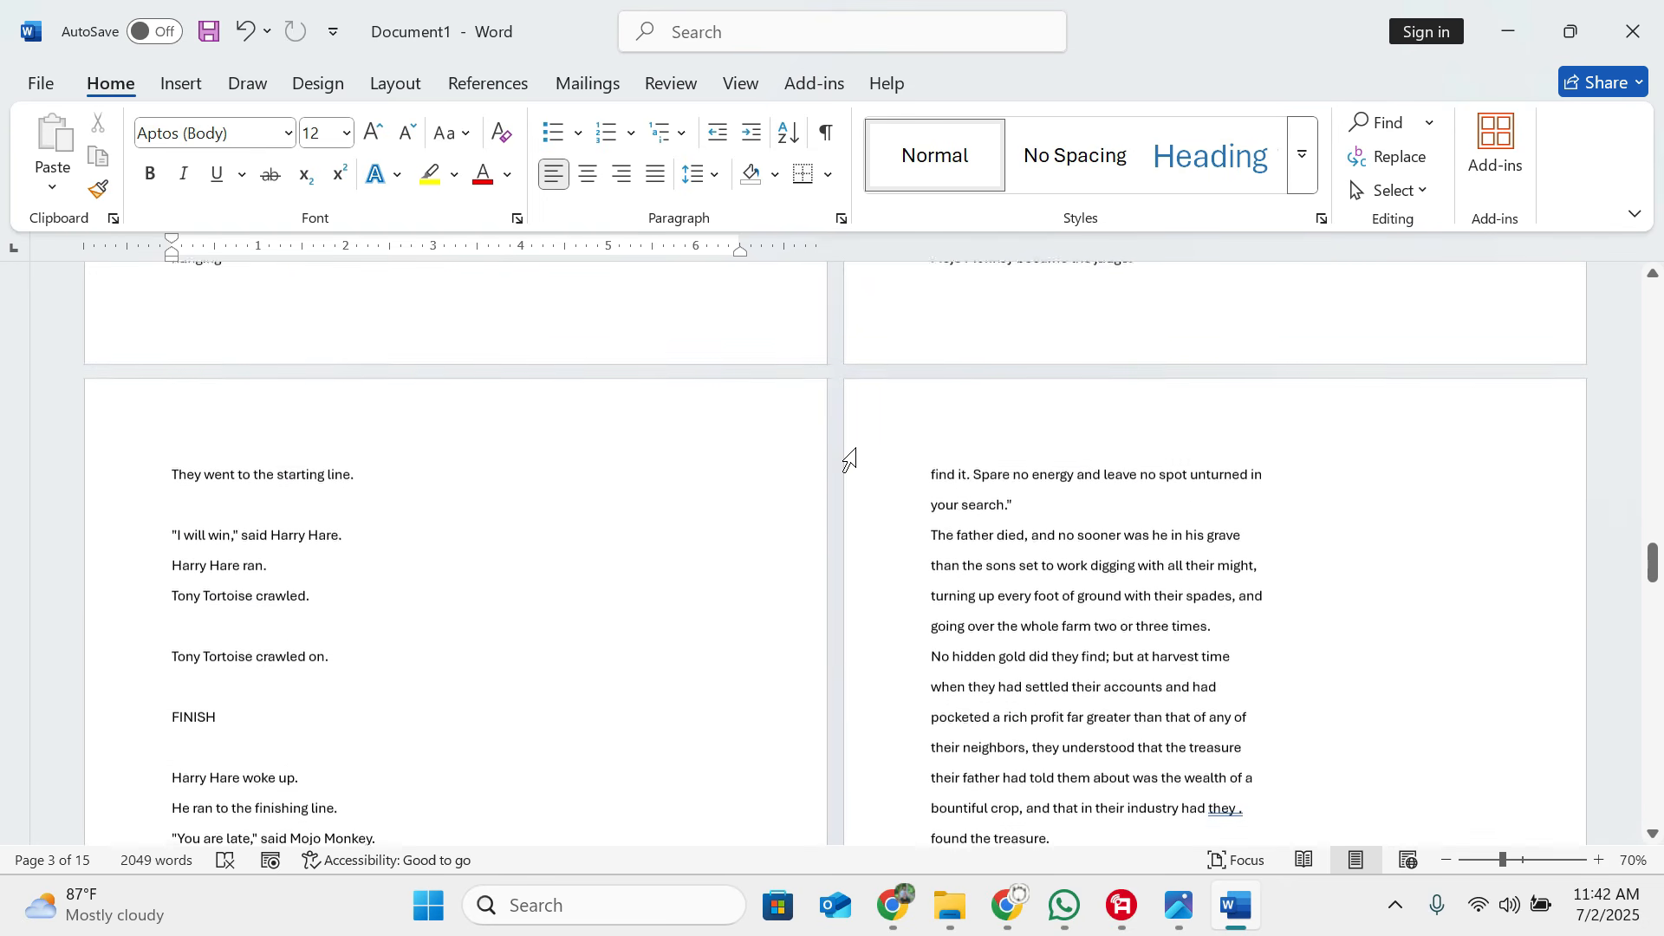